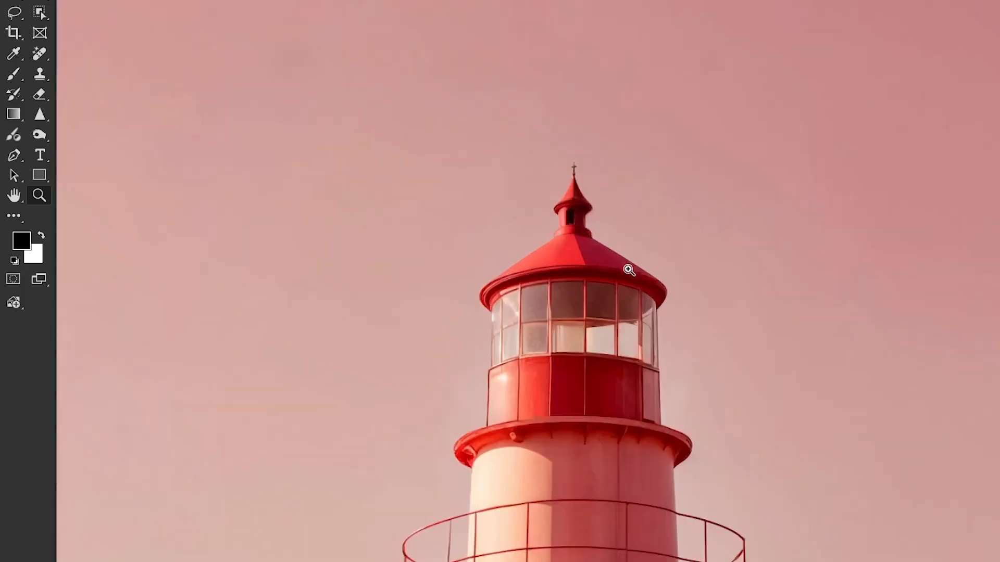
- Select a thin vertical strip about 2 px wide and 377 px high down the lantern room with the Rectangular Marquee Tool
scroll(731, 316, "down", 3)
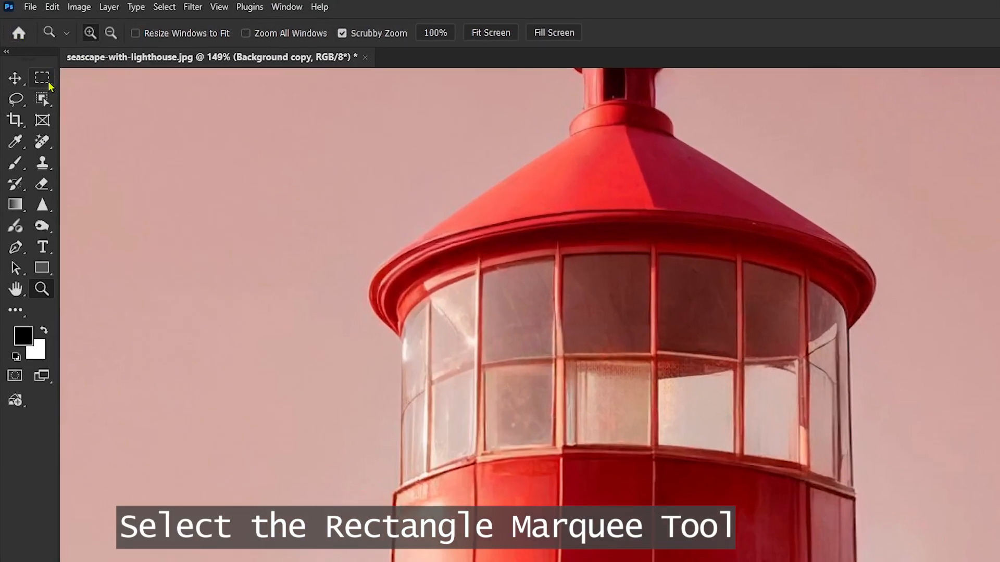
left_click(49, 83)
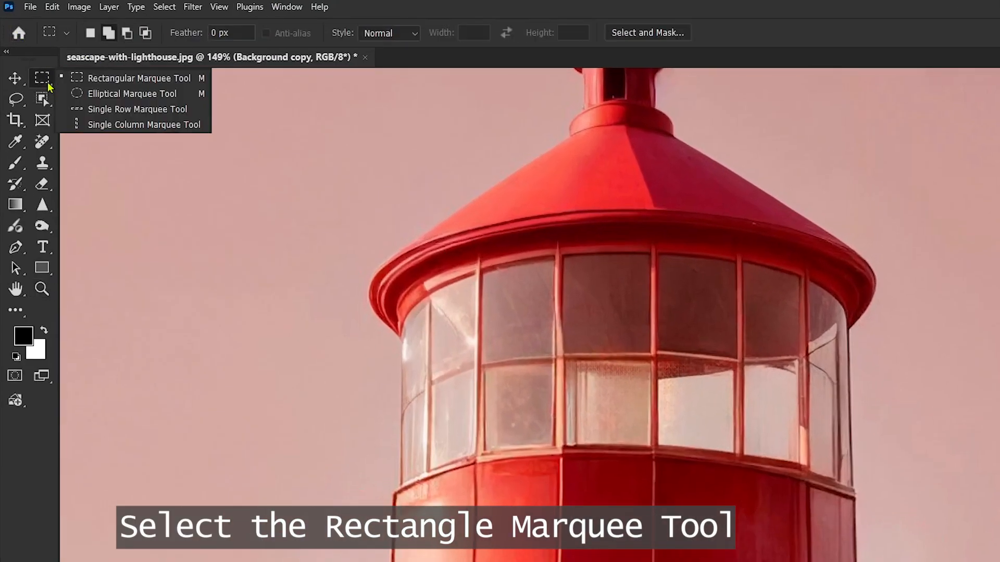
left_click(89, 79)
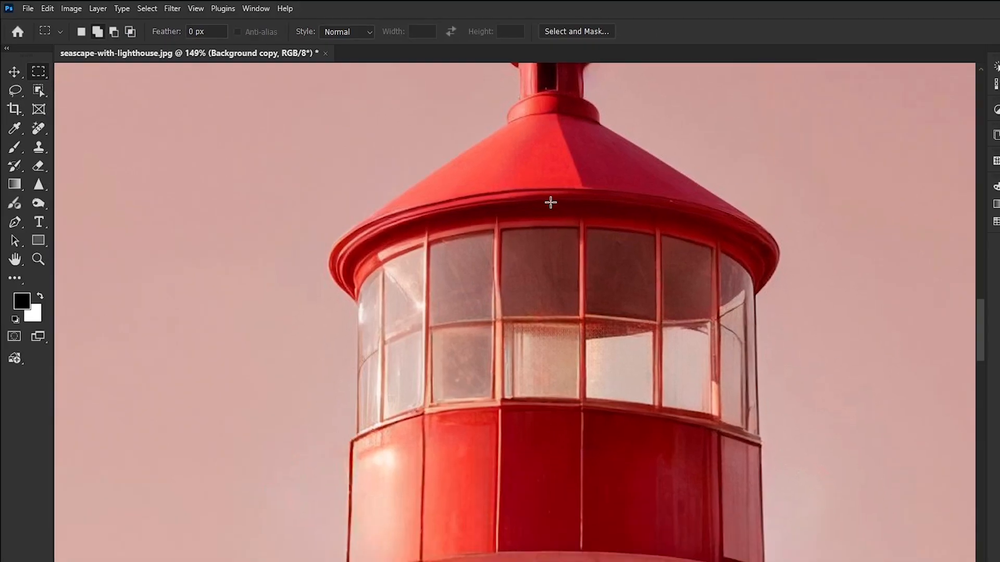
left_click_drag(549, 201, 549, 548)
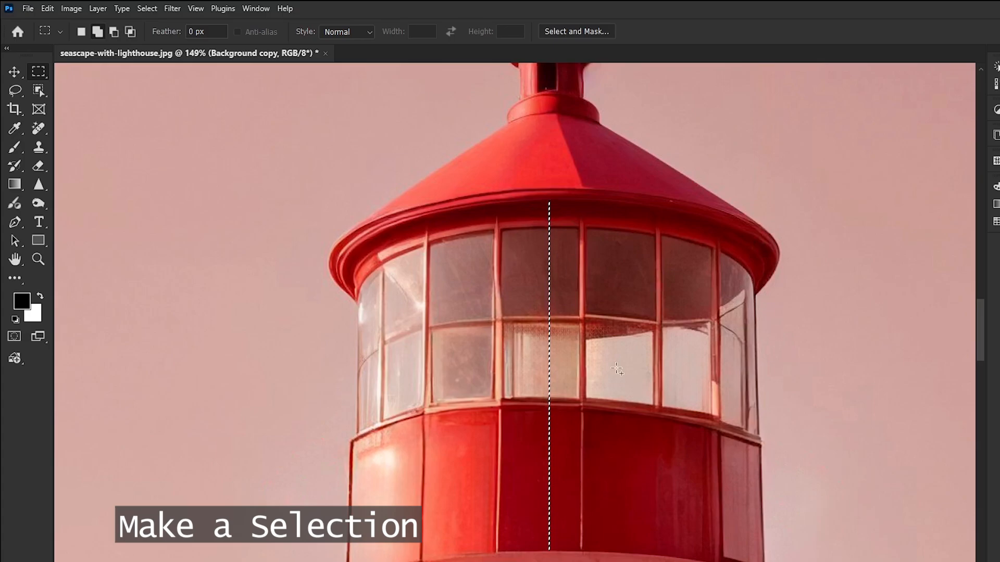
- Copy the selected strip to a new layer with Layer Via Copy and view it in isolation
left_click(97, 9)
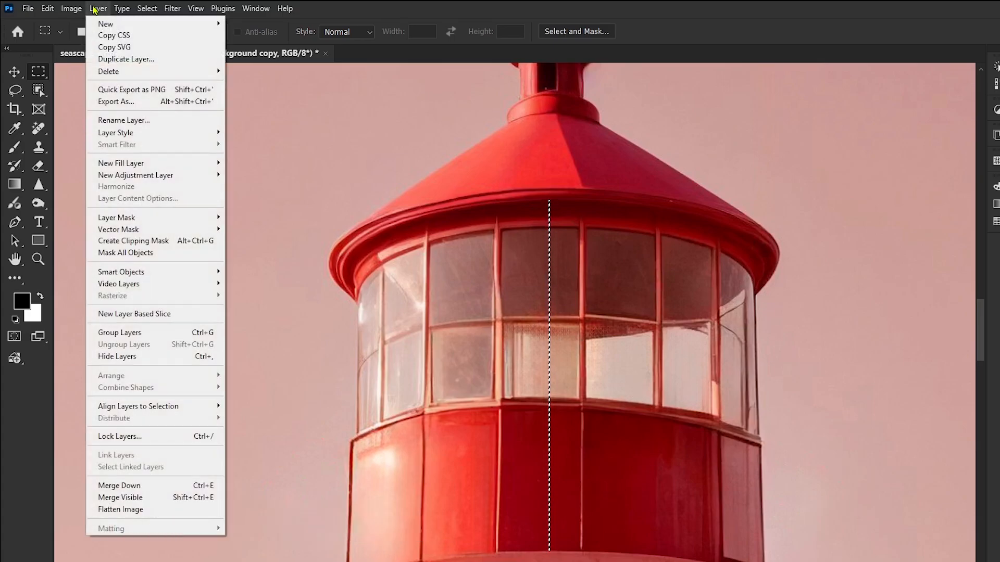
mouse_move(104, 24)
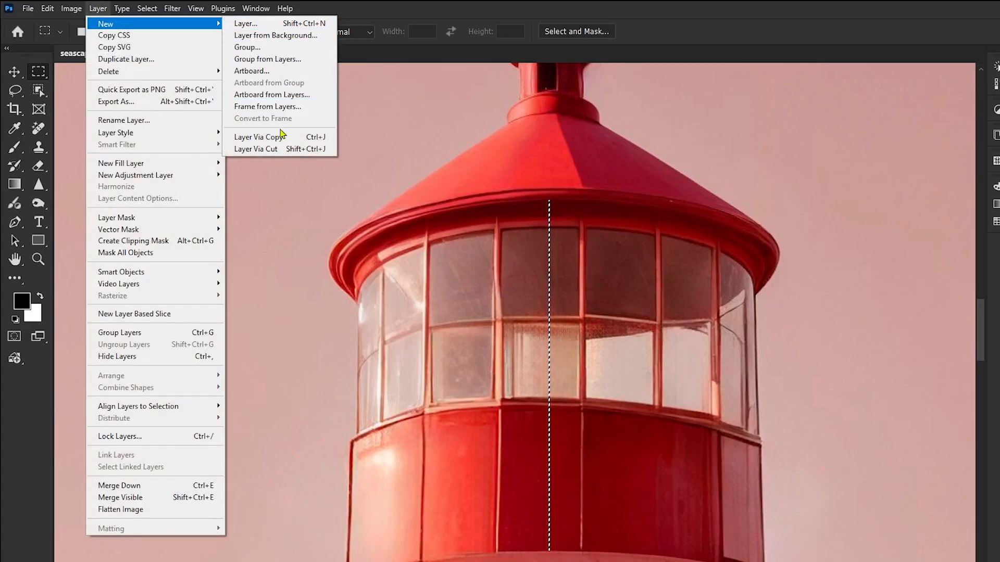
left_click(258, 138)
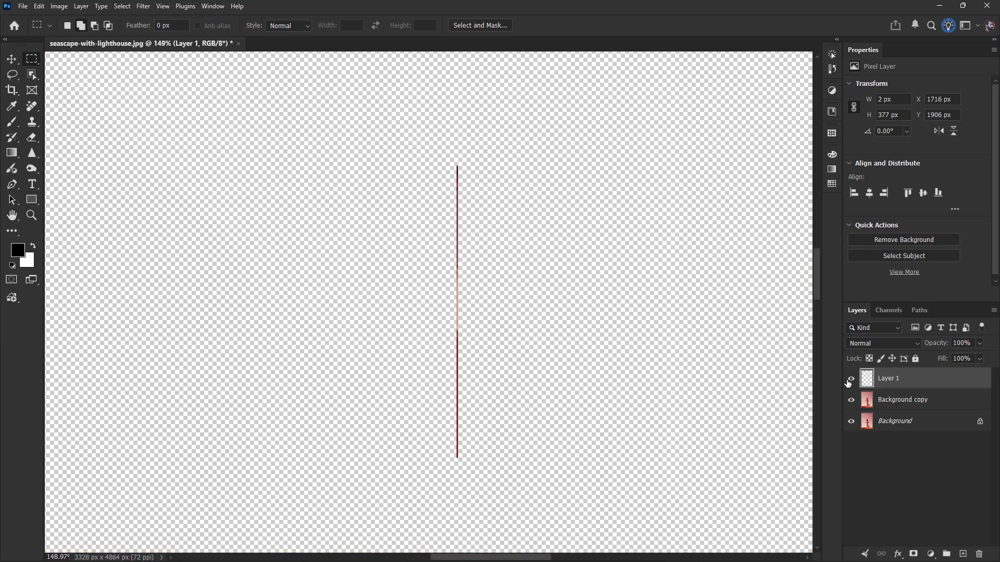
left_click(851, 379, "alt")
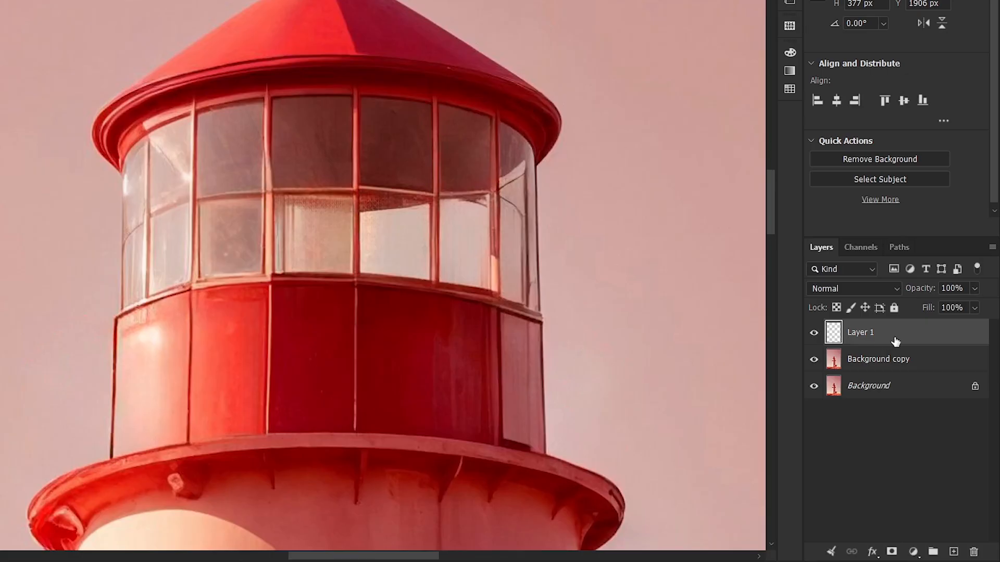
- Duplicate Layer 1 twice, hide both copies and make Layer 1 the active layer
left_click_drag(896, 338, 953, 551)
left_click_drag(894, 339, 954, 551)
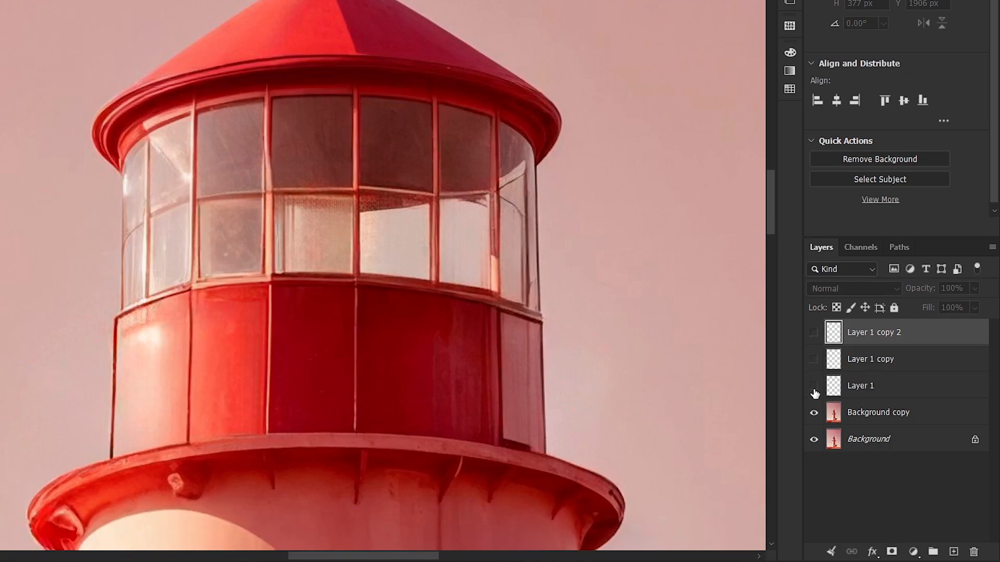
left_click(834, 388)
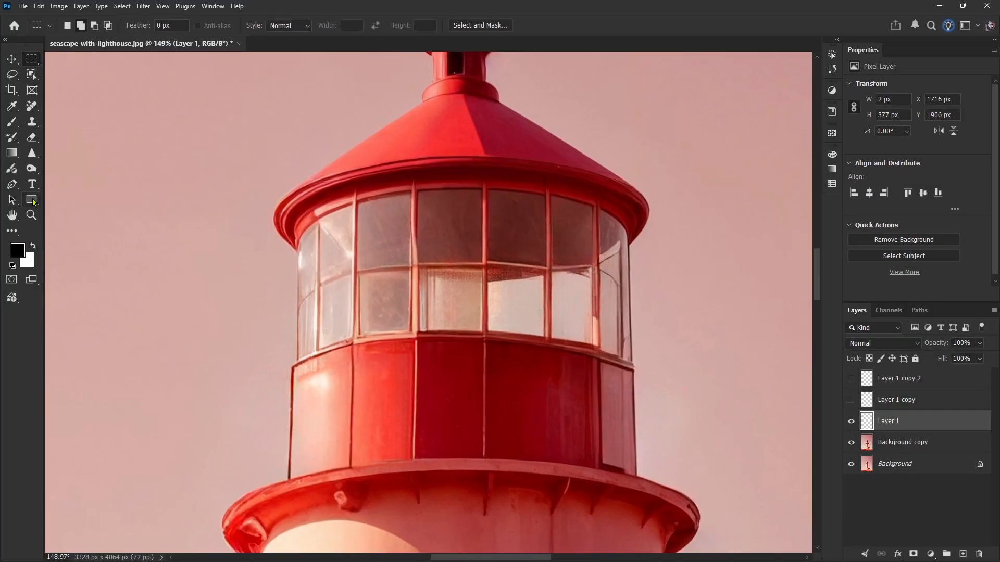
- Stretch the Layer 1 strip horizontally with Scale to the image's left edge, to a width of about -85600%
left_click(32, 216)
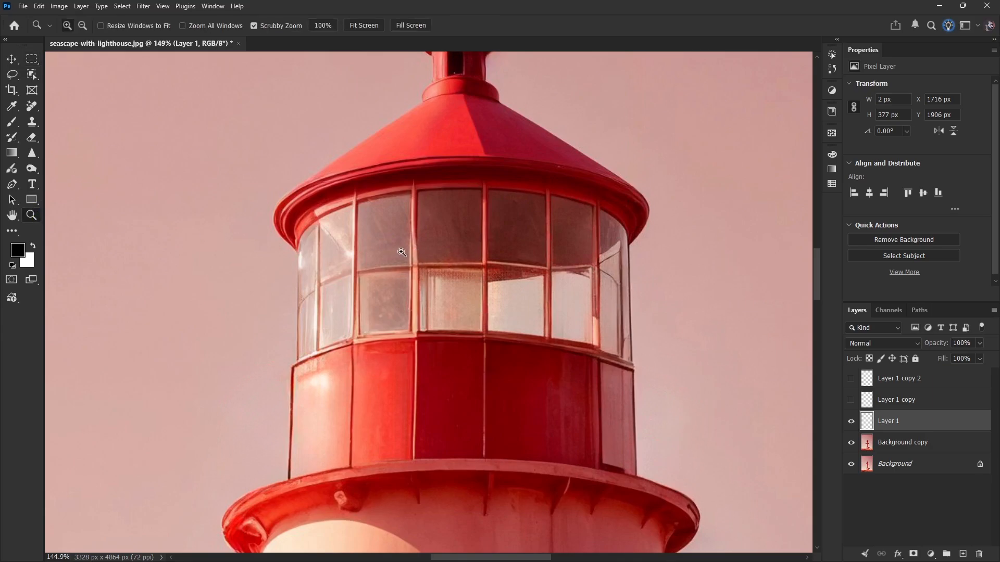
left_click_drag(402, 252, 337, 280)
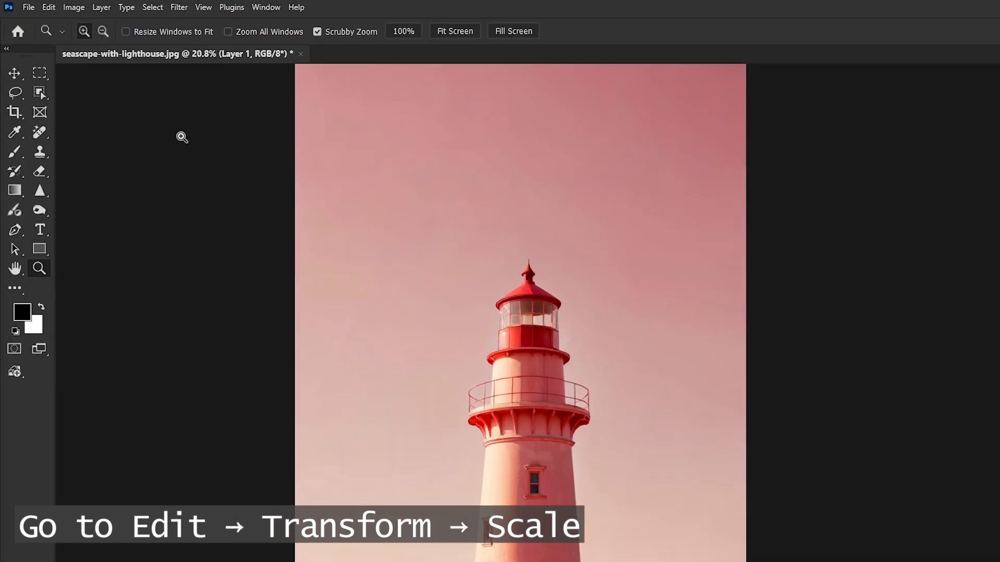
left_click(53, 11)
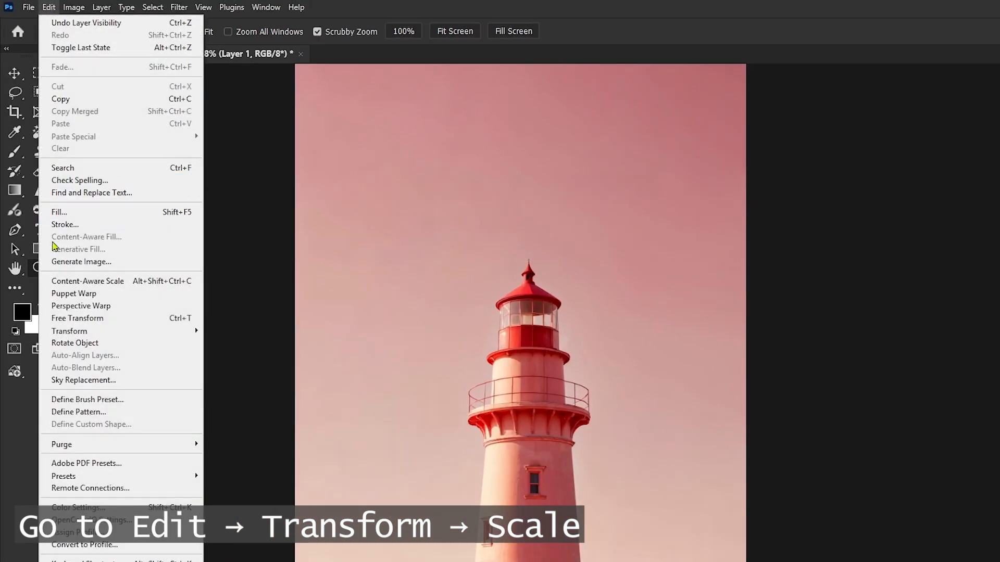
mouse_move(73, 331)
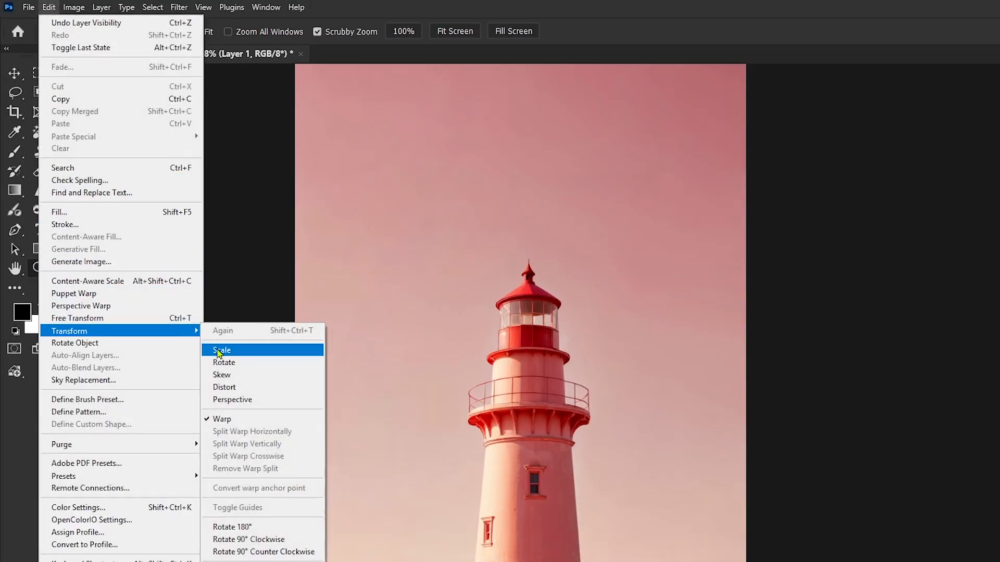
left_click(219, 352)
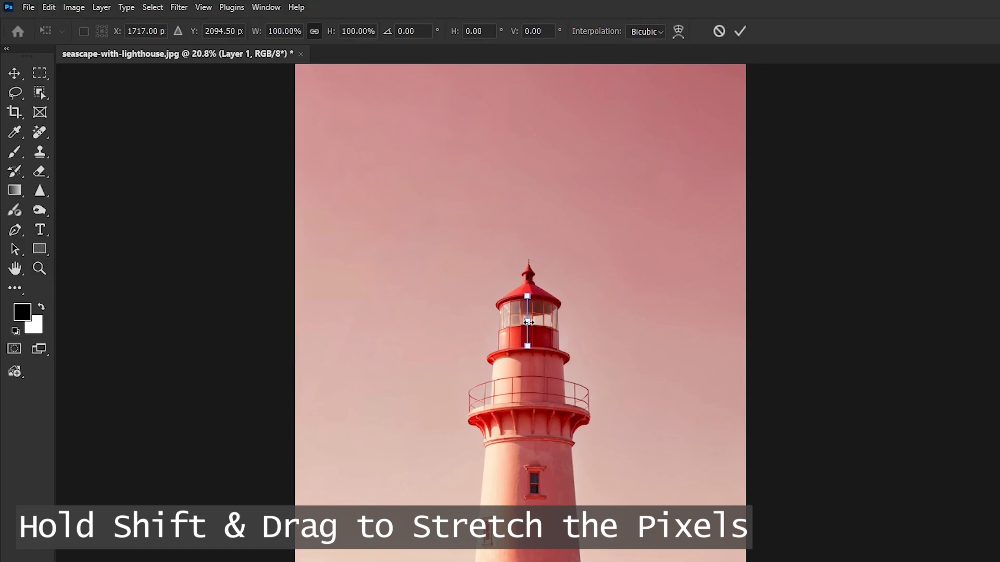
left_click_drag(528, 323, 295, 320)
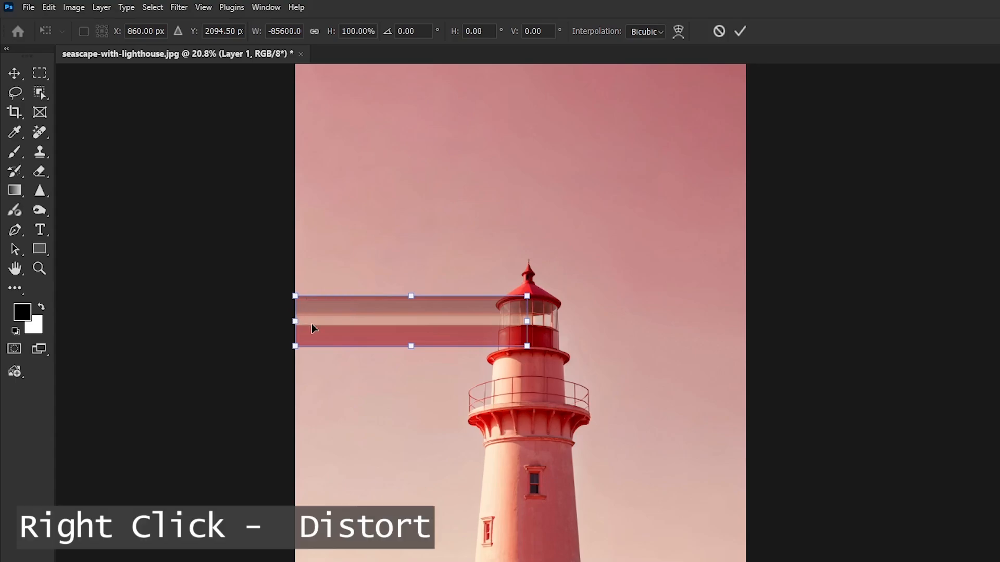
- Slant the strip's left end upward with Distort, then Skew its upper-left corner higher to about 178% height and apply the transform
right_click(311, 325)
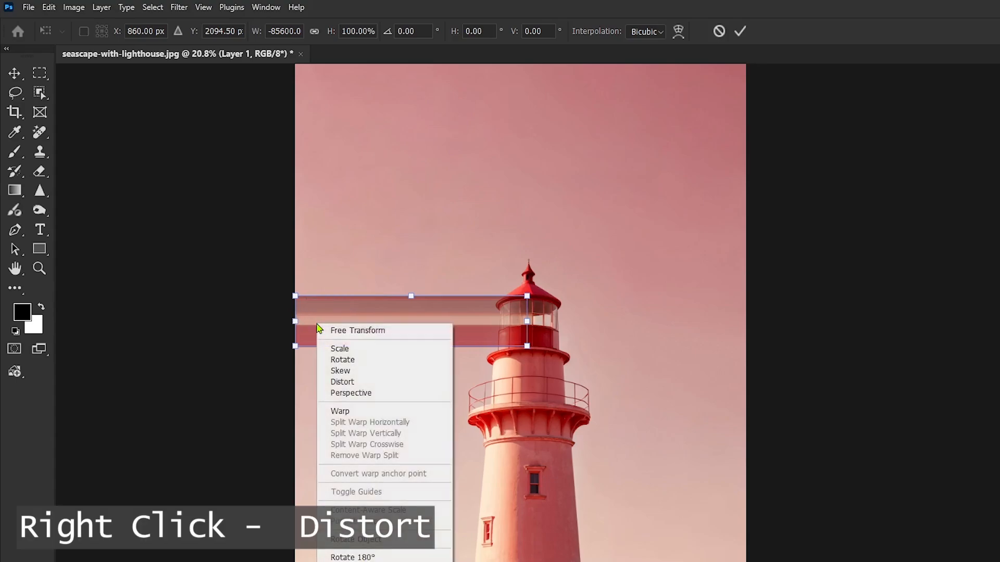
left_click(344, 384)
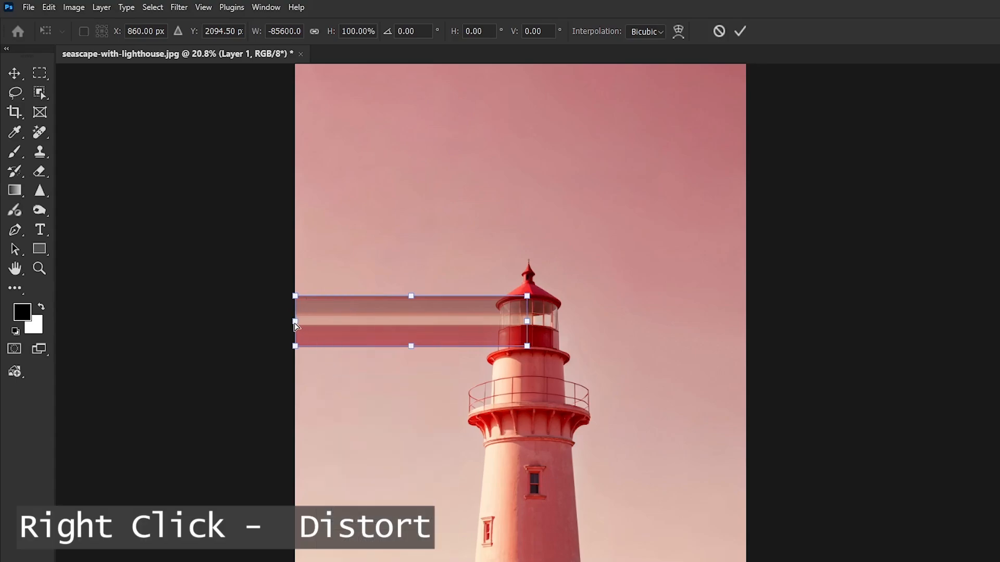
left_click_drag(295, 324, 296, 266)
right_click(304, 264)
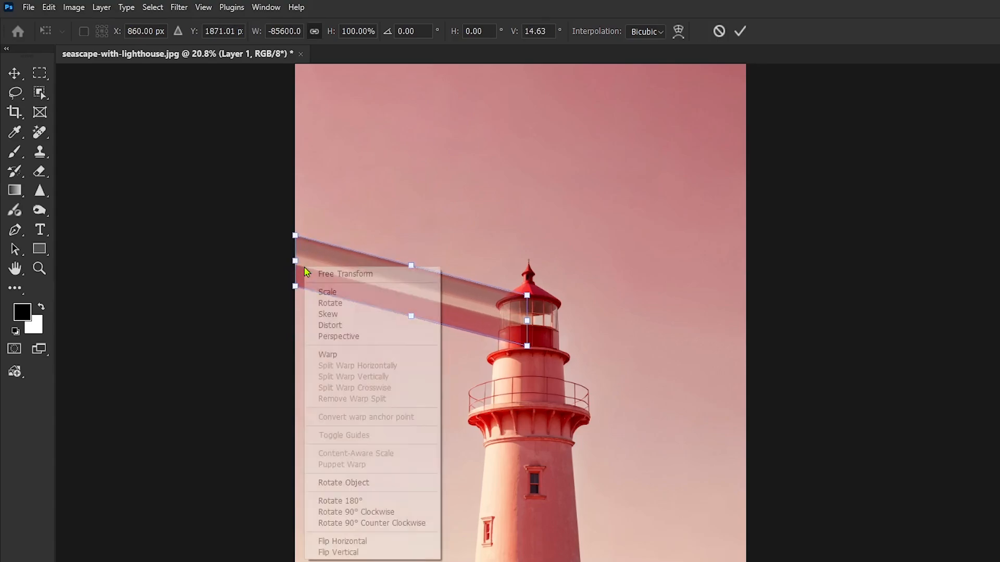
left_click(323, 315)
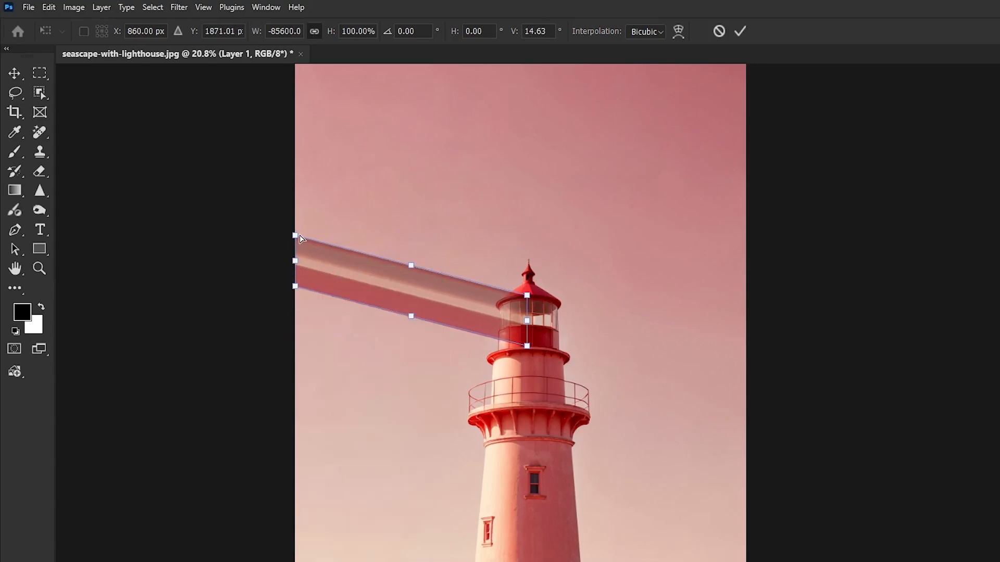
left_click_drag(297, 237, 298, 198)
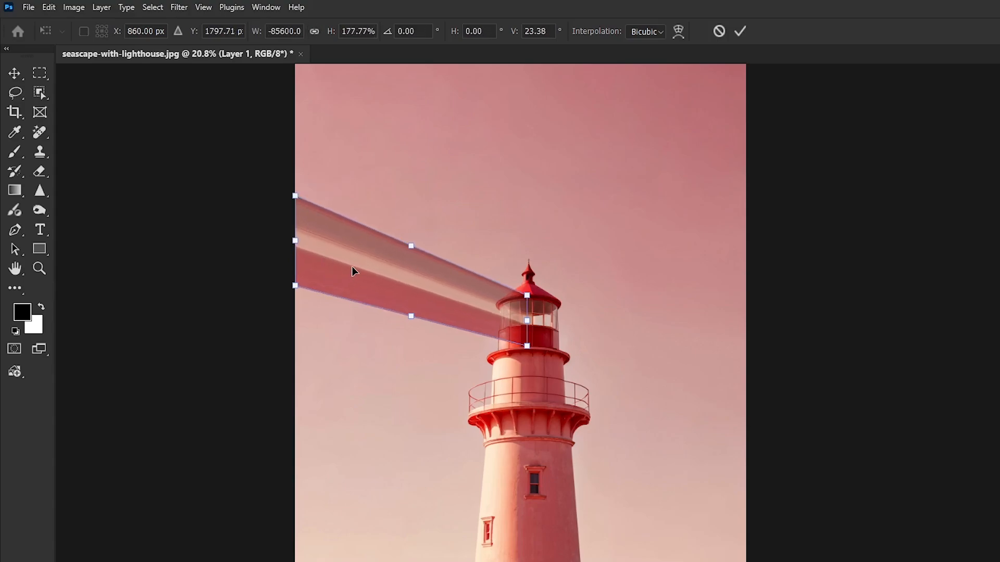
left_click(740, 33)
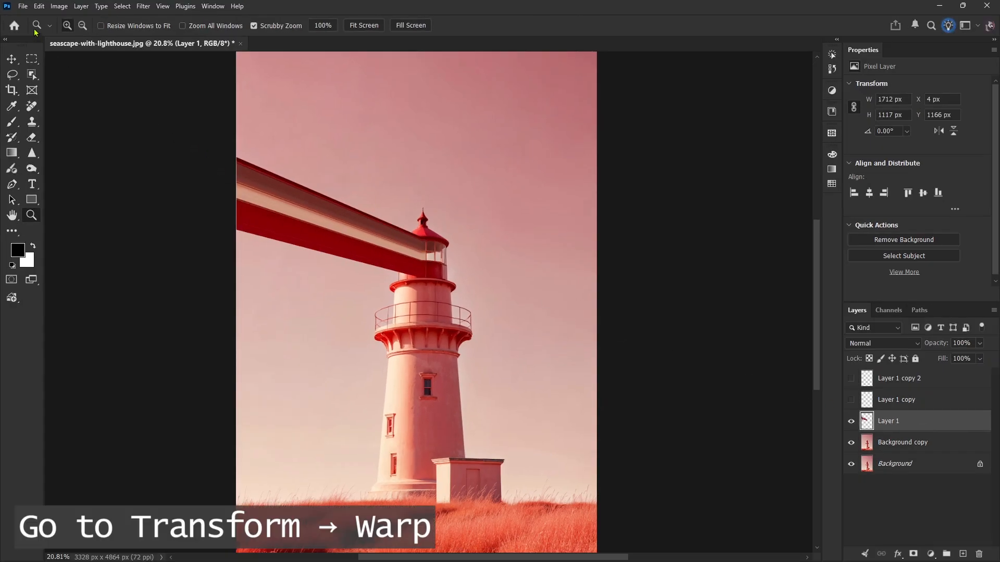
- Warp the Layer 1 strip with the Flag style at a bend of about 39.6% and apply it
left_click(39, 6)
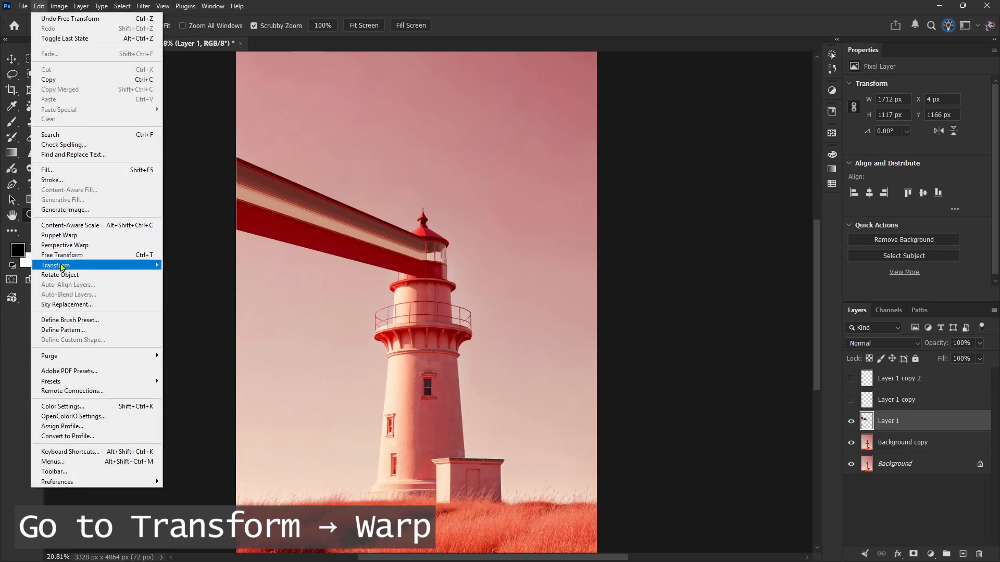
mouse_move(61, 267)
left_click(186, 337)
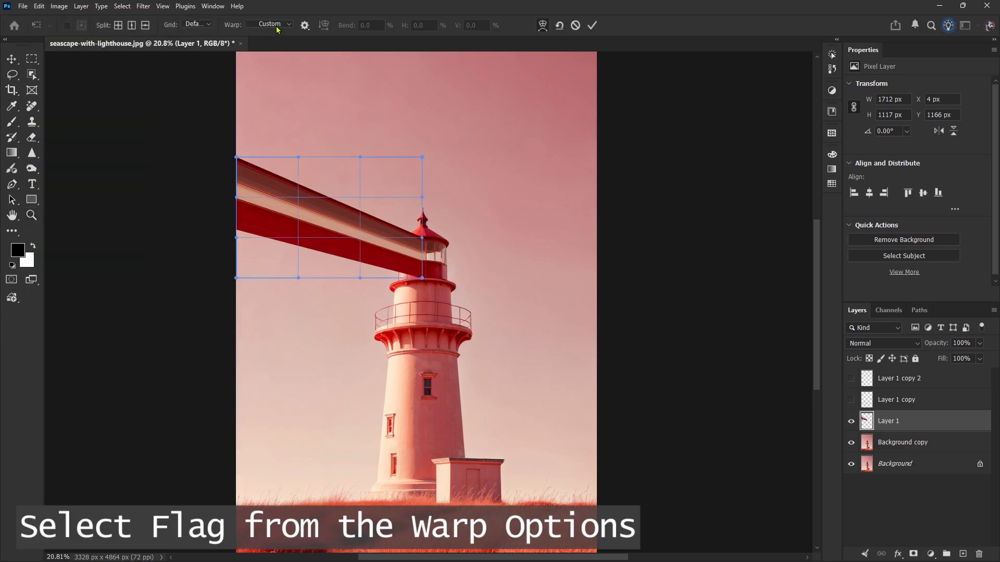
left_click(276, 25)
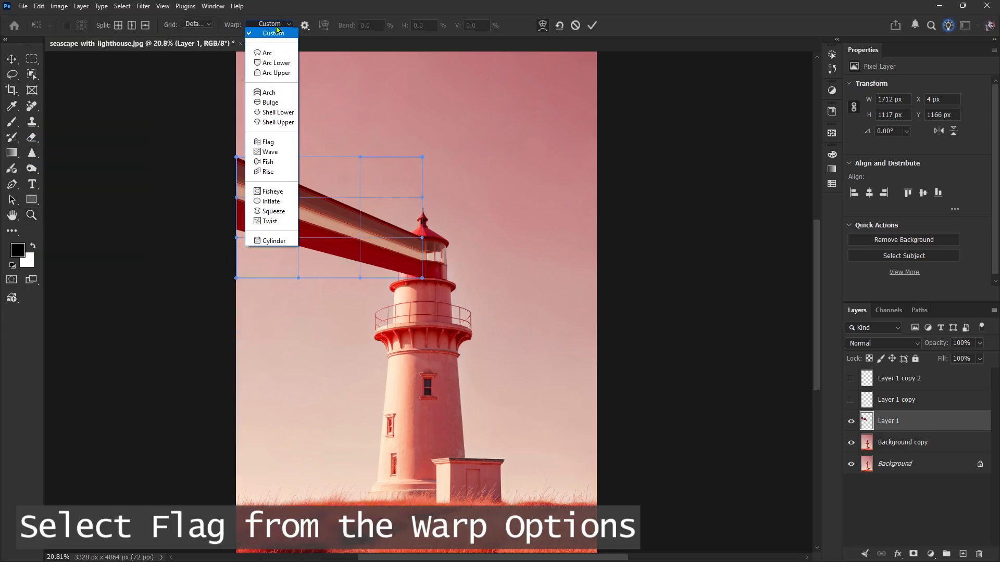
left_click(269, 143)
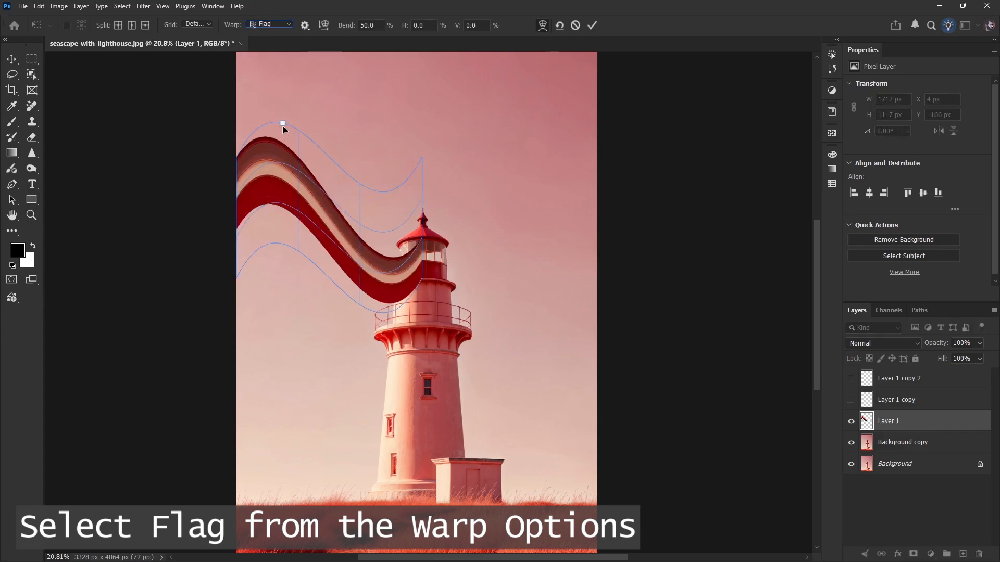
left_click_drag(282, 125, 707, 134)
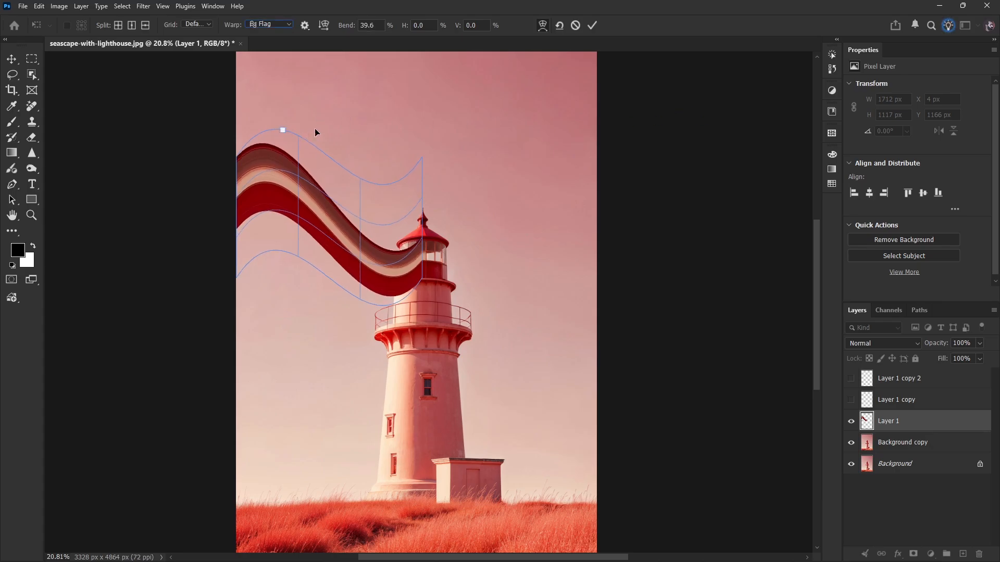
left_click(592, 25)
key("z")
scroll(640, 171, "up", 1)
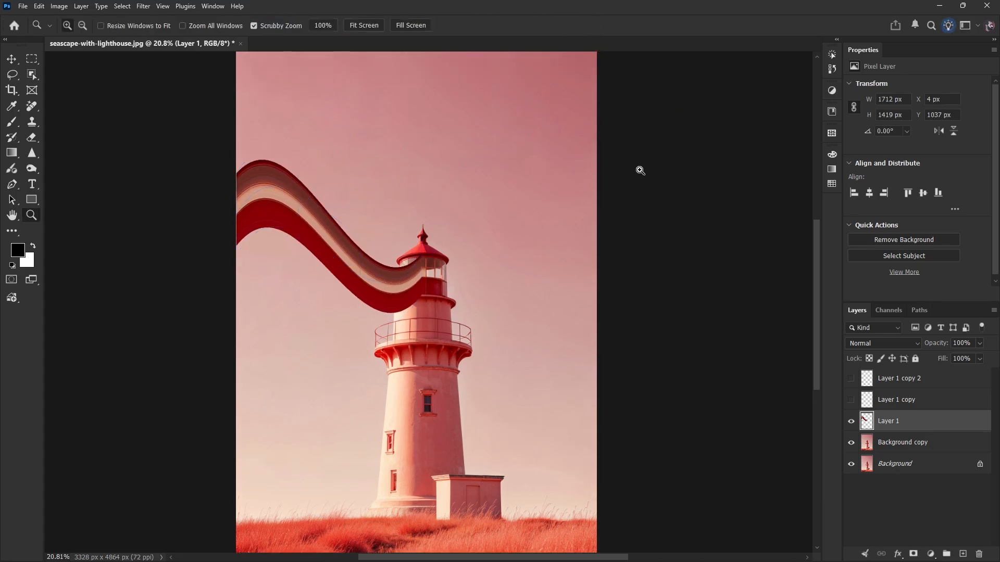
- Show Layer 1 copy and align its strip to the top edge of the canvas
left_click(851, 422)
left_click(852, 422)
left_click(875, 401)
left_click(851, 400)
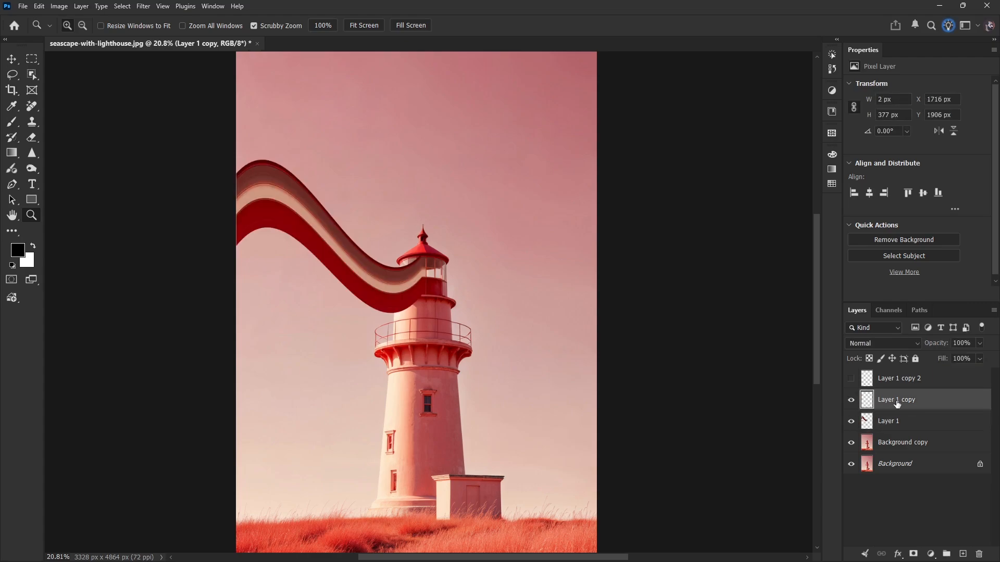
left_click(12, 59)
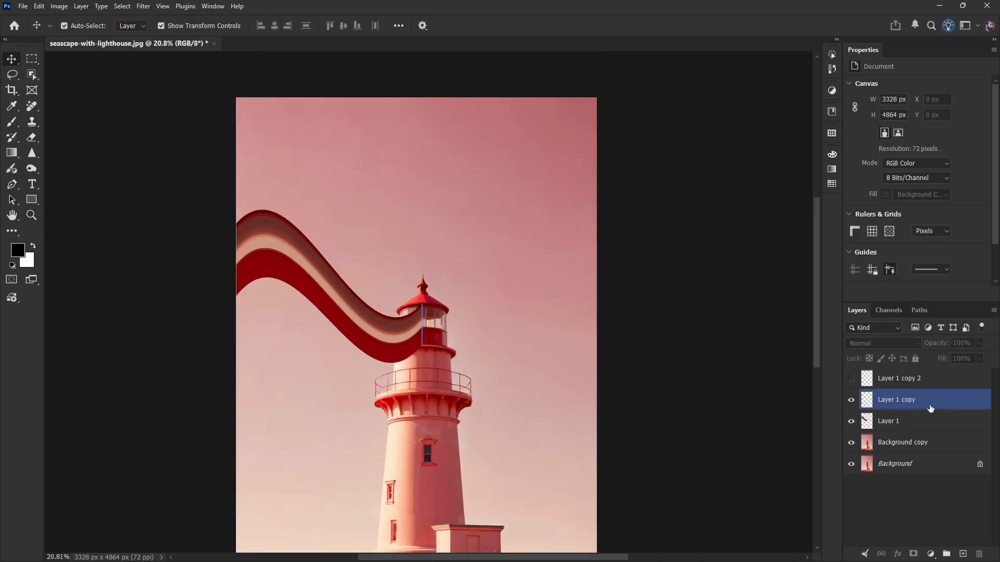
left_click(930, 409)
left_click(501, 333)
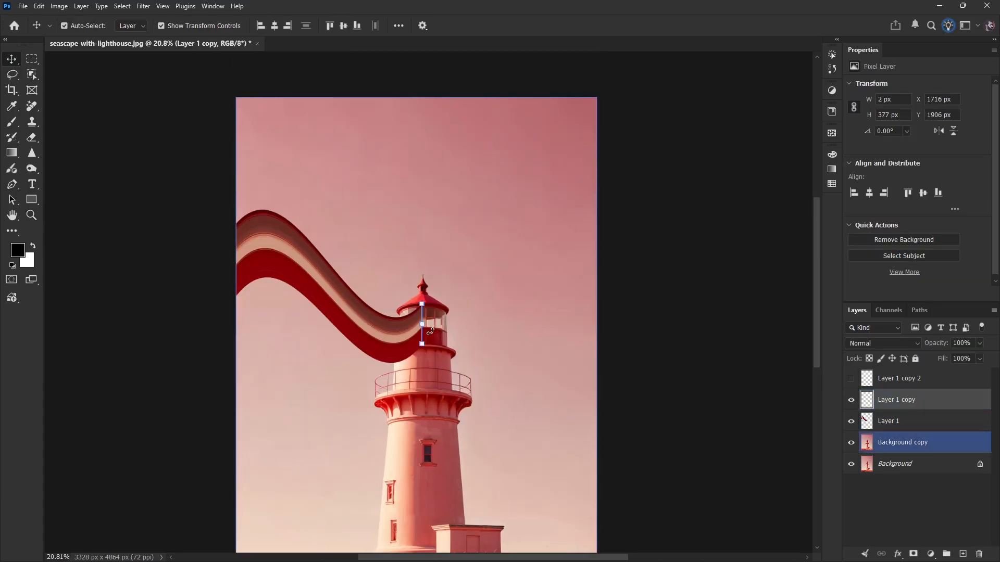
left_click(329, 25)
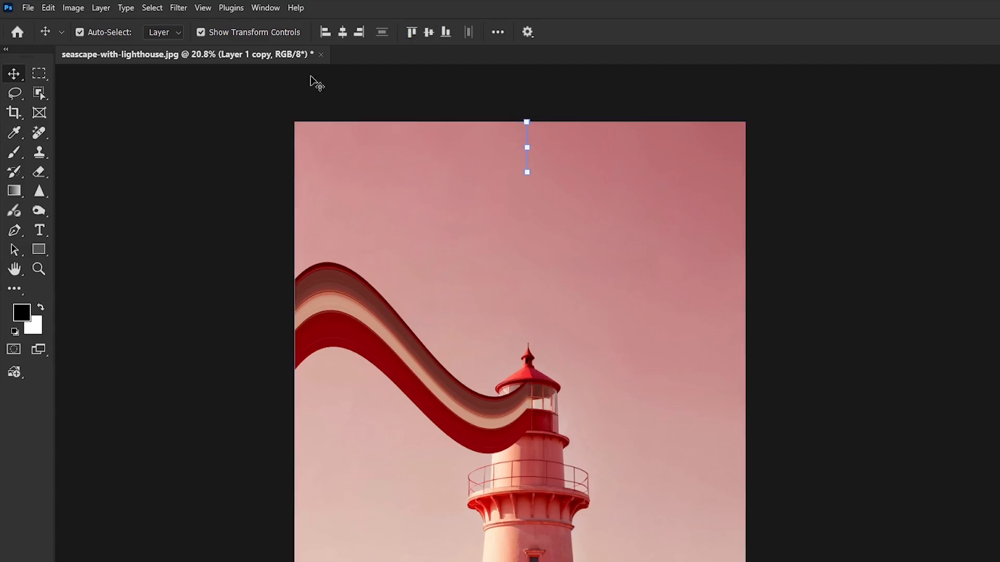
- Stretch the Layer 1 copy strip horizontally with Scale to the image's left edge, to a width of about -86100%
left_click(48, 7)
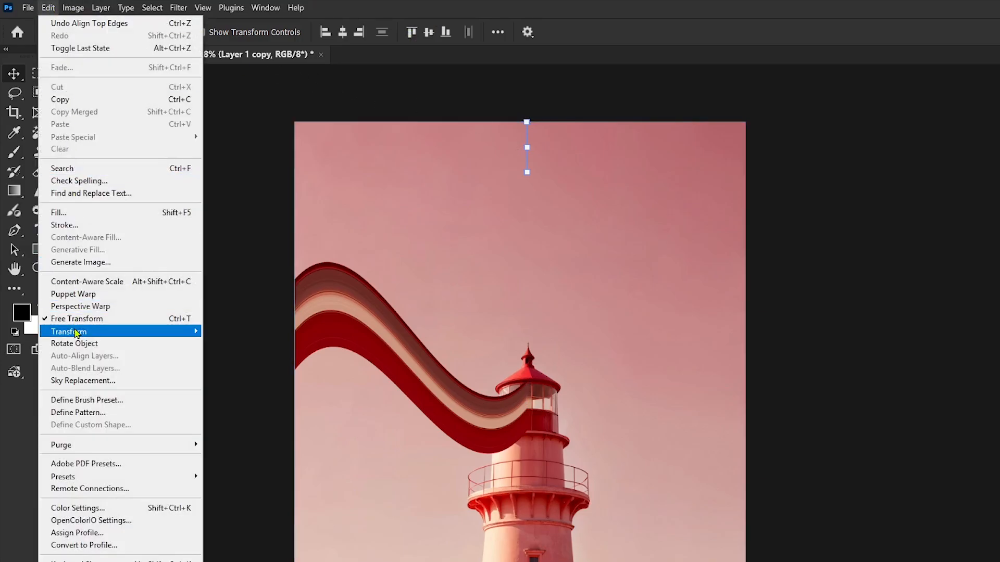
mouse_move(156, 332)
left_click(221, 351)
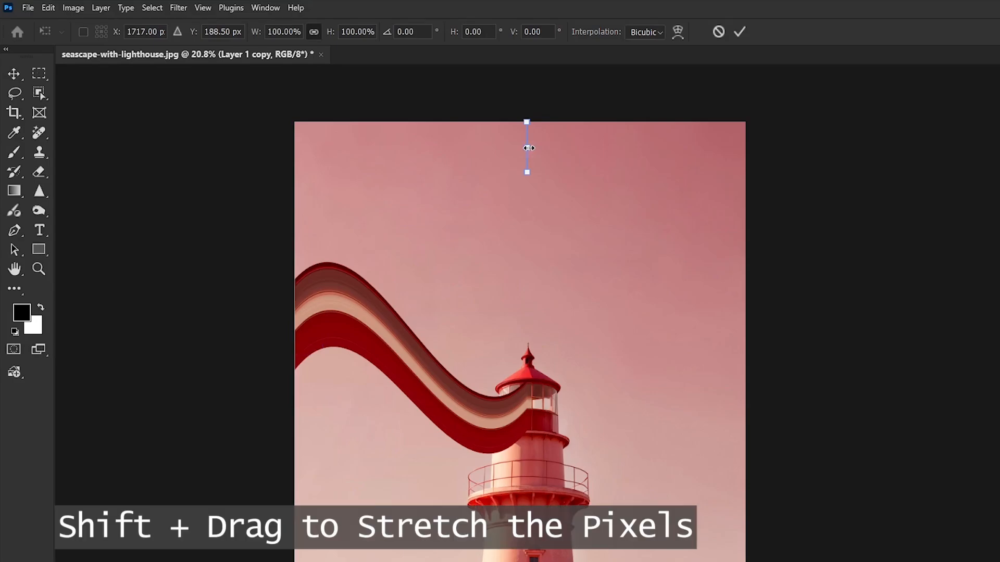
left_click_drag(527, 148, 293, 147)
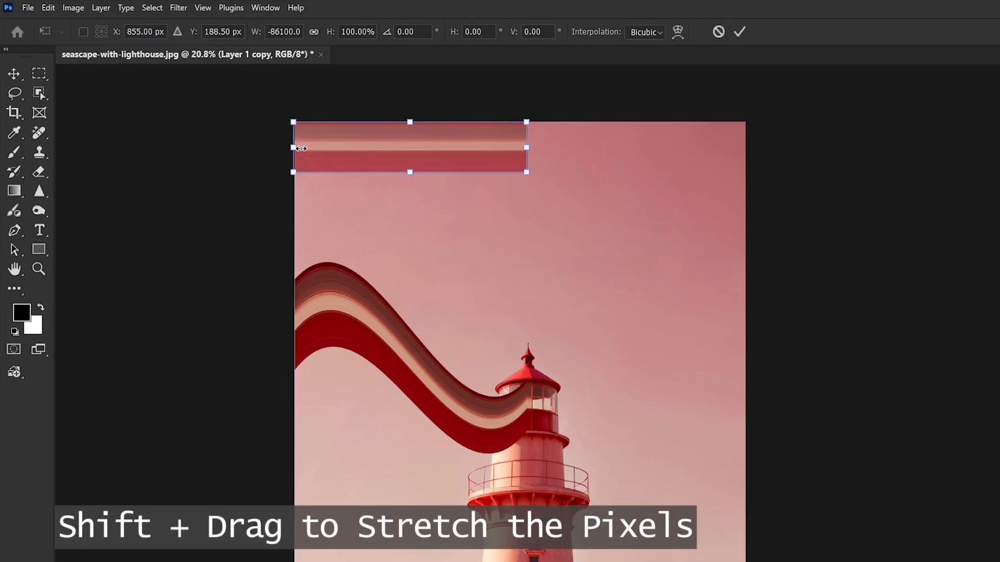
- Distort the Layer 1 copy strip, lowering and widening its left end to about 192% height and lowering its right edge
right_click(301, 149)
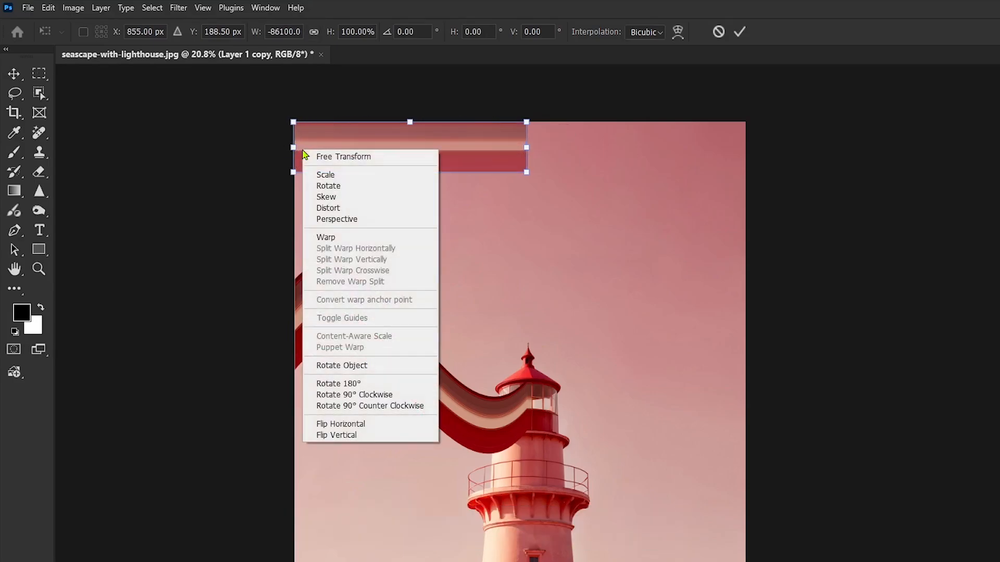
left_click(333, 209)
left_click_drag(294, 147, 294, 470)
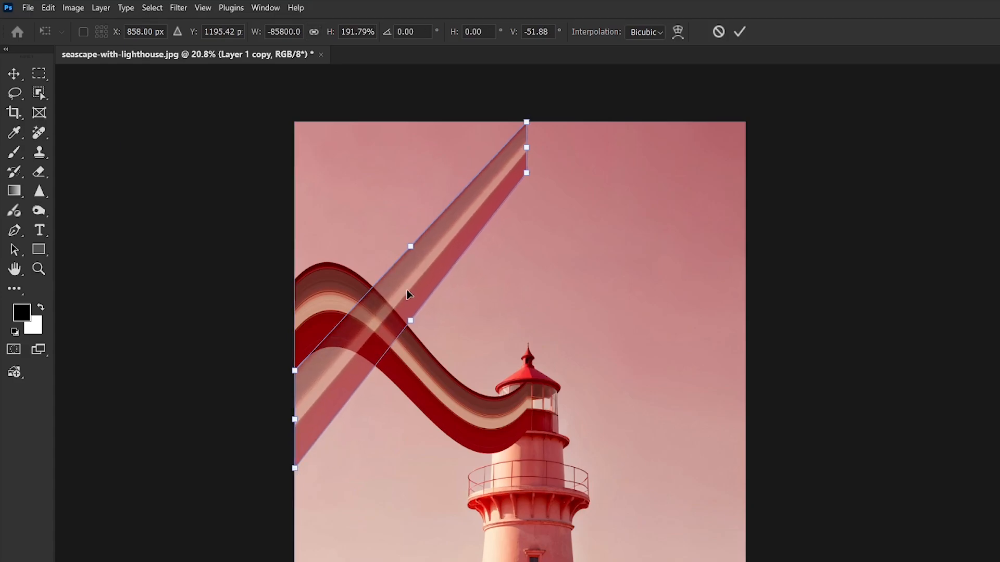
left_click_drag(527, 150, 545, 256)
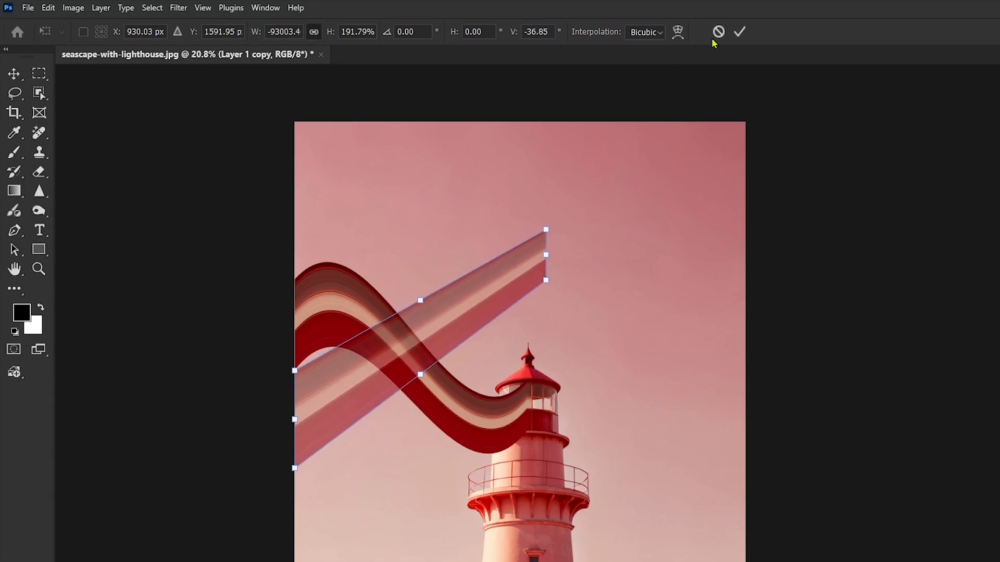
- Warp the Layer 1 copy strip with the Flag style at a bend of 100% and apply it
right_click(471, 308)
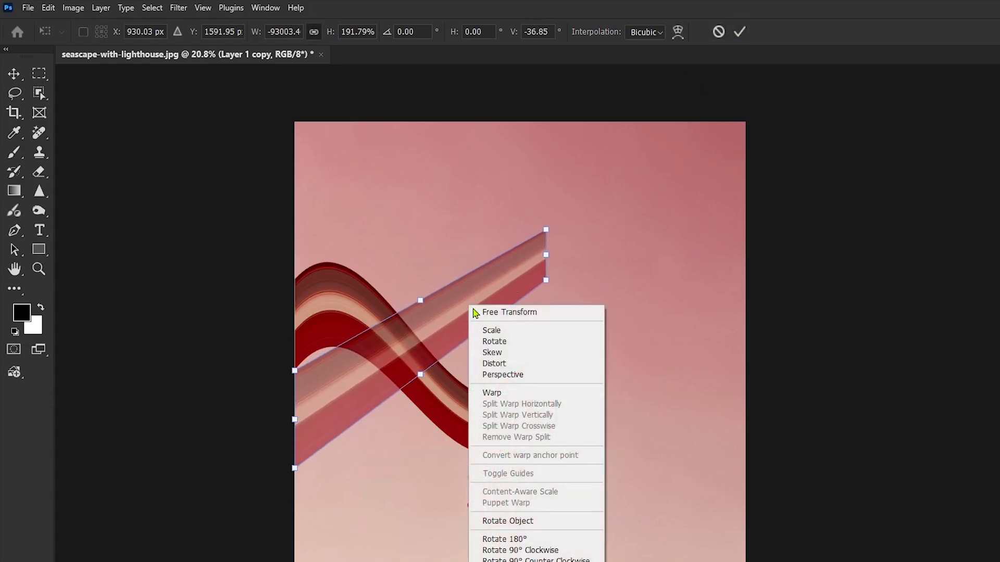
left_click(510, 393)
left_click(336, 30)
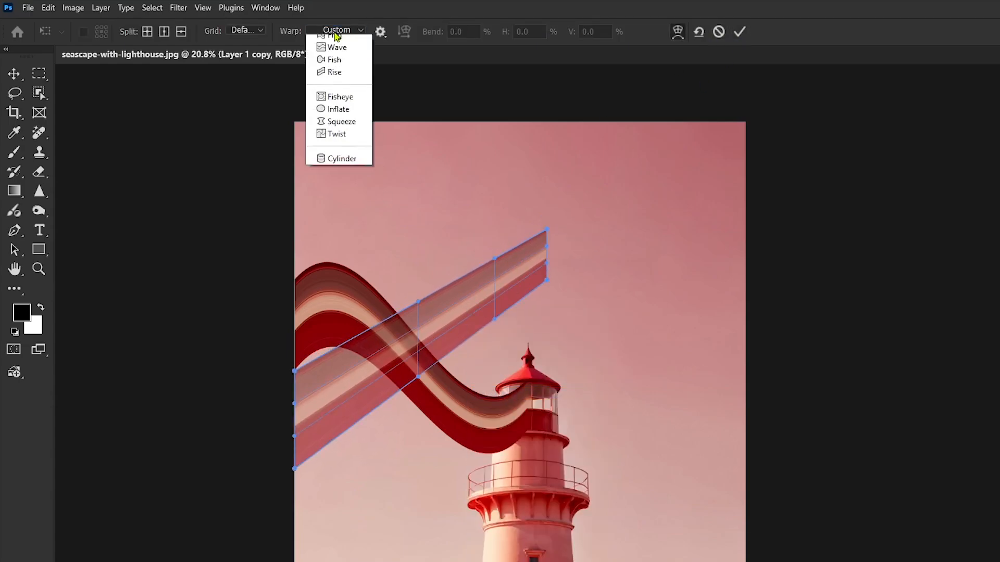
left_click(346, 179)
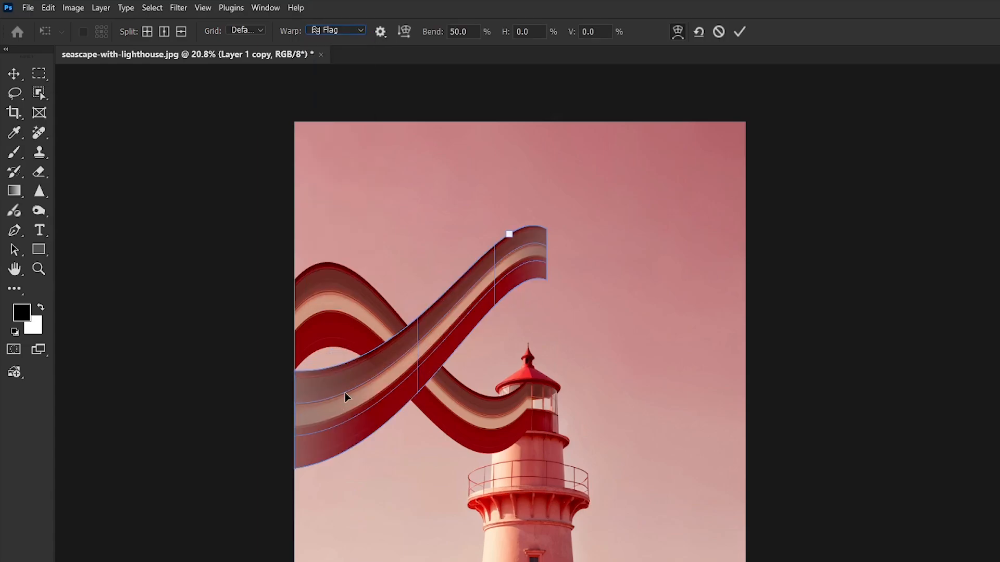
left_click_drag(509, 234, 509, 218)
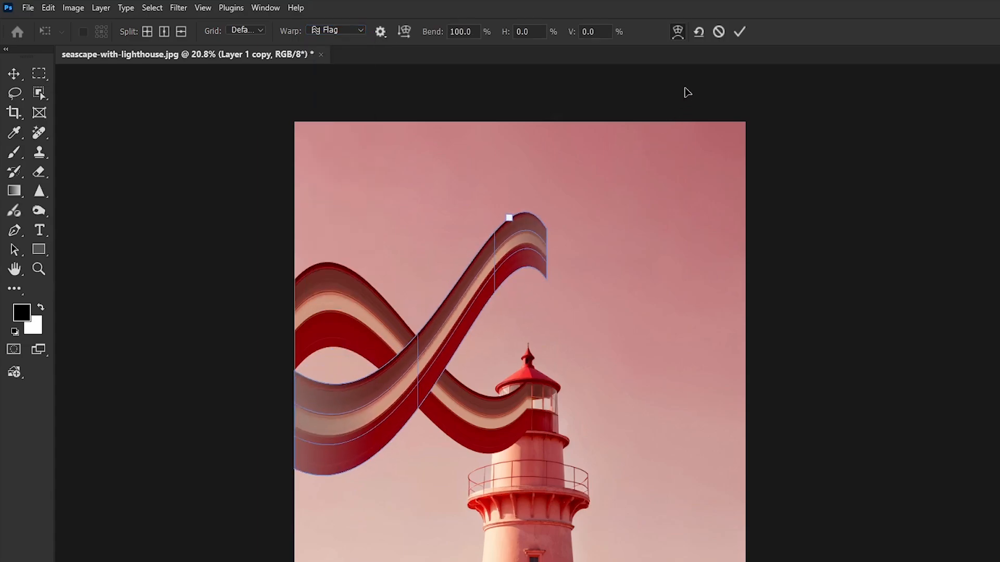
mouse_move(376, 393)
left_mouse_down()
mouse_move(380, 408)
mouse_move(375, 398)
left_mouse_up()
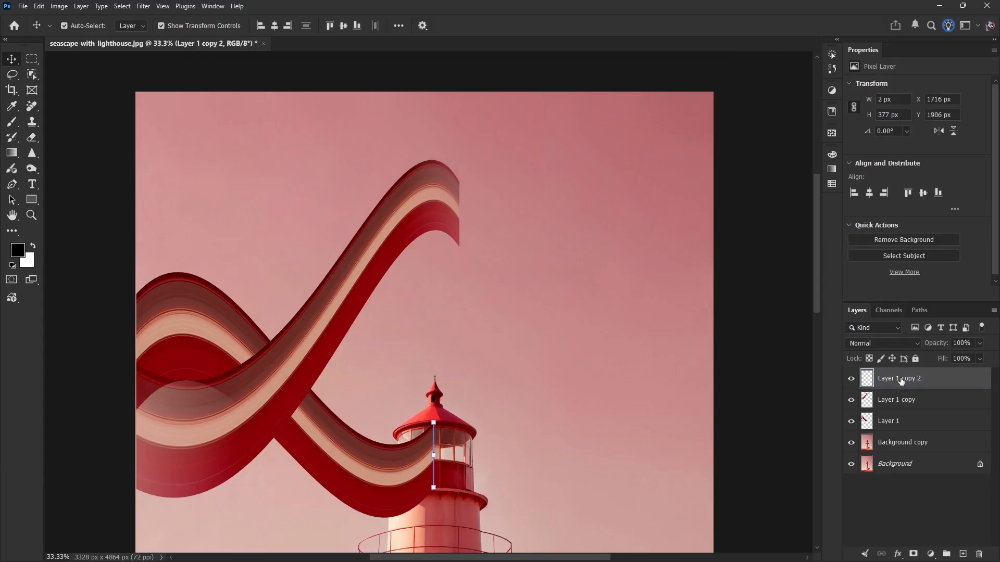
- Align the Layer 1 copy 2 strip to the canvas's top edge and stretch it horizontally with Scale to a width of about 94400%
left_click(330, 26)
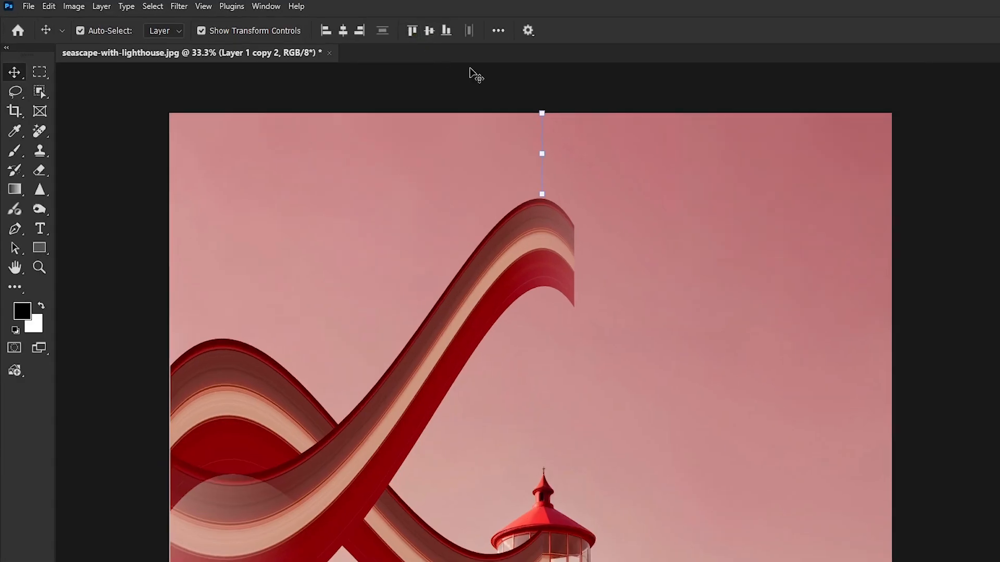
left_click(48, 7)
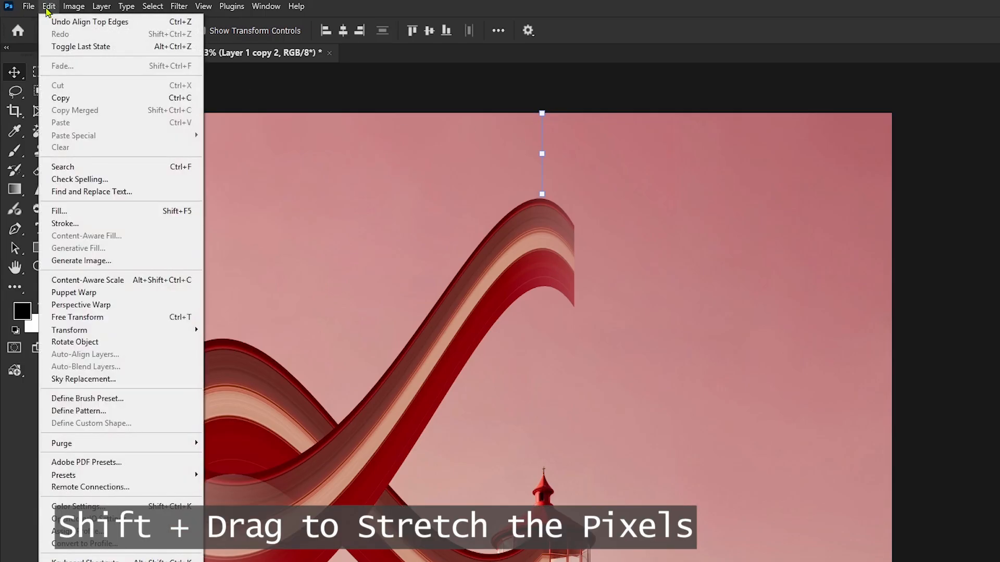
mouse_move(86, 330)
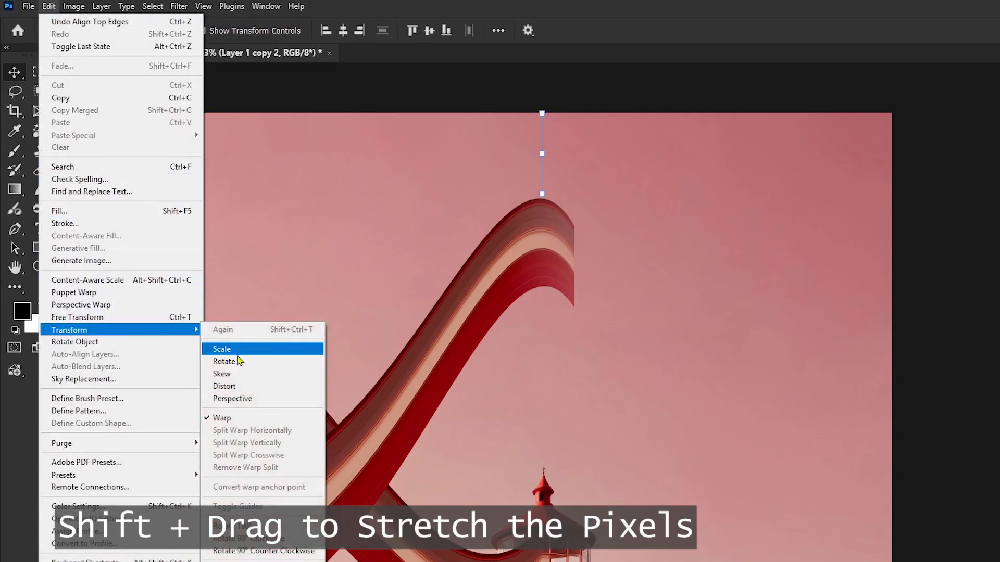
left_click(237, 352)
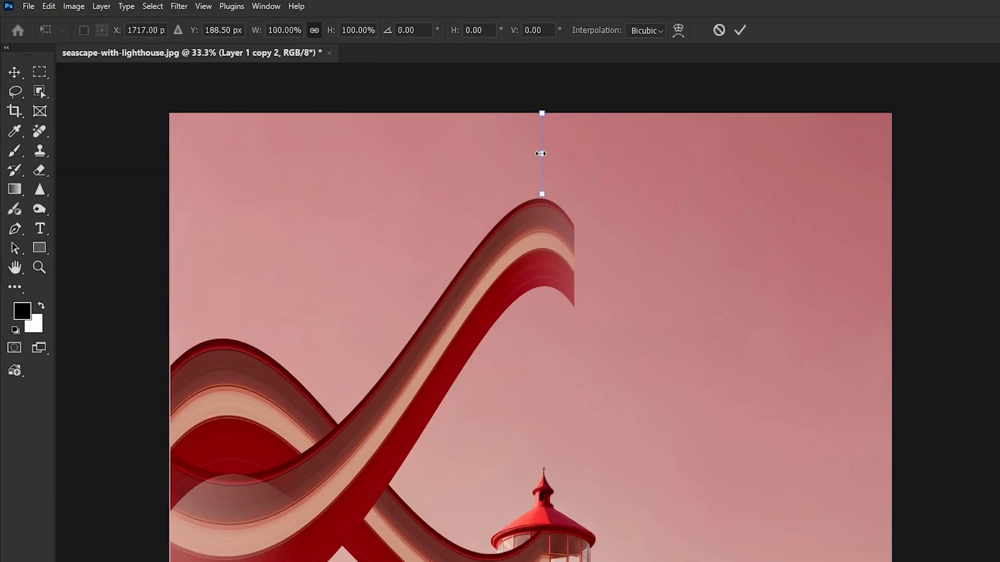
left_click_drag(541, 154, 578, 161)
- Distort the Layer 1 copy 2 strip, widening its left end to about 173% height and lowering its right edge onto the middle ribbon's upper end
right_click(427, 139)
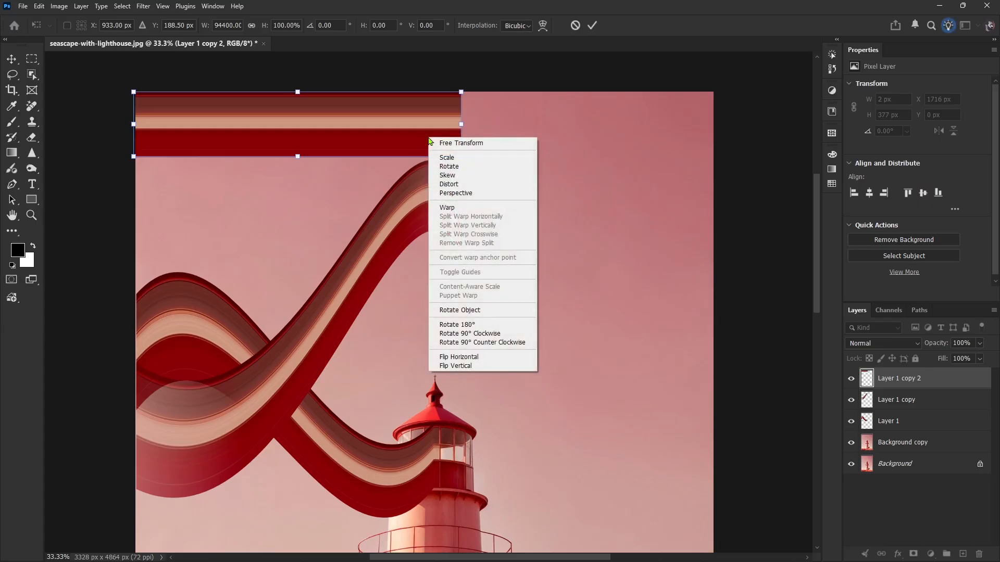
left_click(445, 186)
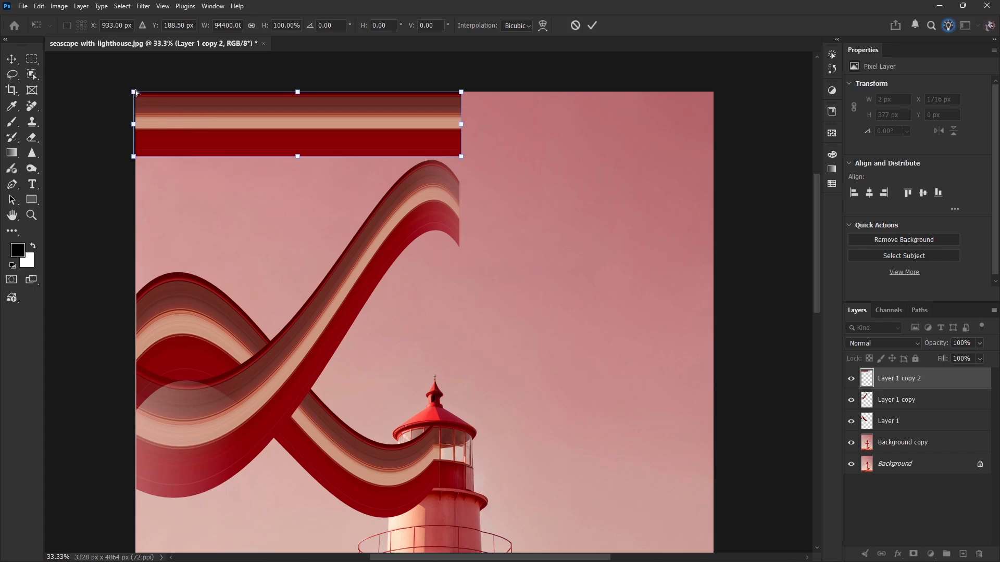
left_click_drag(134, 93, 136, 68)
right_click(161, 148)
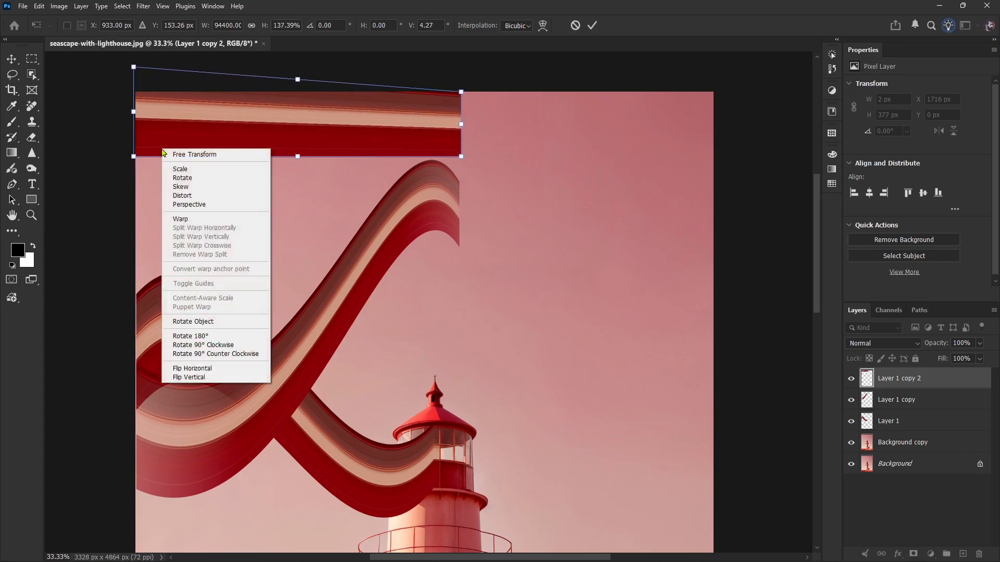
left_click(181, 197)
left_click_drag(136, 160, 135, 183)
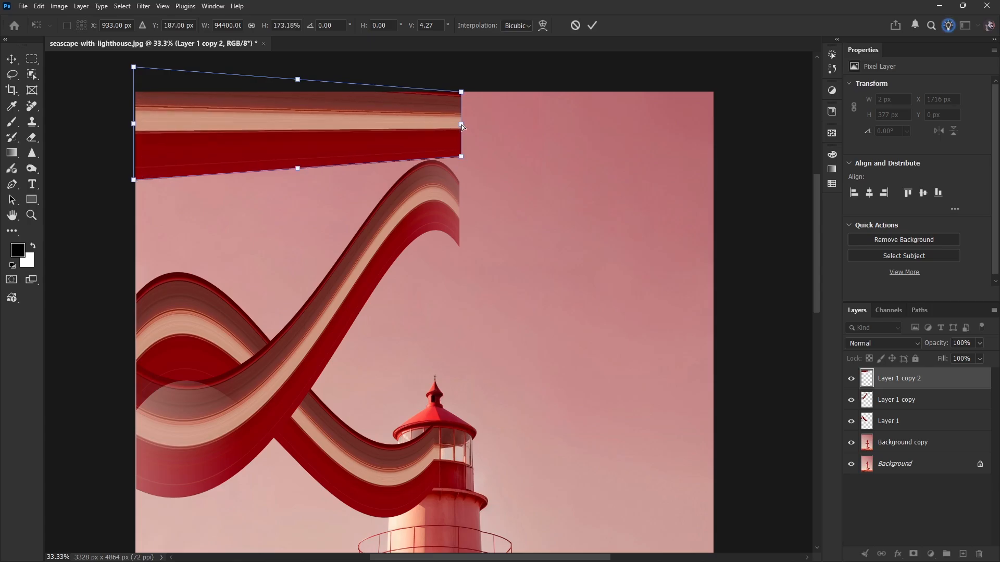
left_click_drag(462, 127, 459, 215)
- Warp the Layer 1 copy 2 strip with the Flag style at a bend of 100% and apply the transform
right_click(419, 194)
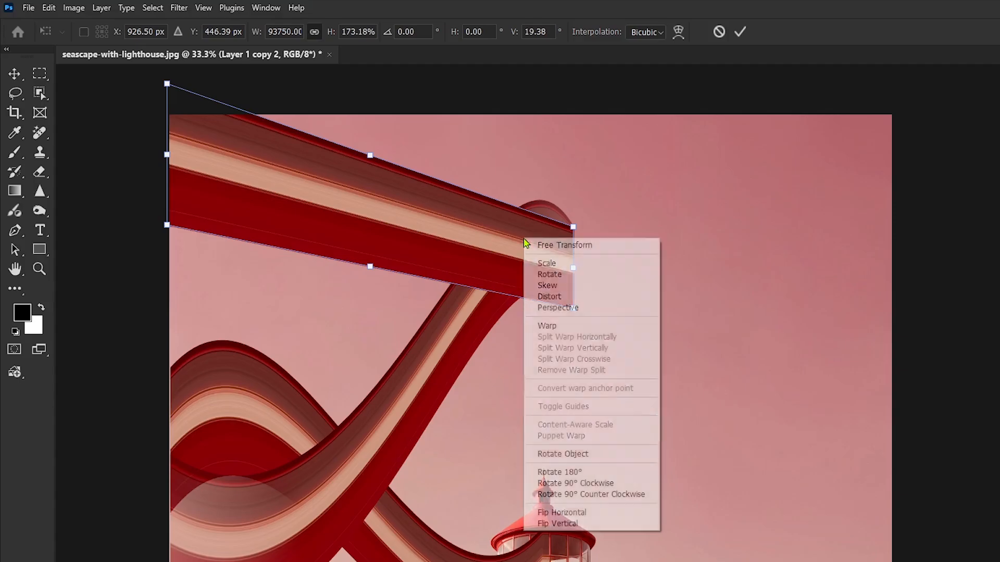
left_click(546, 326)
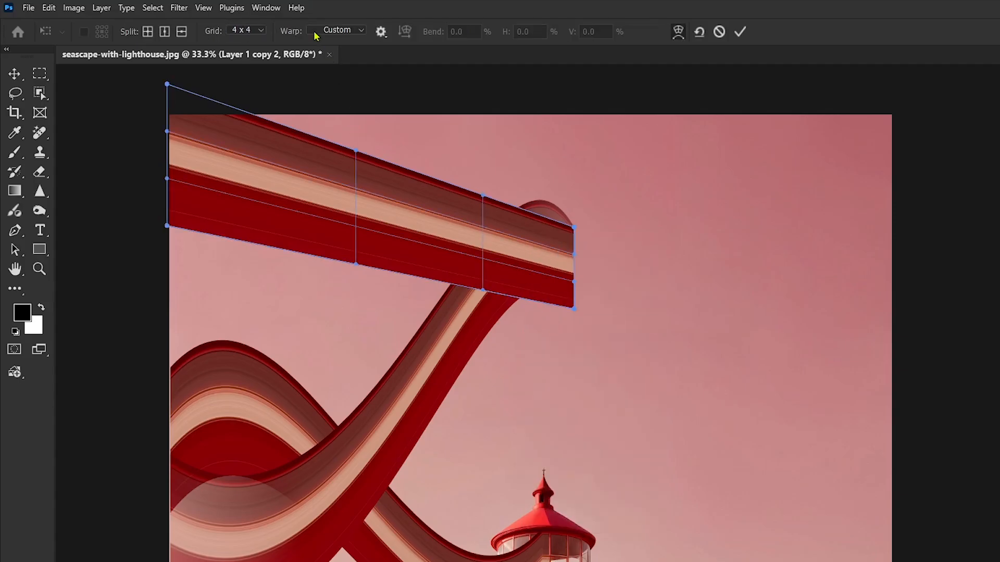
left_click(317, 32)
left_click(342, 179)
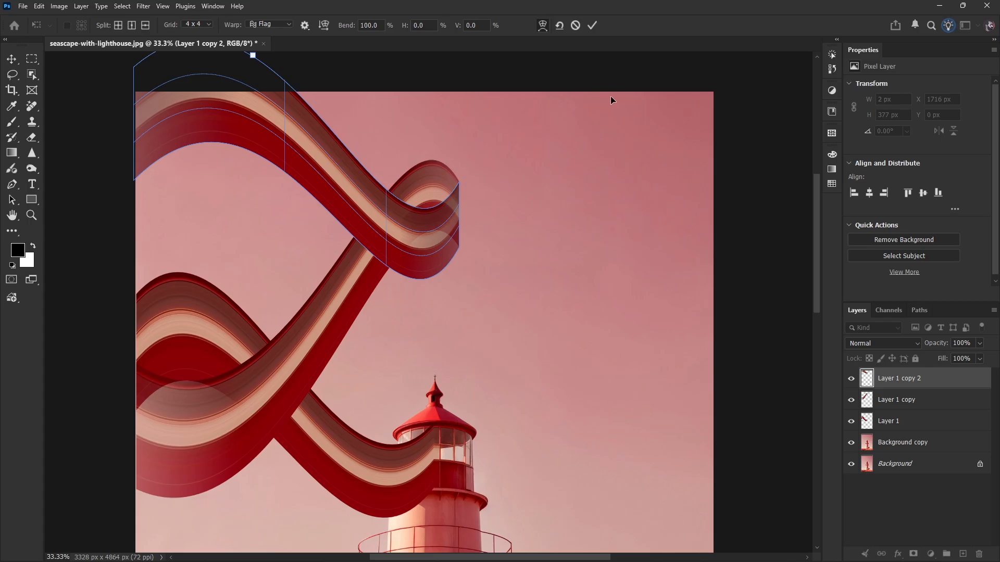
left_click_drag(253, 55, 252, 163)
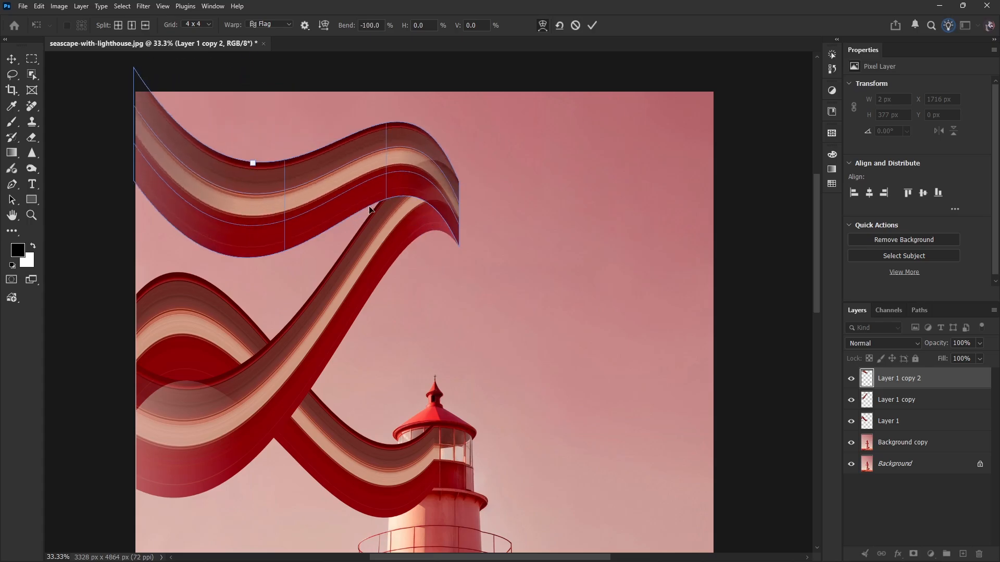
key("ctrl+z")
left_click(593, 26)
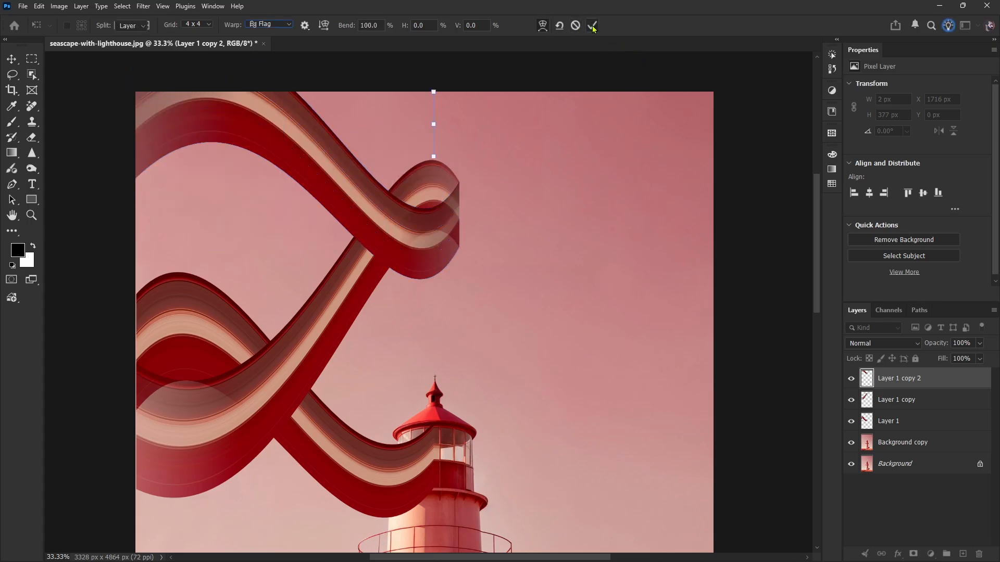
- Examine the join where the right ends of the two upper ribbons meet, and return to the full image
left_click(509, 185)
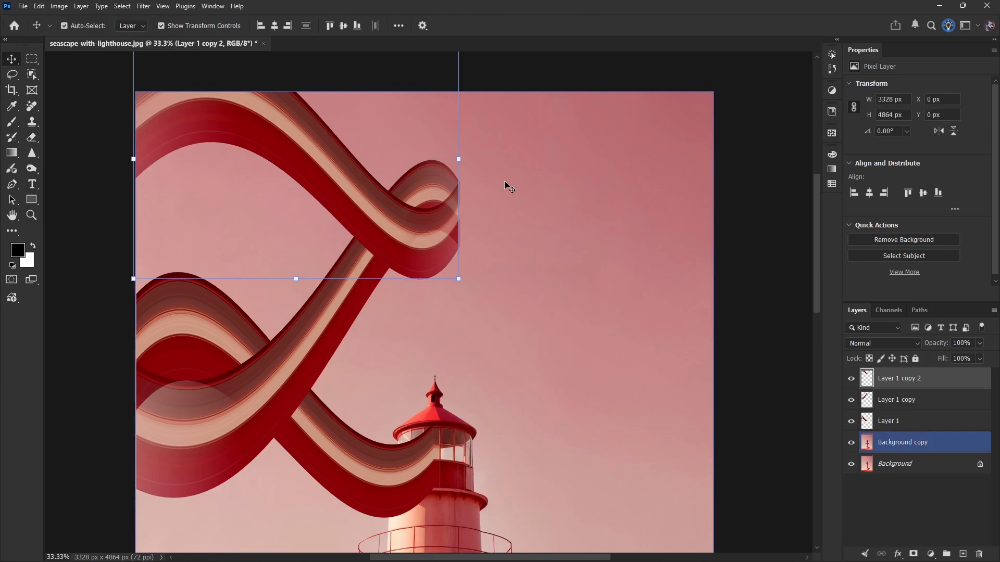
key("z")
left_click(446, 186)
left_click_drag(445, 186, 486, 189)
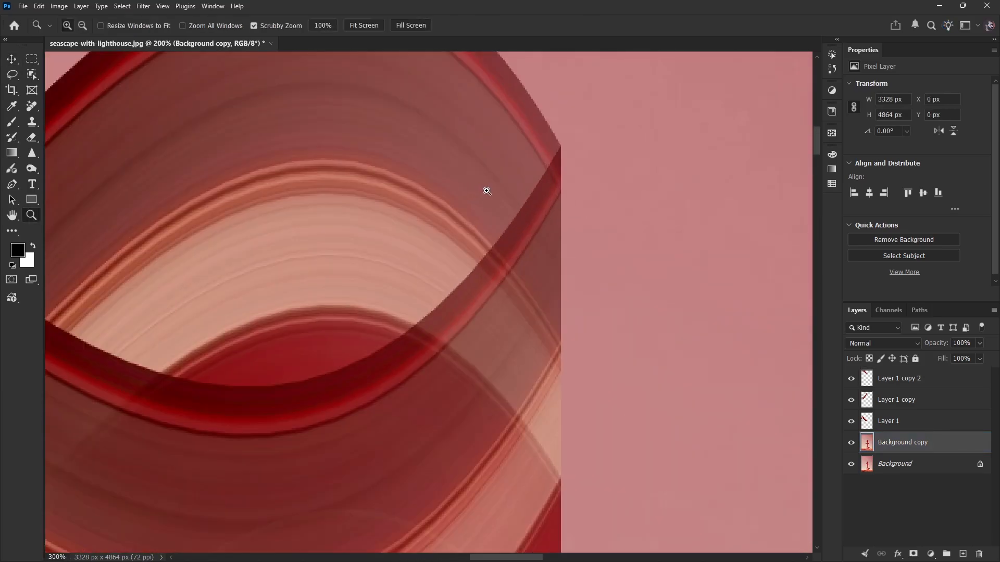
key("v")
left_click(545, 205)
mouse_move(545, 204)
left_mouse_down()
mouse_move(547, 243)
mouse_move(548, 202)
left_mouse_up()
left_click(614, 209)
key("ctrl+minus")
key("ctrl+minus")
key("ctrl+minus")
key("ctrl+minus")
key("ctrl+minus")
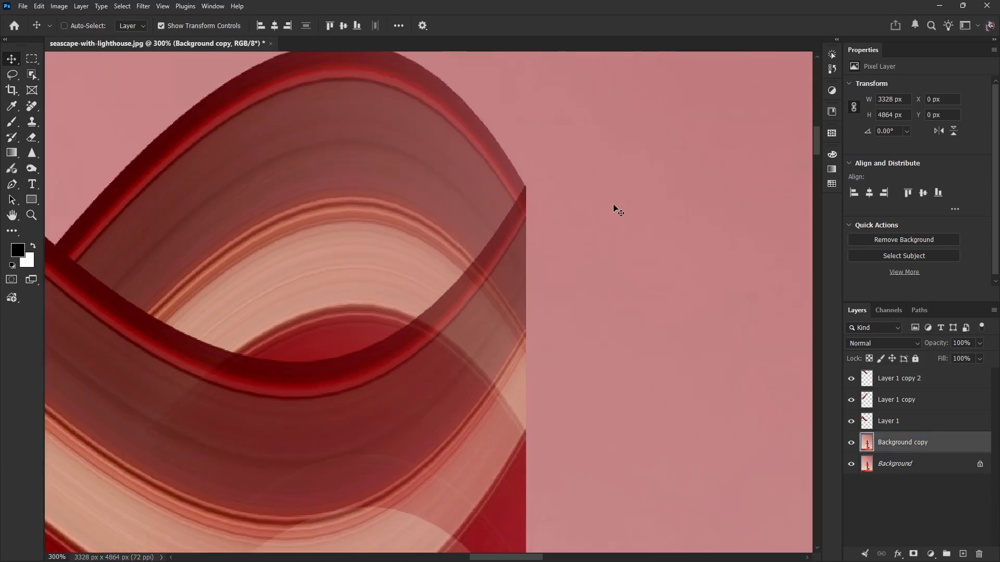
key("ctrl+minus")
key("ctrl+minus")
key("ctrl+minus")
key("ctrl+minus")
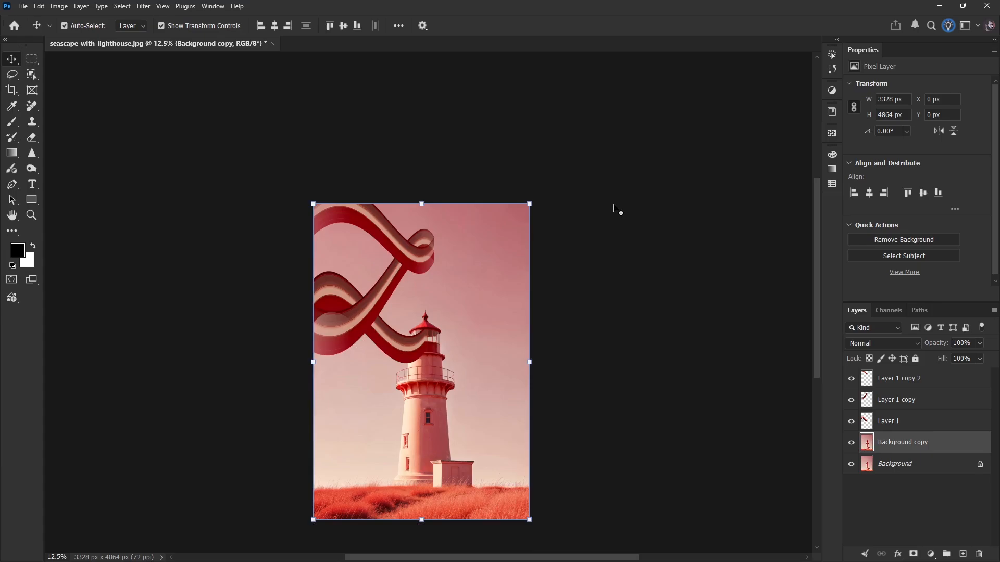
- Select Layer 1, Layer 1 copy and Layer 1 copy 2 and link them together
left_click(946, 377)
left_click(933, 419)
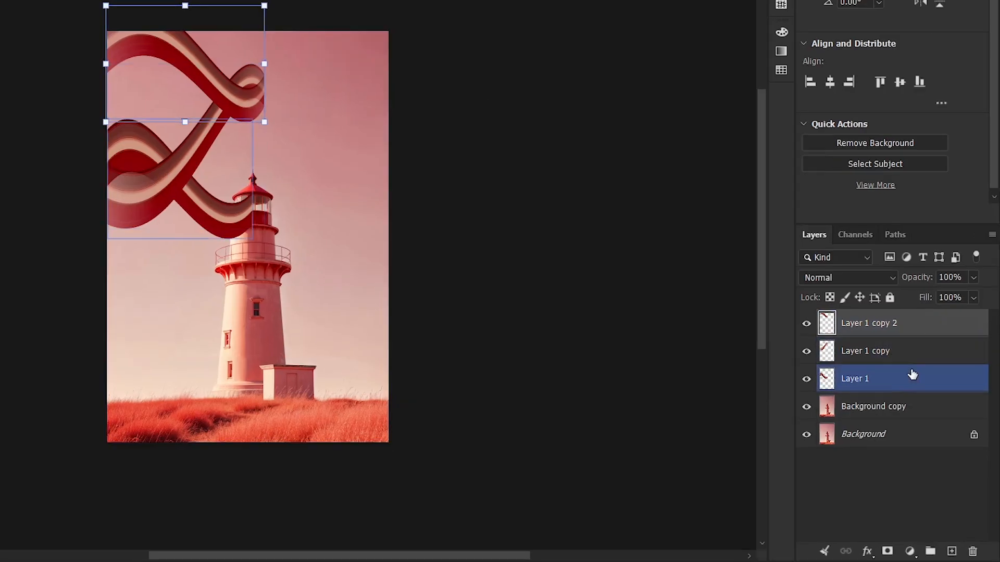
left_click(913, 375, "shift")
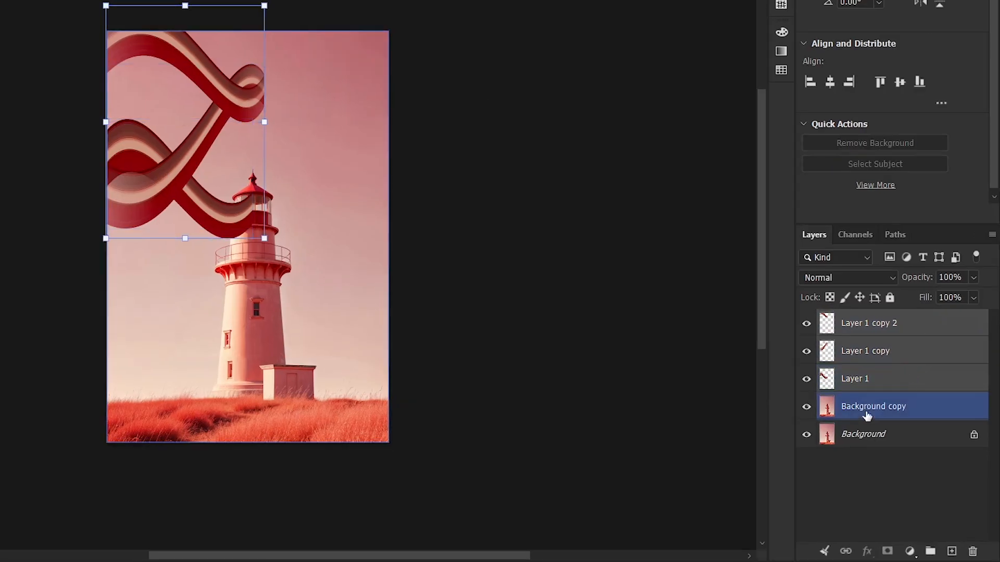
left_click(846, 551)
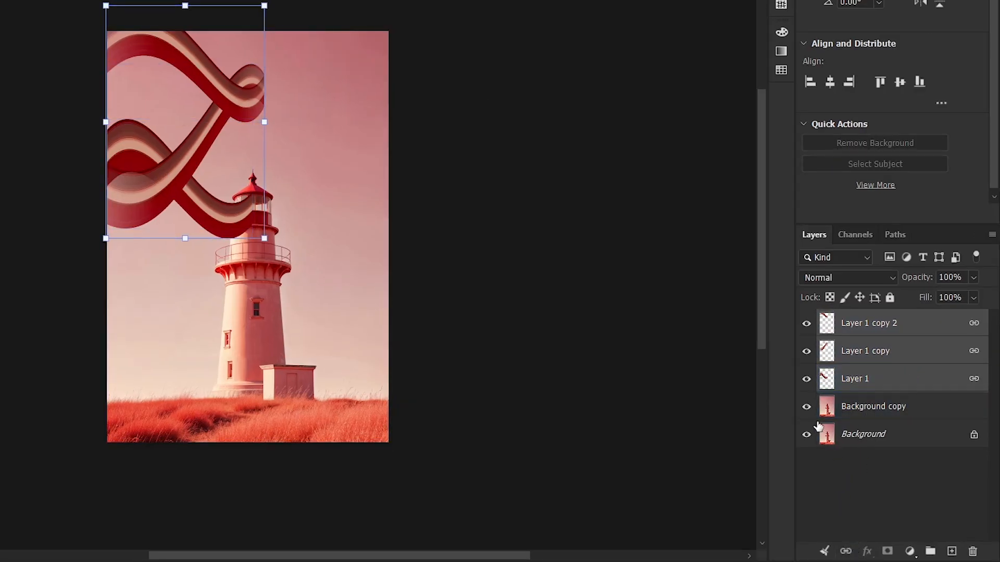
- Compare the ribbon effect with the original photo by showing only the Background layer and restoring the other layers
left_click(807, 435, "alt")
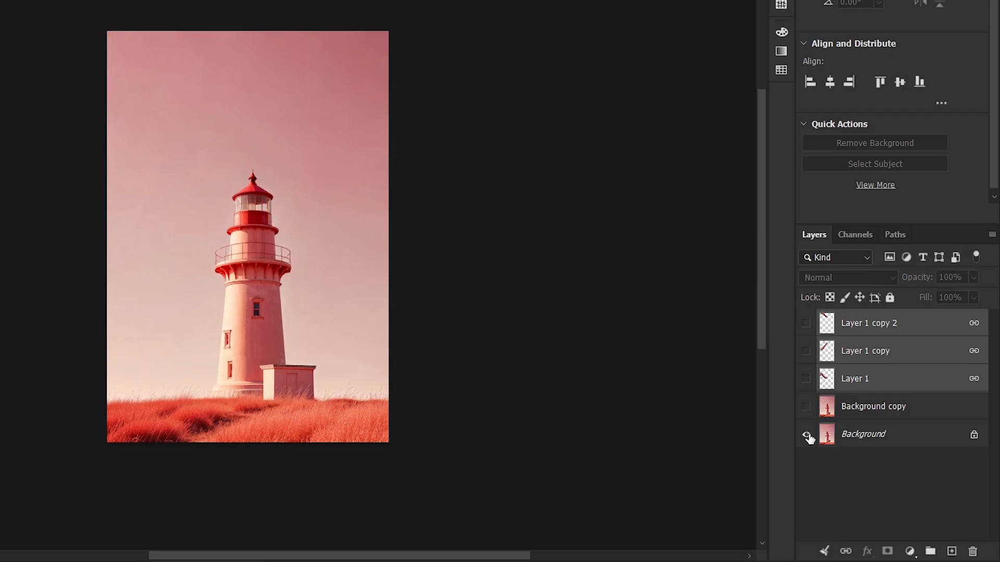
left_click(807, 435, "alt")
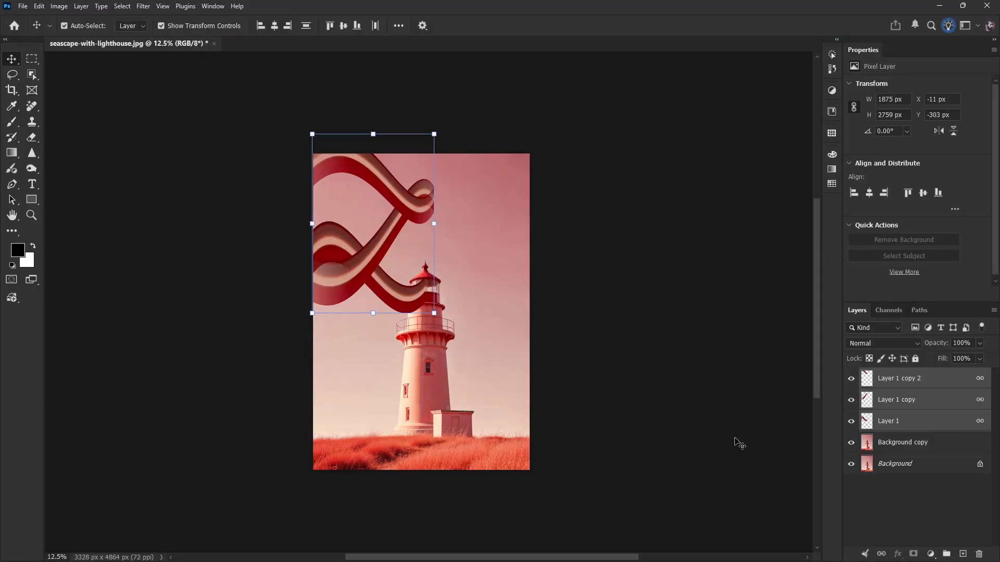
left_click(661, 408)
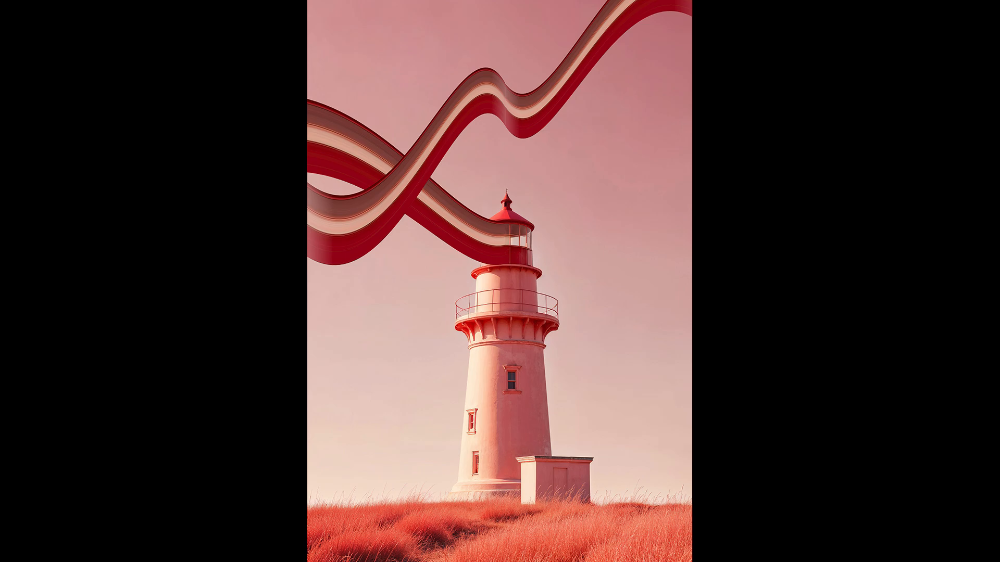
- Duplicate the Background layer and make a 2 px wide, 248 px high selection down the middle of the orange traffic light
left_click_drag(880, 333, 955, 552)
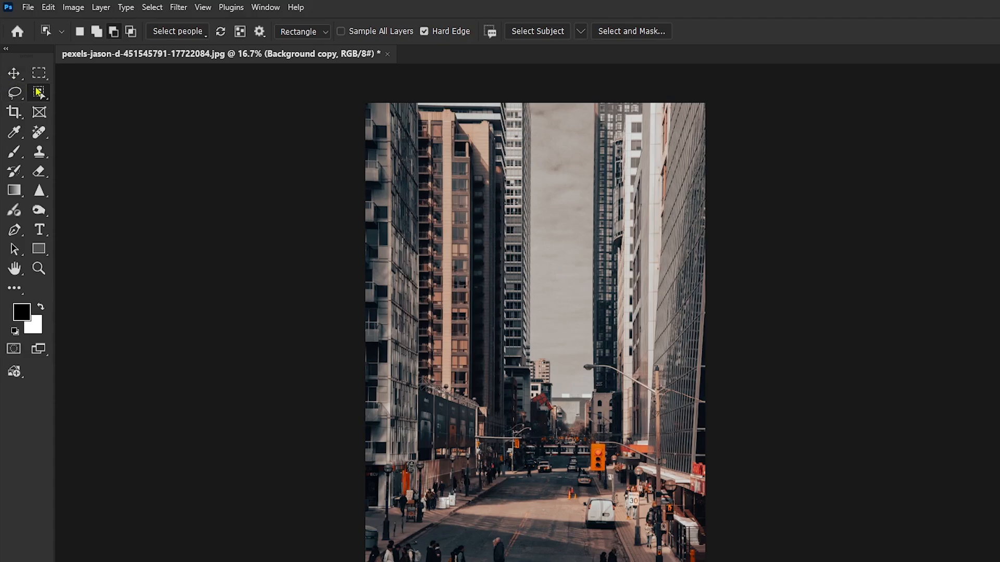
left_click_drag(37, 77, 67, 75)
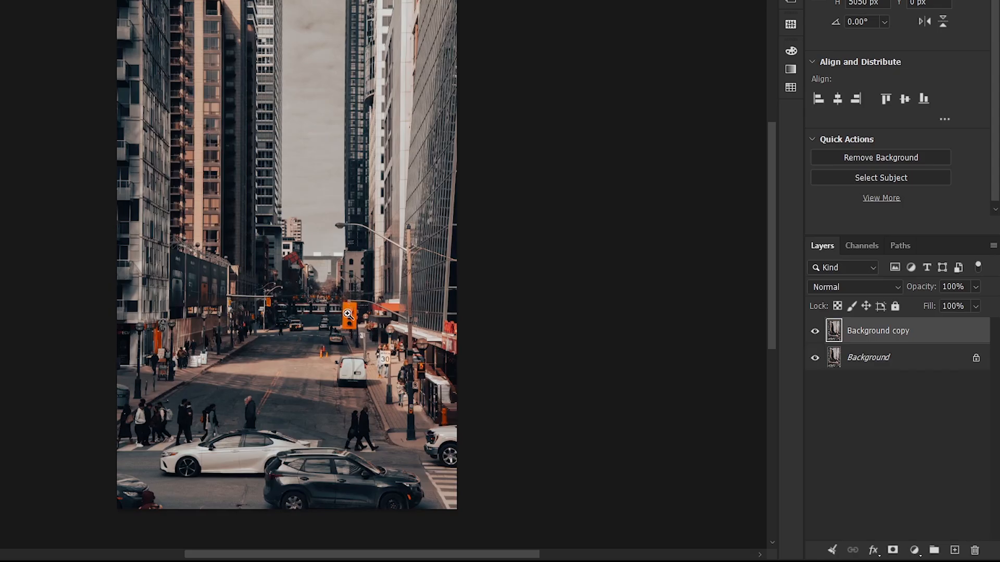
left_click(348, 315)
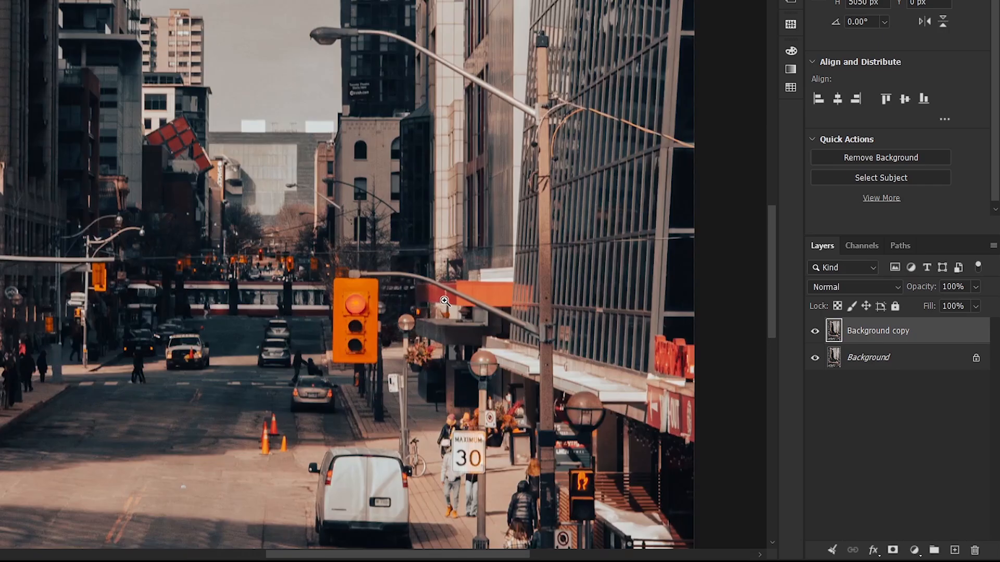
left_click(445, 302)
left_click(445, 302)
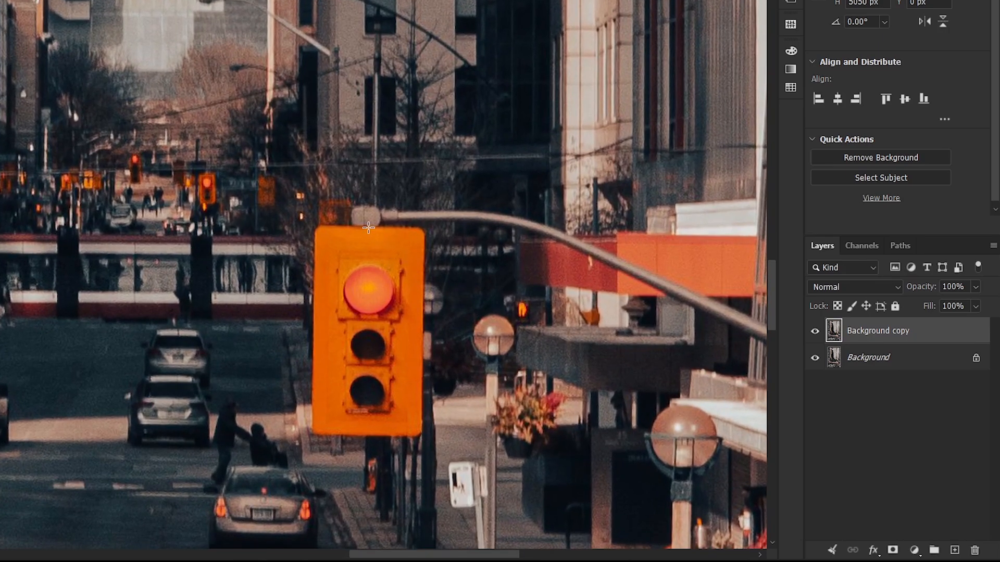
left_click_drag(368, 227, 369, 436)
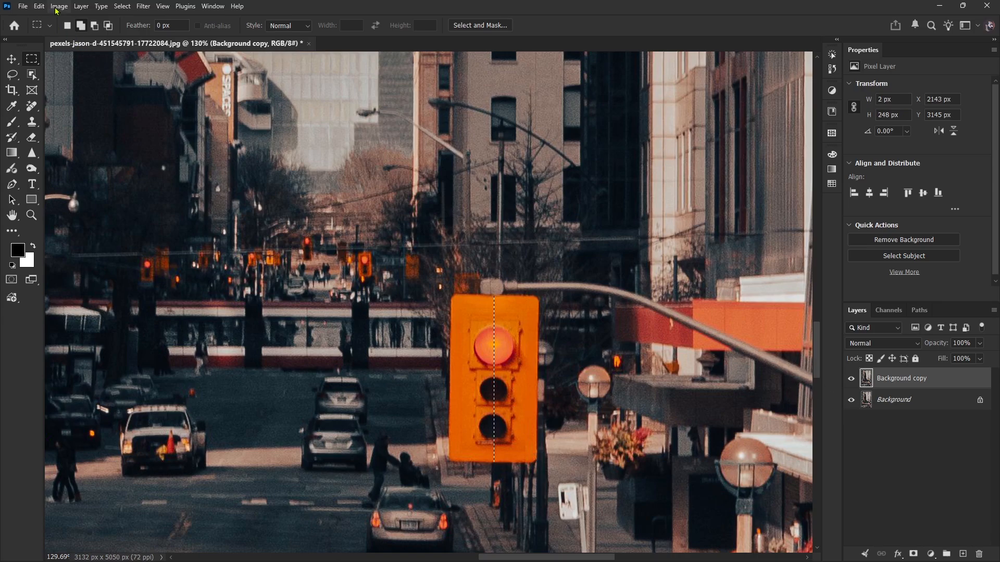
- Copy the selected traffic light pixels to a new layer and check that layer by briefly showing it alone
left_click(79, 7)
mouse_move(86, 18)
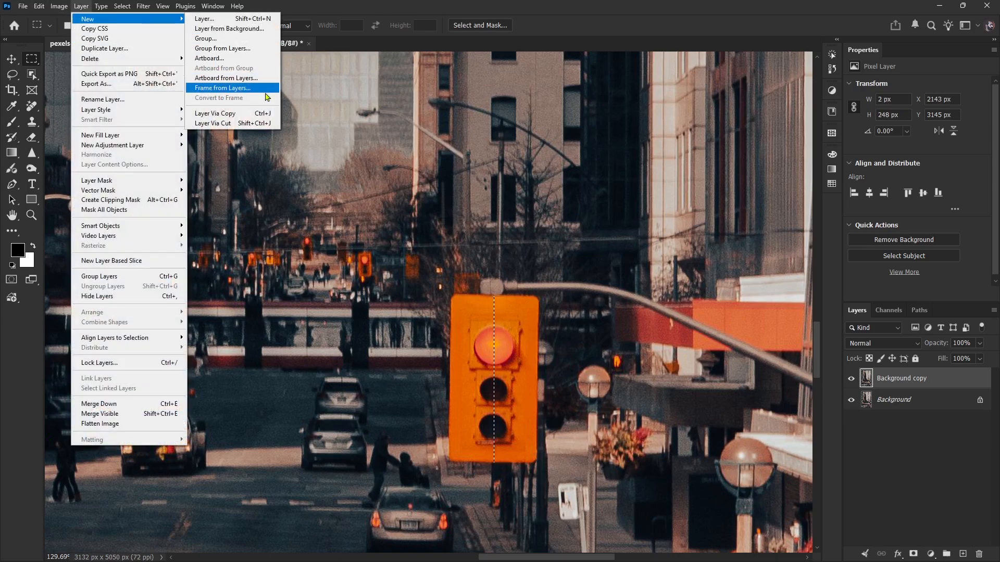
left_click(259, 115)
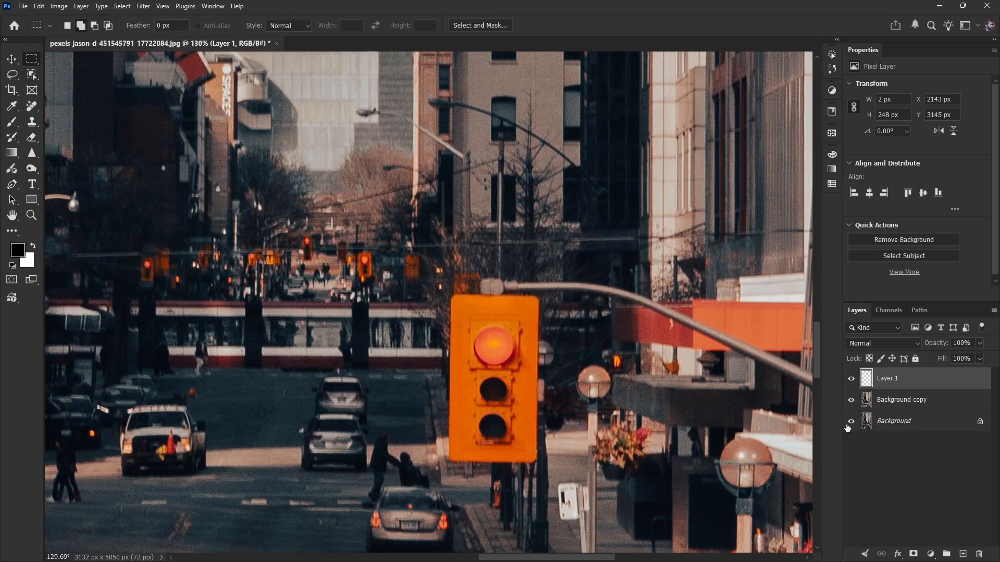
left_click(850, 380, "alt")
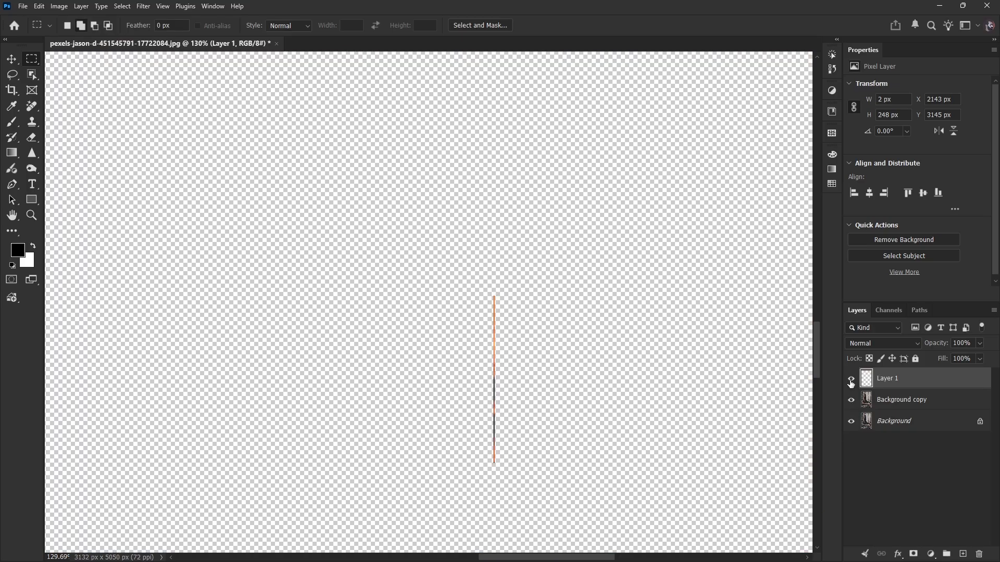
left_click(850, 380, "alt")
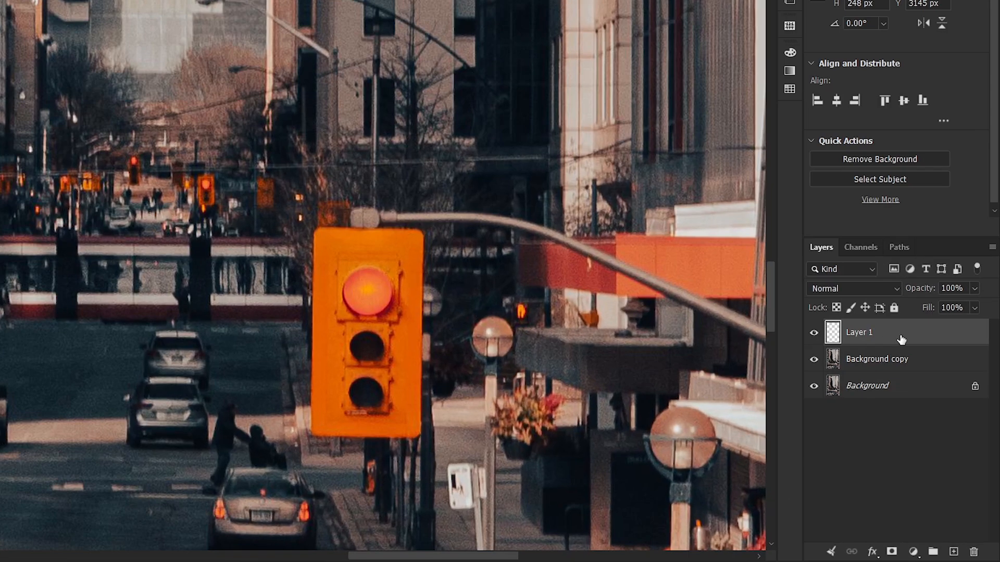
- Duplicate the Layer 1 strip twice and hide both copies
left_click_drag(901, 339, 959, 552)
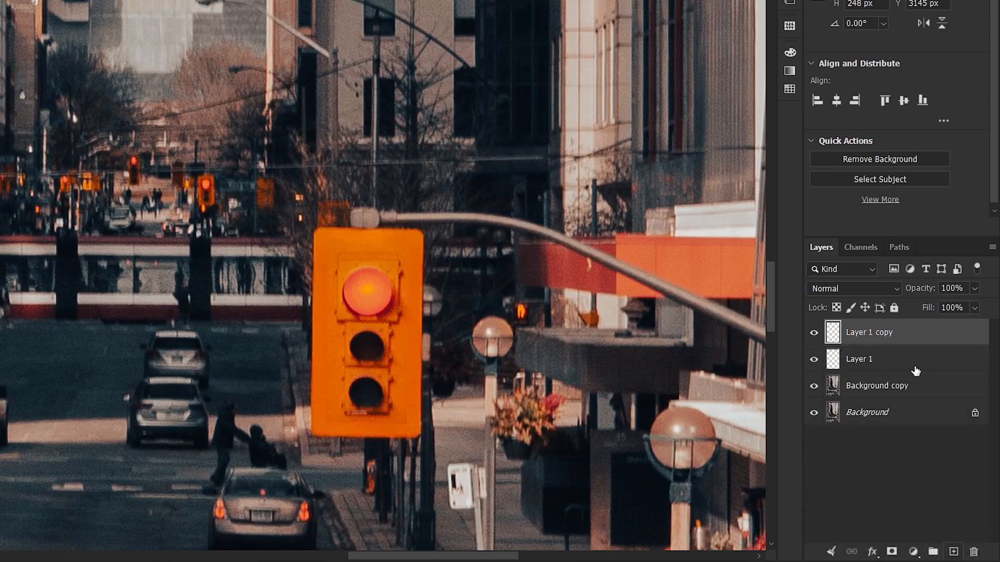
left_click_drag(909, 337, 953, 551)
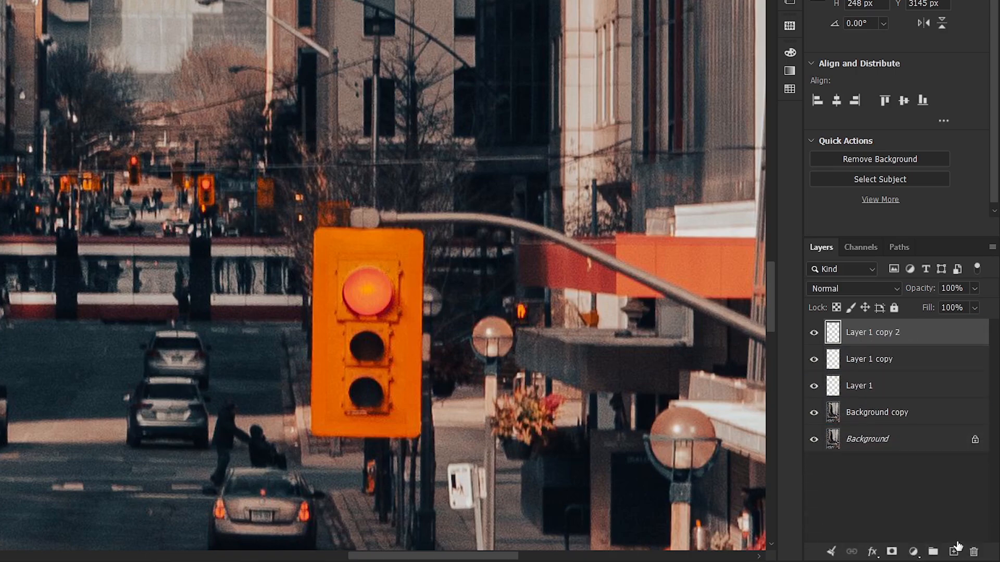
left_click(814, 332)
left_click(813, 359)
- Scale the Layer 1 strip horizontally from the traffic light to the left edge of the photo
left_click(866, 388)
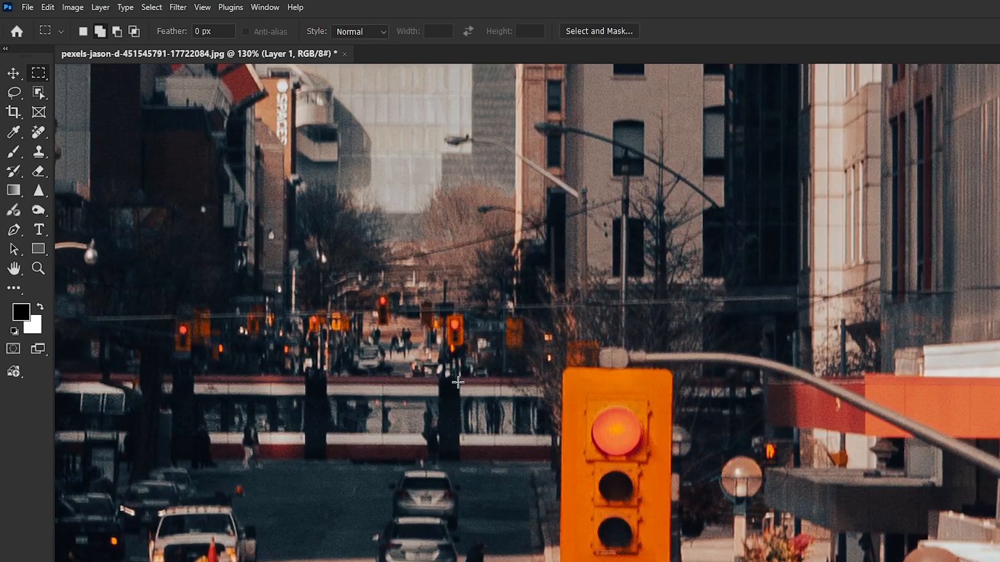
key("z")
left_click_drag(458, 382, 365, 408)
key("m")
left_click_drag(381, 330, 471, 371)
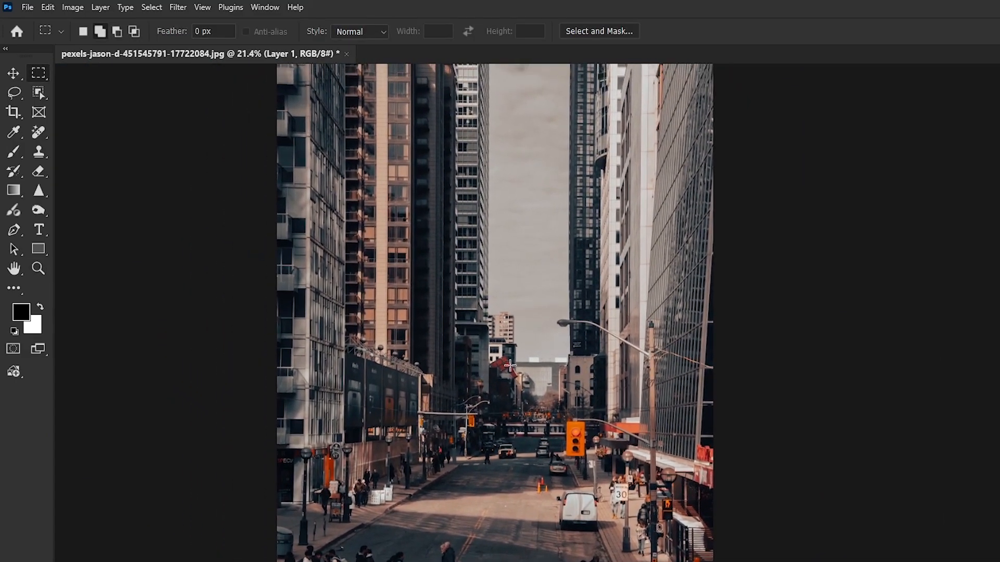
key("z")
left_click_drag(538, 354, 527, 355)
key("m")
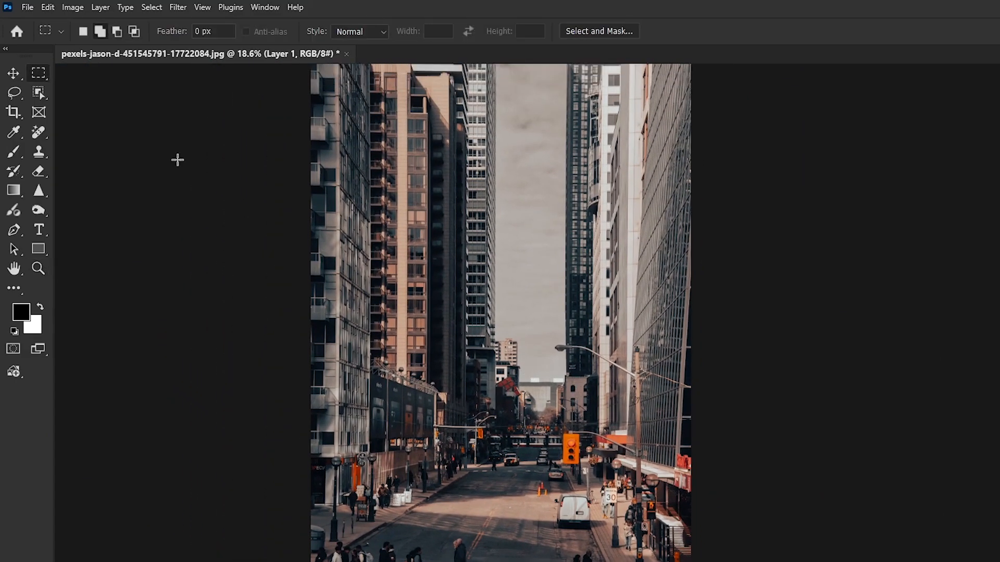
left_click(14, 74)
left_click(48, 7)
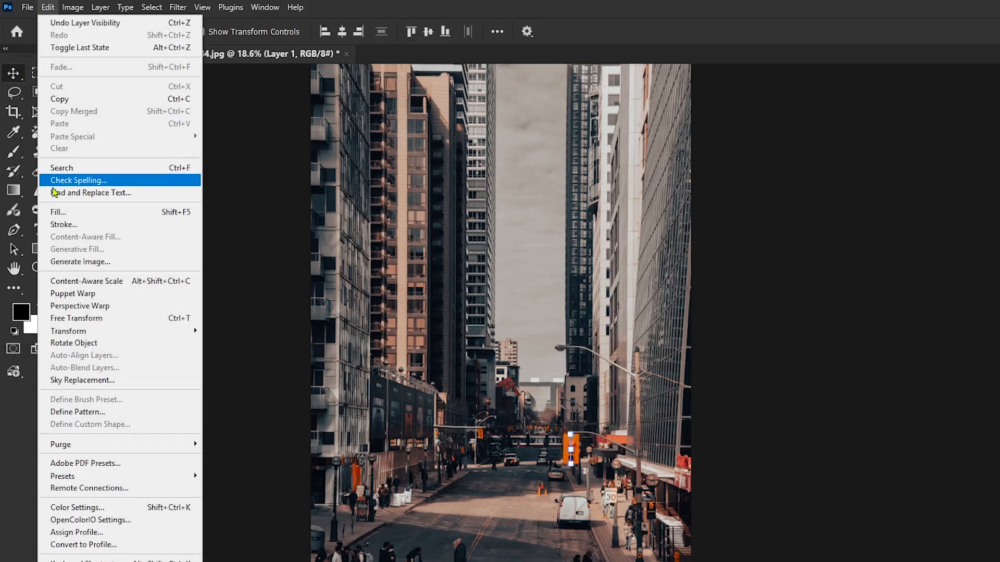
mouse_move(76, 335)
left_click(220, 350)
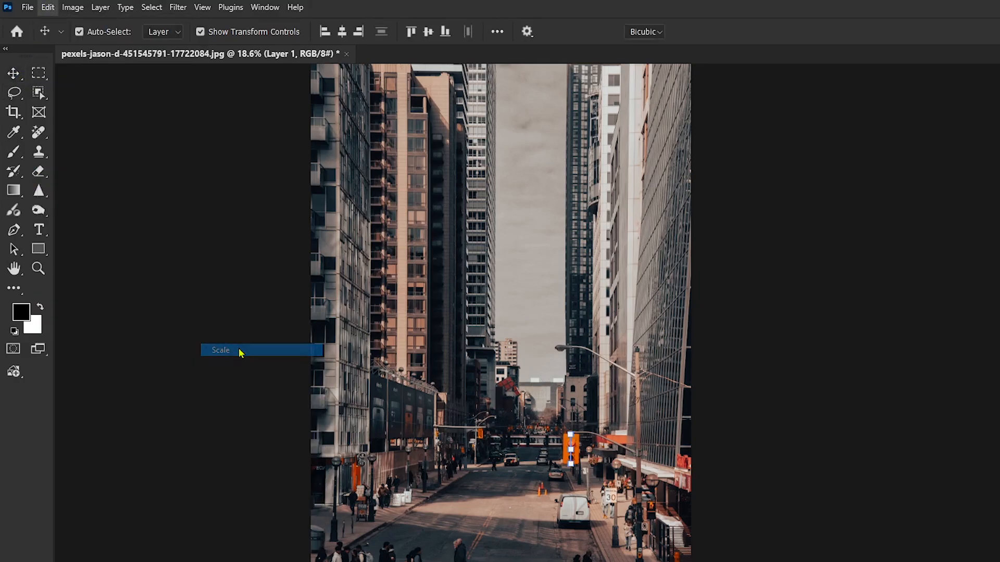
left_click_drag(571, 450, 314, 448)
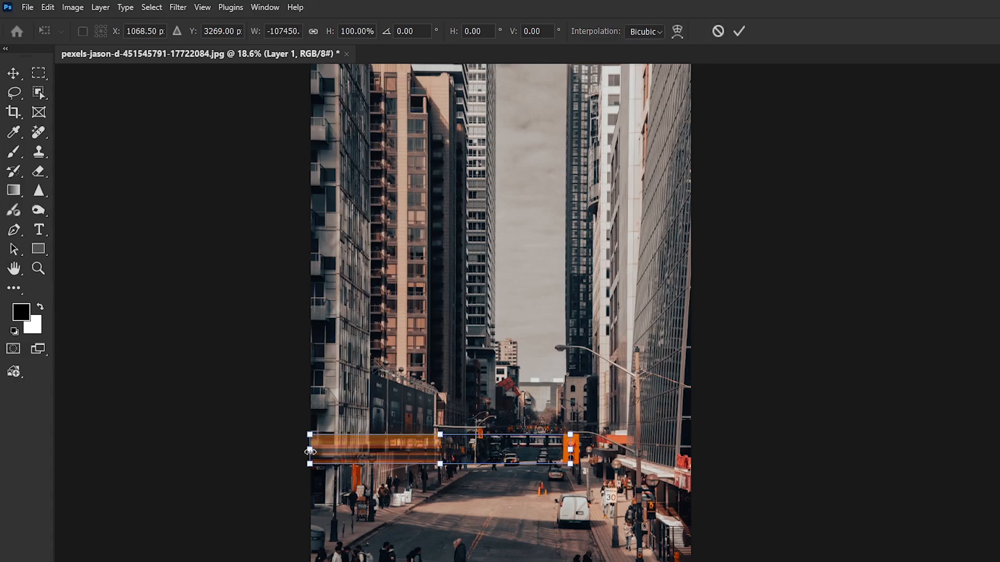
- Distort the stretched strip by raising its upper-left corner straight up to a height of 350%
right_click(318, 449)
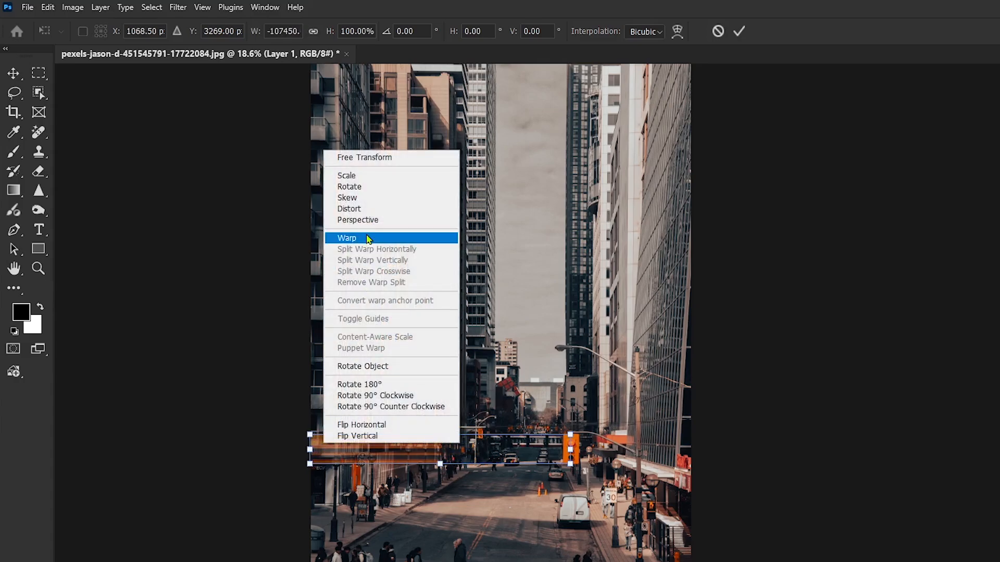
left_click(364, 207)
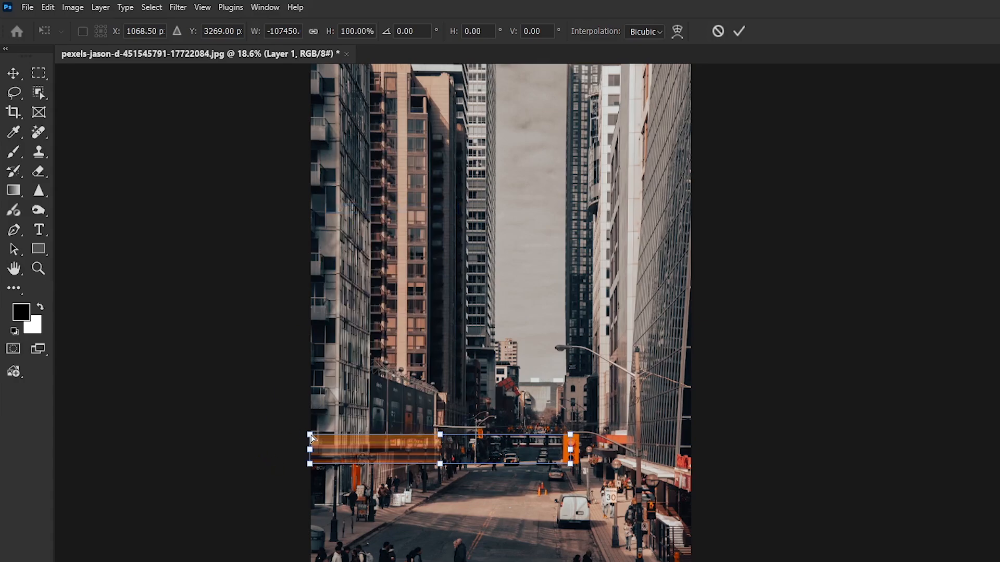
left_click_drag(312, 437, 311, 361)
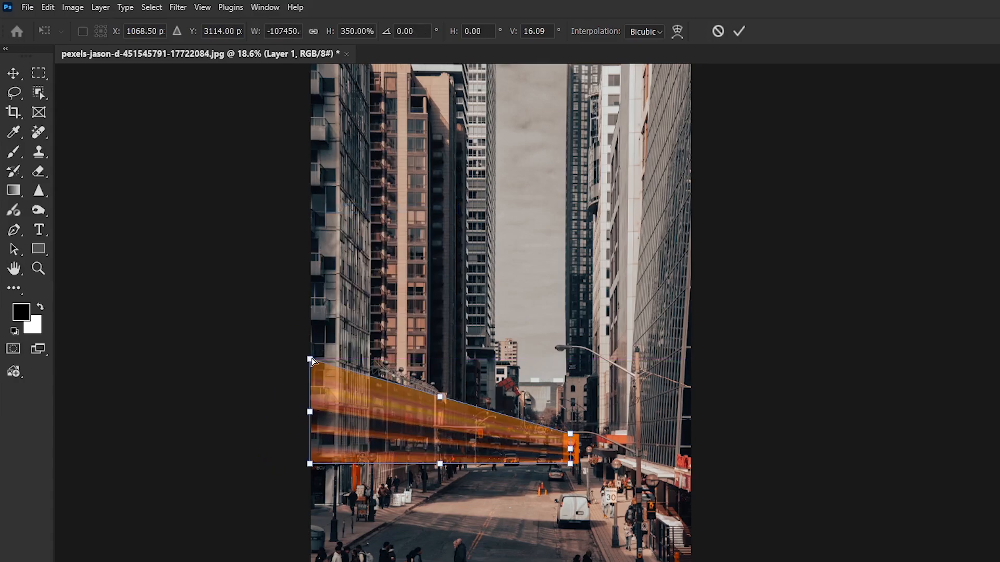
- Warp the strip with the Flag style at a bend of 100%, comparing a bend of -100%, and apply the transform
right_click(504, 454)
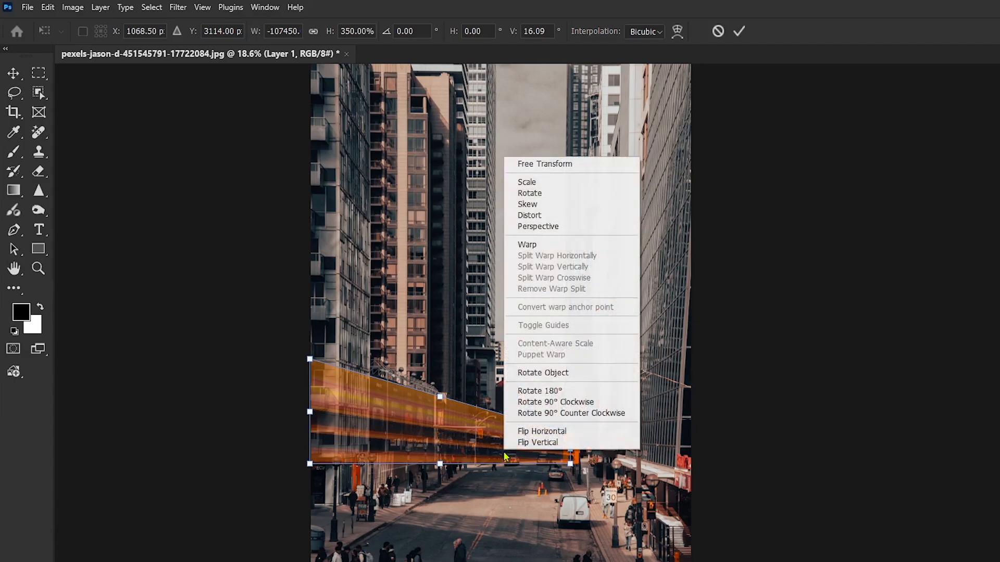
left_click(548, 245)
left_click(343, 32)
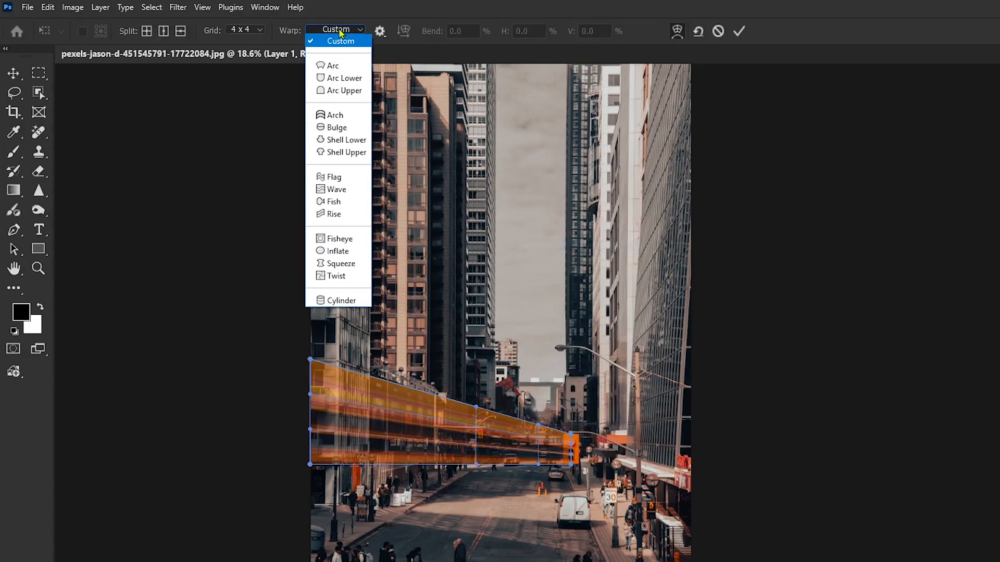
left_click(334, 184)
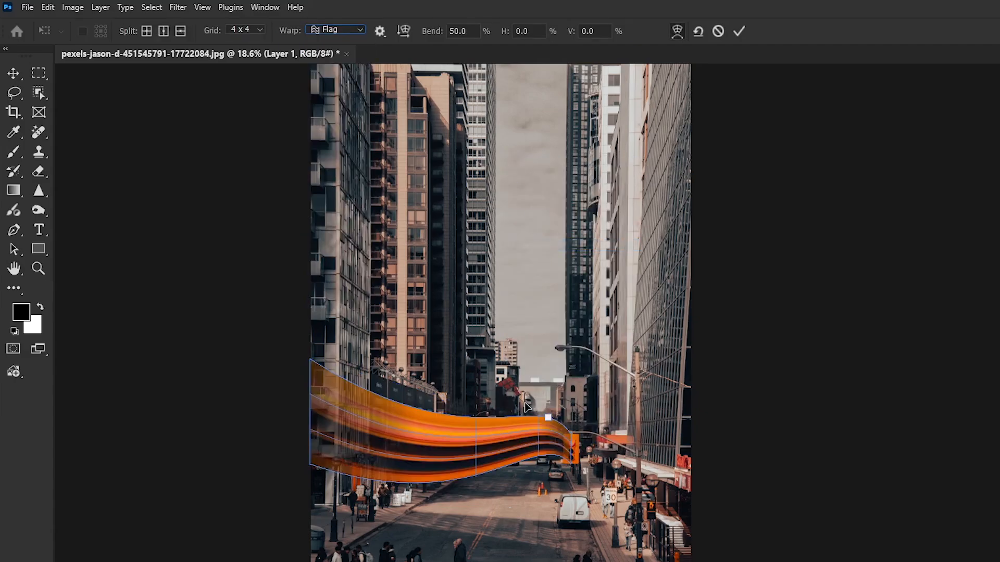
mouse_move(551, 422)
left_mouse_down()
mouse_move(550, 450)
mouse_move(548, 406)
left_mouse_up()
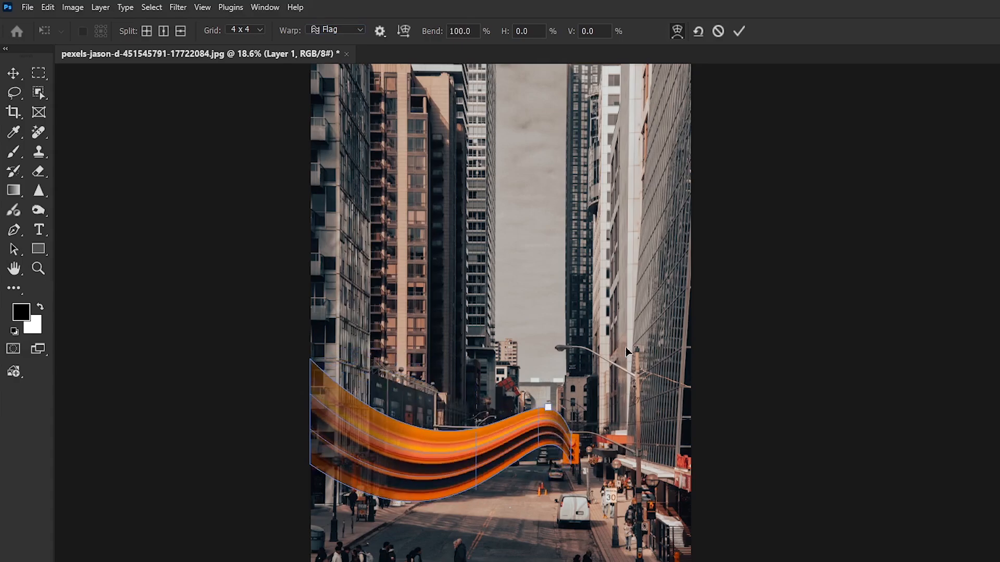
key("ctrl+z")
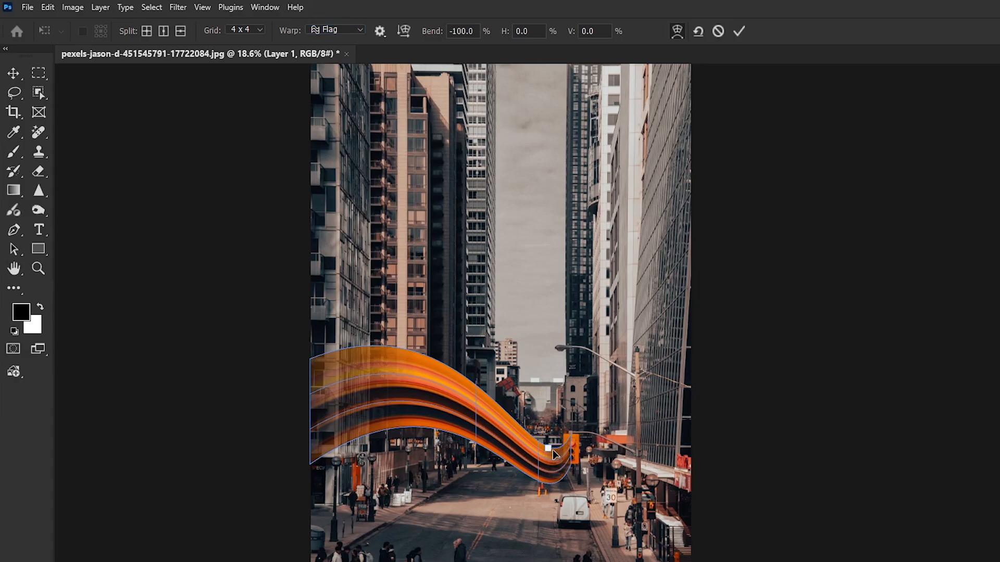
key("ctrl+shift+z")
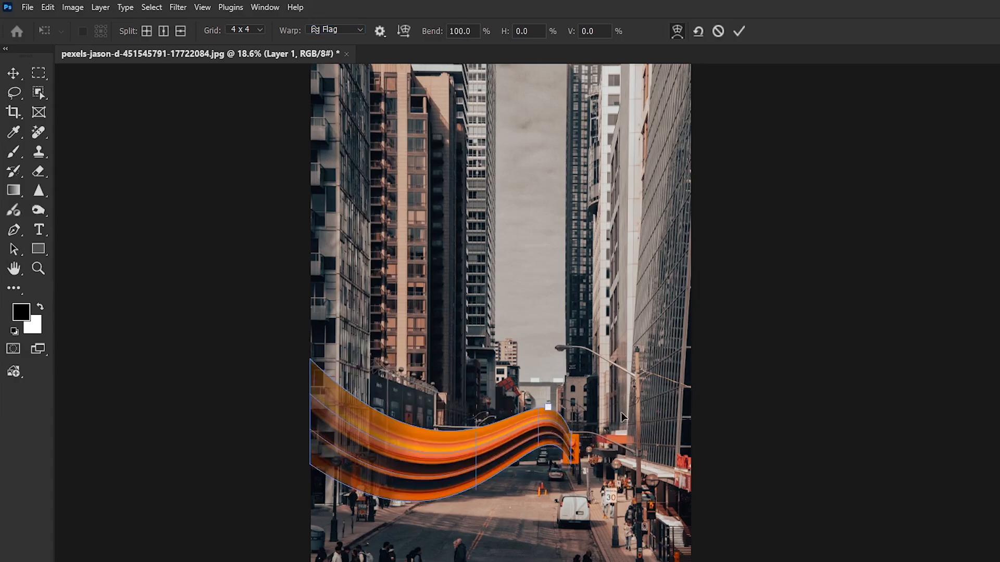
left_click(739, 31)
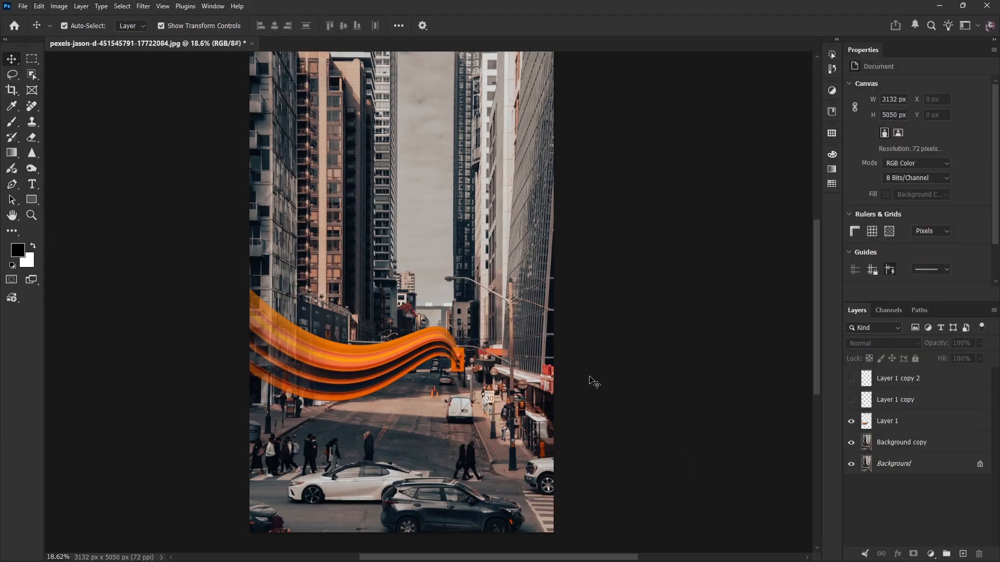
- Examine the Layer 1 ribbon up close and return to the full image
key("z")
left_click(320, 338)
key("v")
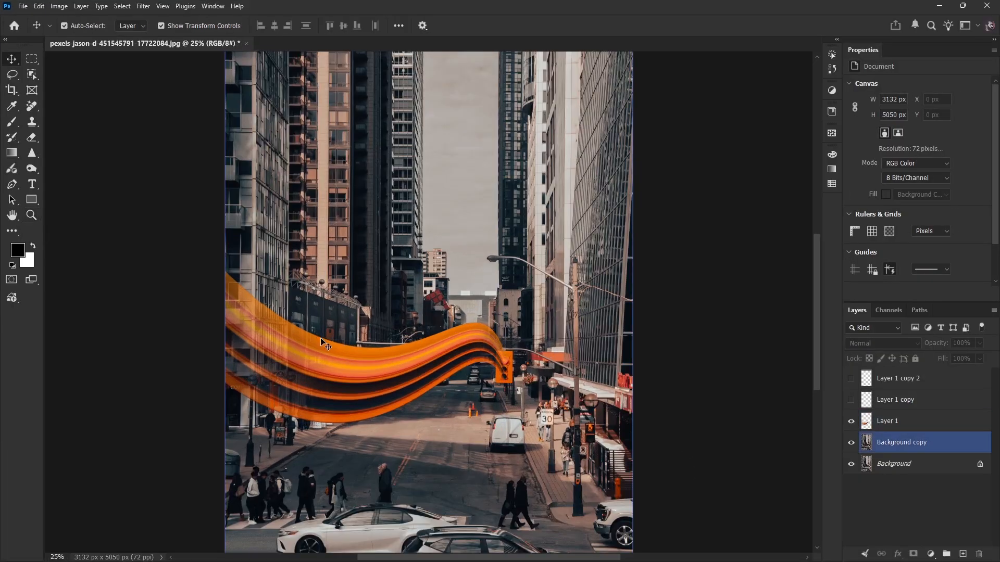
left_click(864, 426)
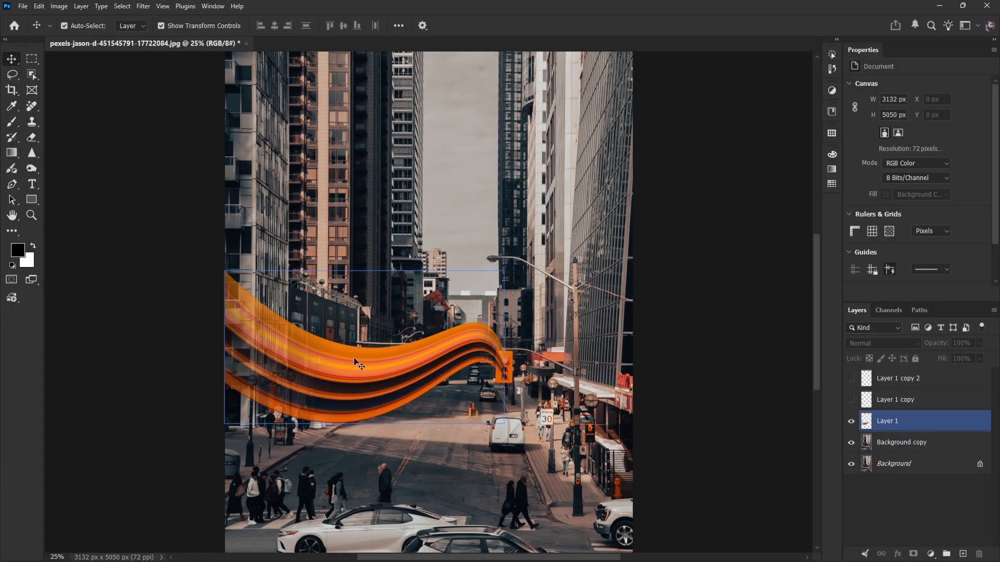
left_click(851, 420)
left_click(679, 375)
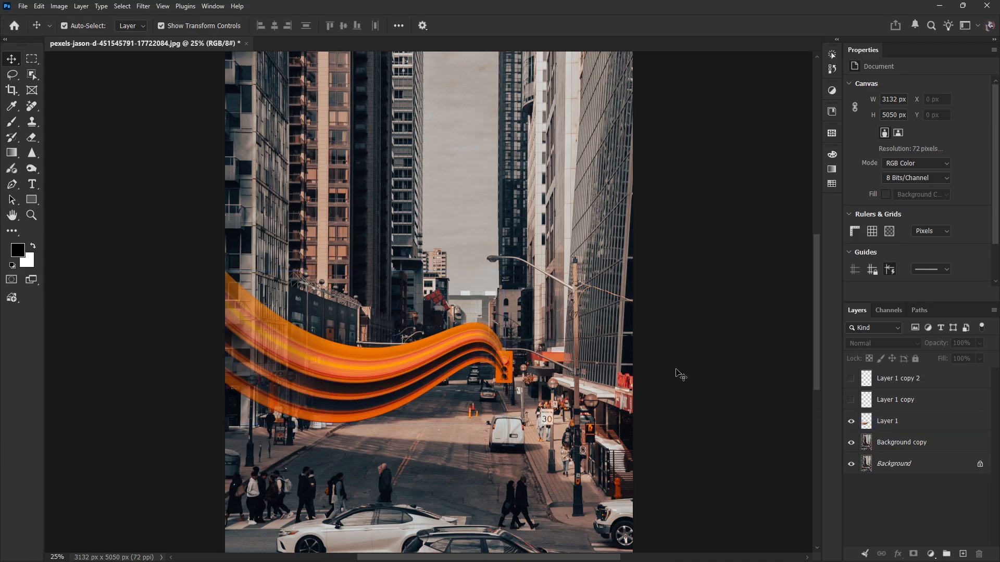
key("ctrl+minus")
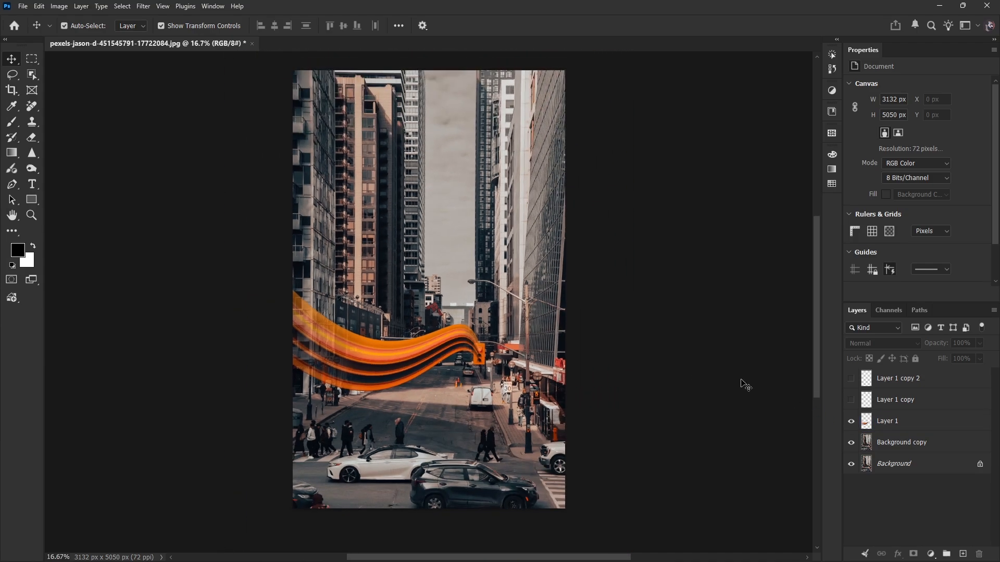
- Select and show Layer 1 copy, and align its strip to the vertical centre of the canvas
left_click(870, 406)
left_click(851, 400)
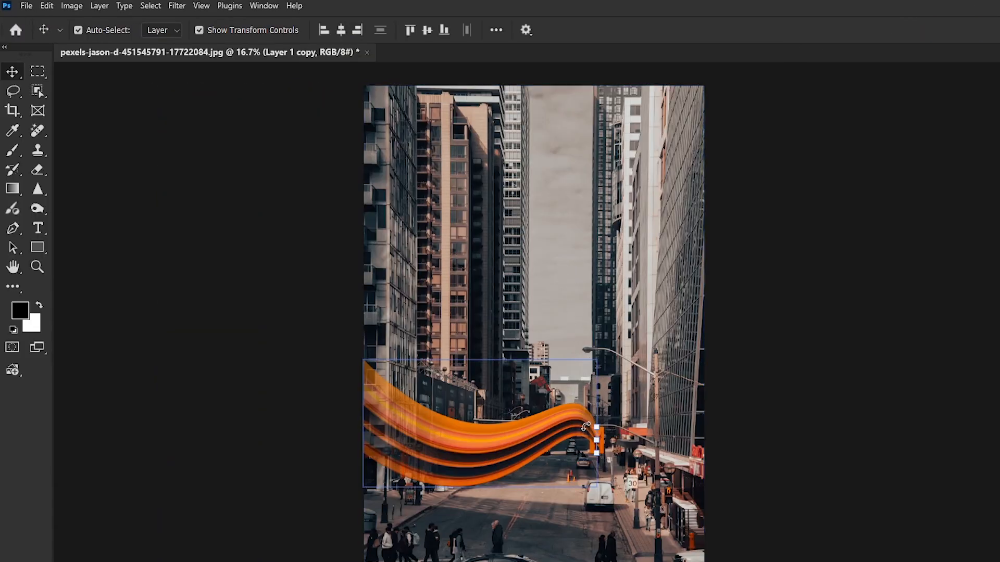
left_click(427, 31)
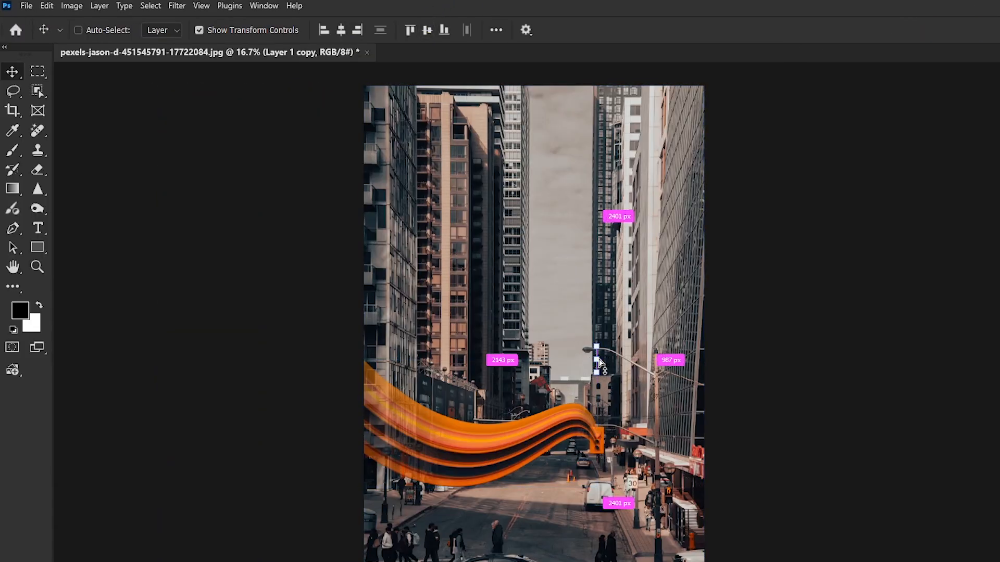
- Stretch the Layer 1 copy strip leftward to the photo's edge, about 107300% wide, and move it up about 1182 px
left_click(46, 6)
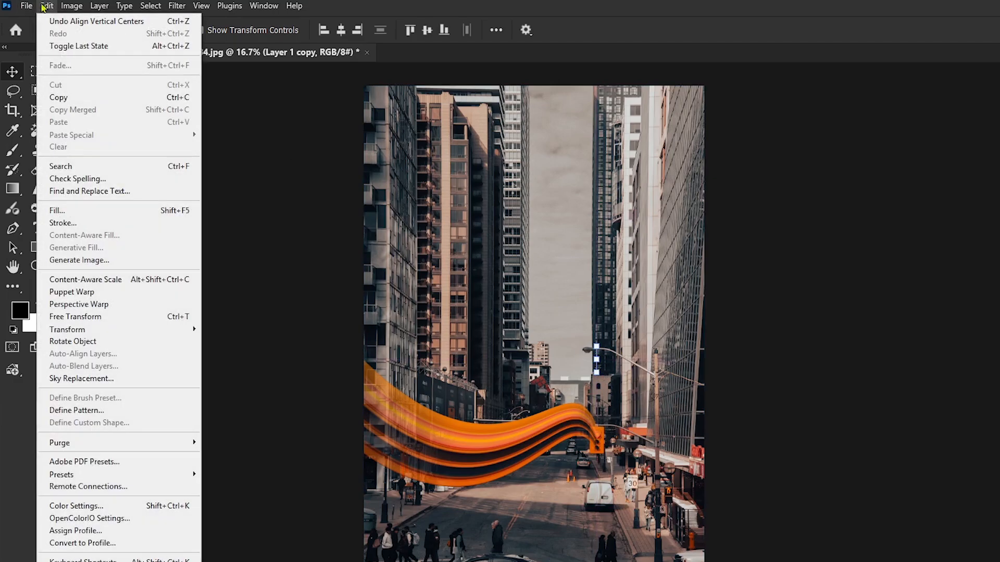
mouse_move(84, 334)
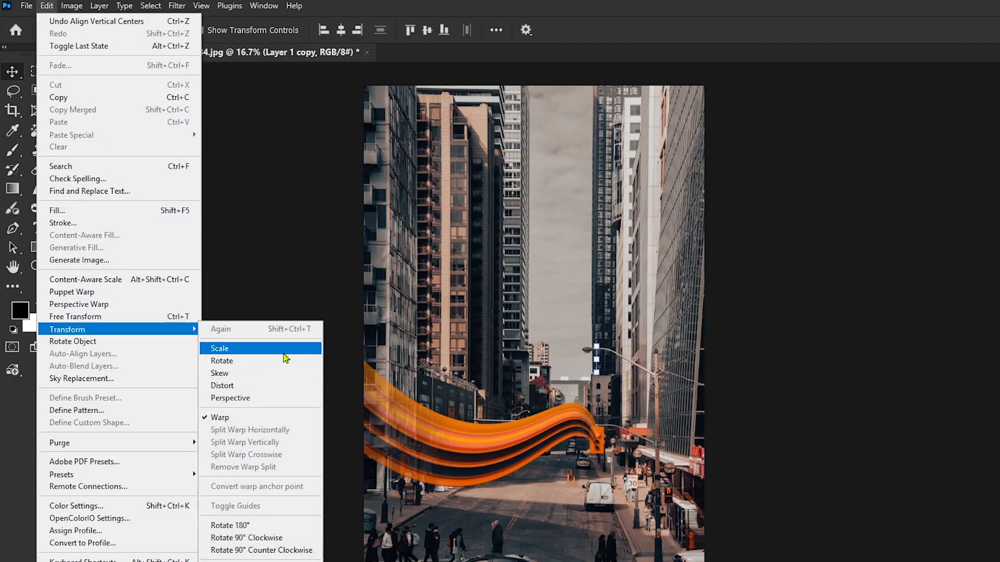
left_click(213, 345)
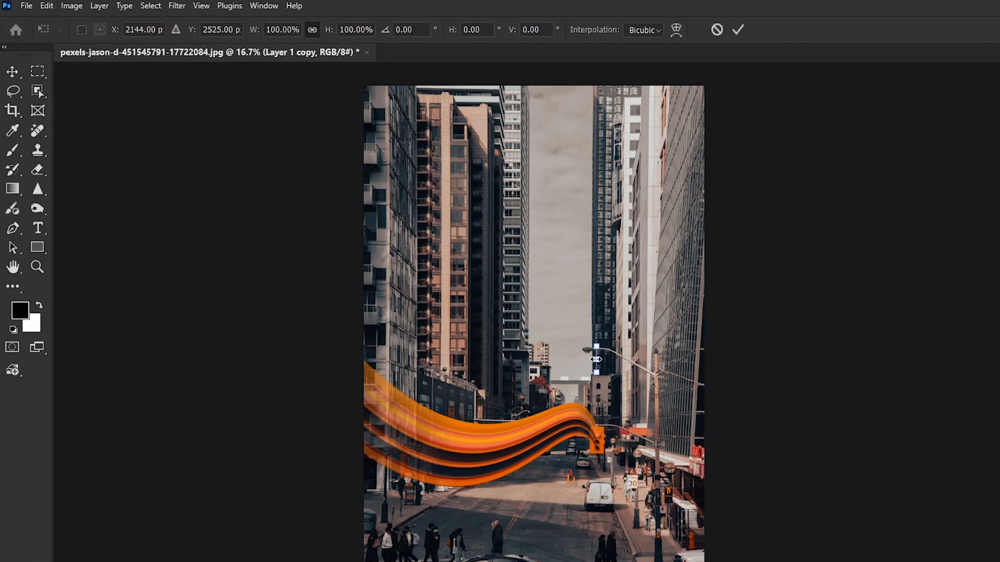
left_click_drag(596, 360, 363, 326)
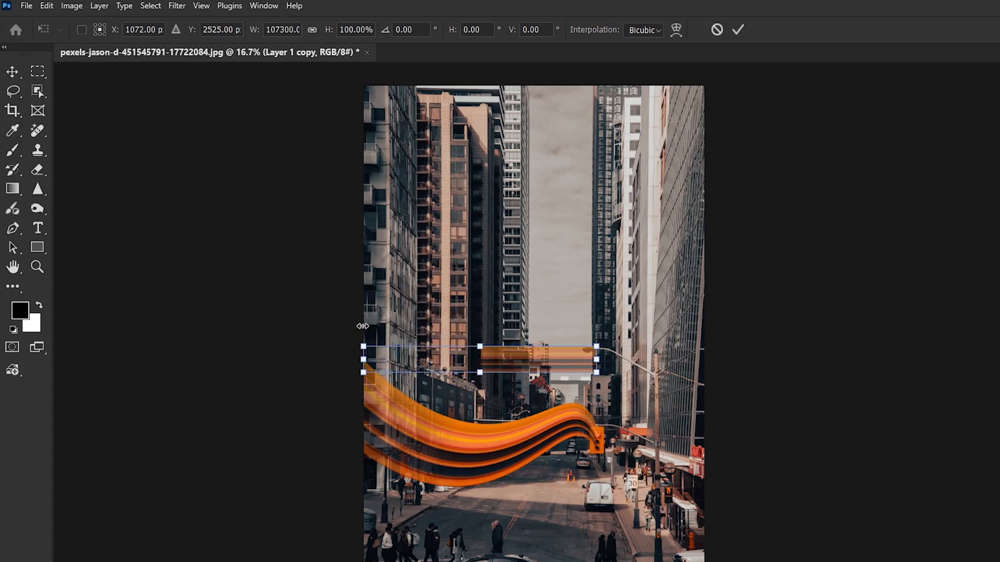
right_click(523, 363)
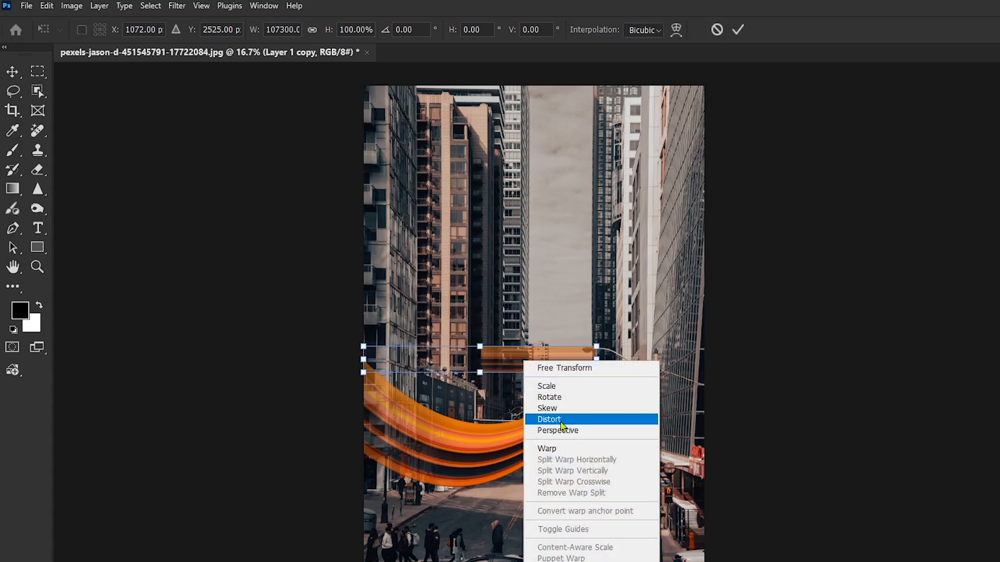
left_click(557, 369)
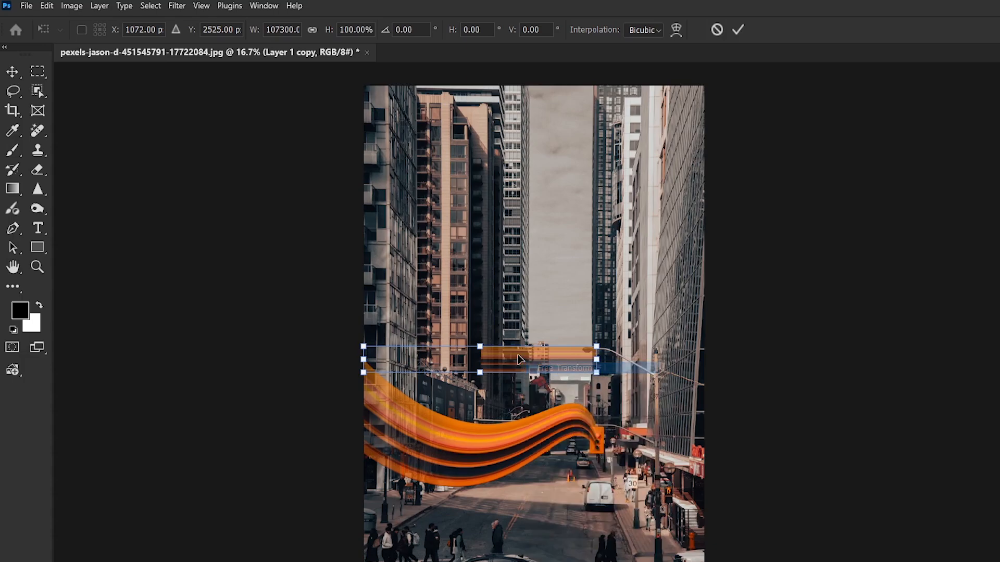
left_click_drag(518, 349, 519, 216)
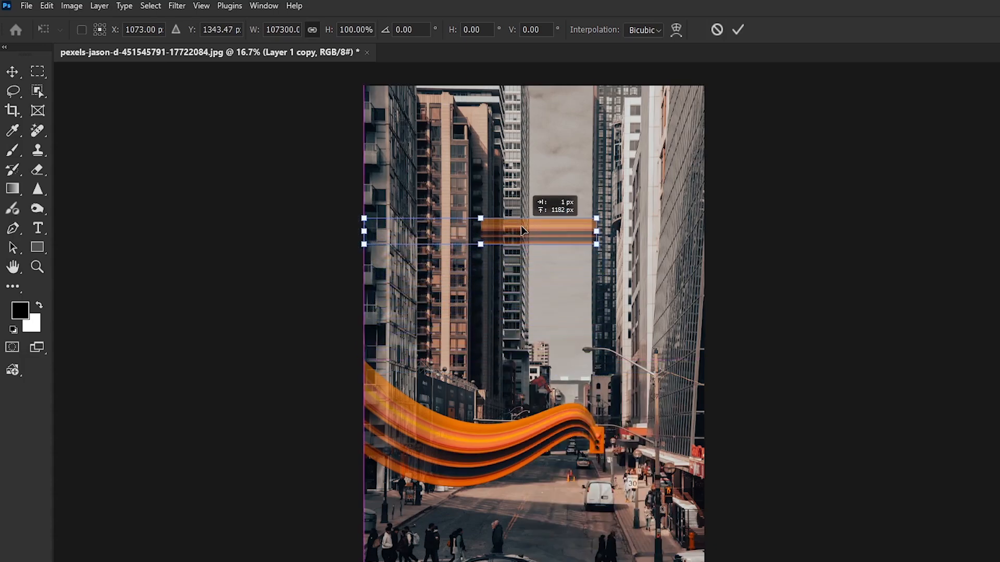
- Distort the stretched strip by lowering its lower-left corner straight down to a height of about 194%
right_click(467, 239)
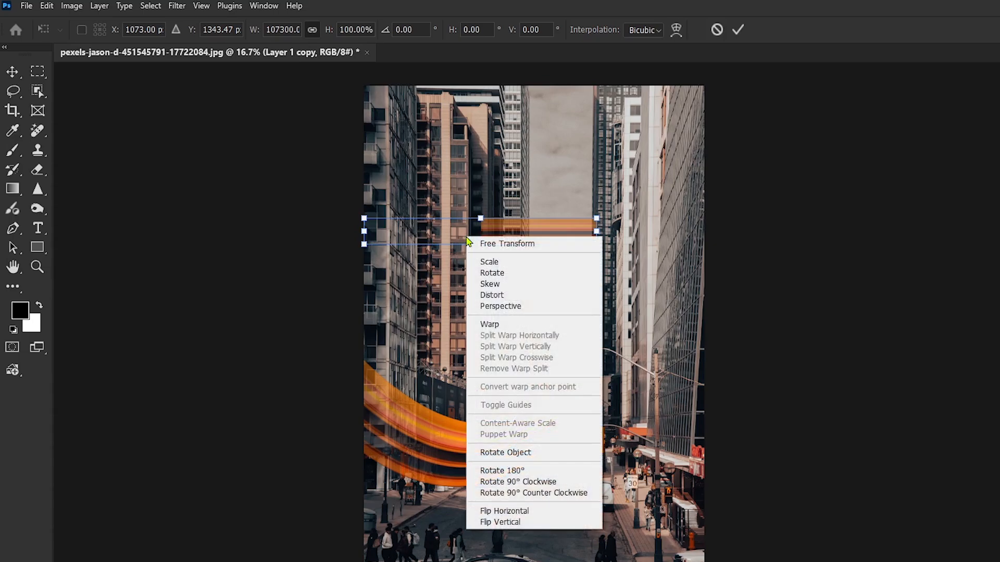
left_click(490, 295)
left_click_drag(363, 245, 364, 270)
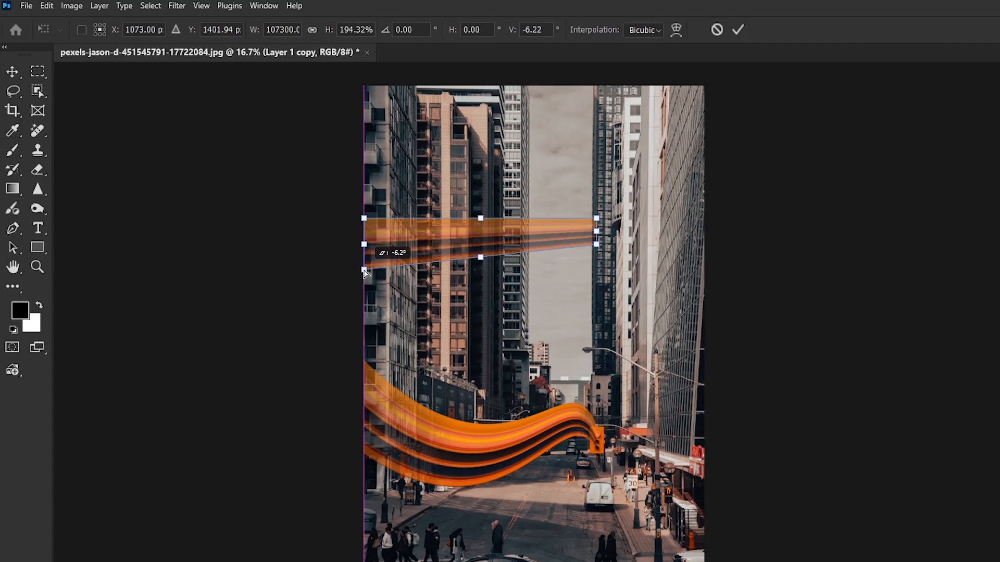
- Warp the upper strip with the Flag style at a bend of 100%, comparing a bend of -100%, and apply the transform
right_click(532, 242)
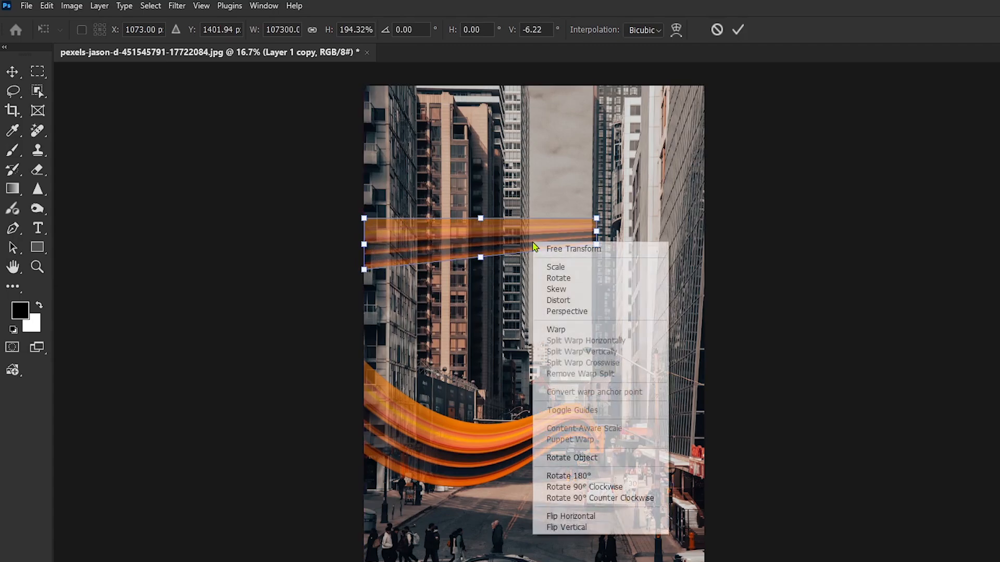
left_click(554, 330)
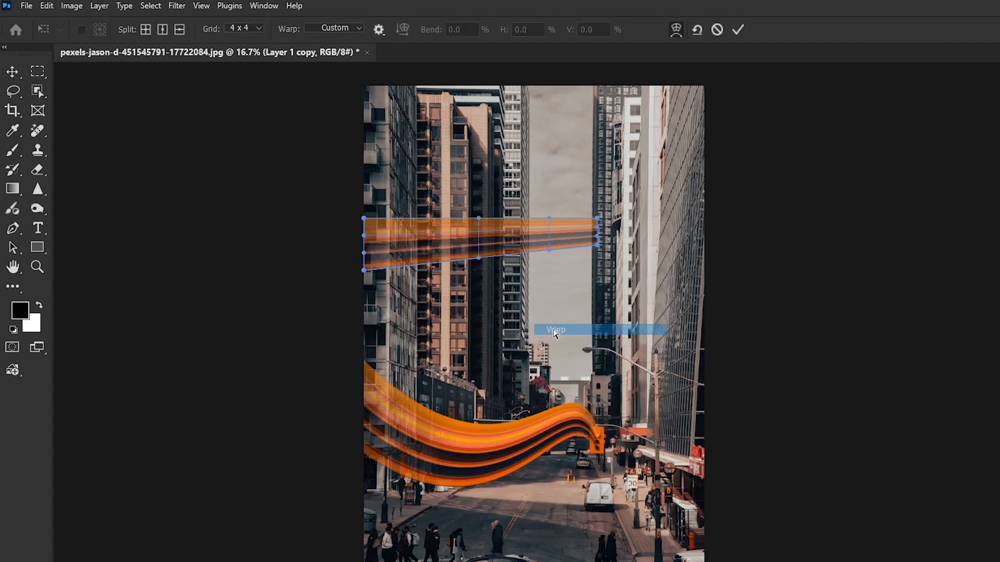
left_click(335, 29)
left_click(344, 178)
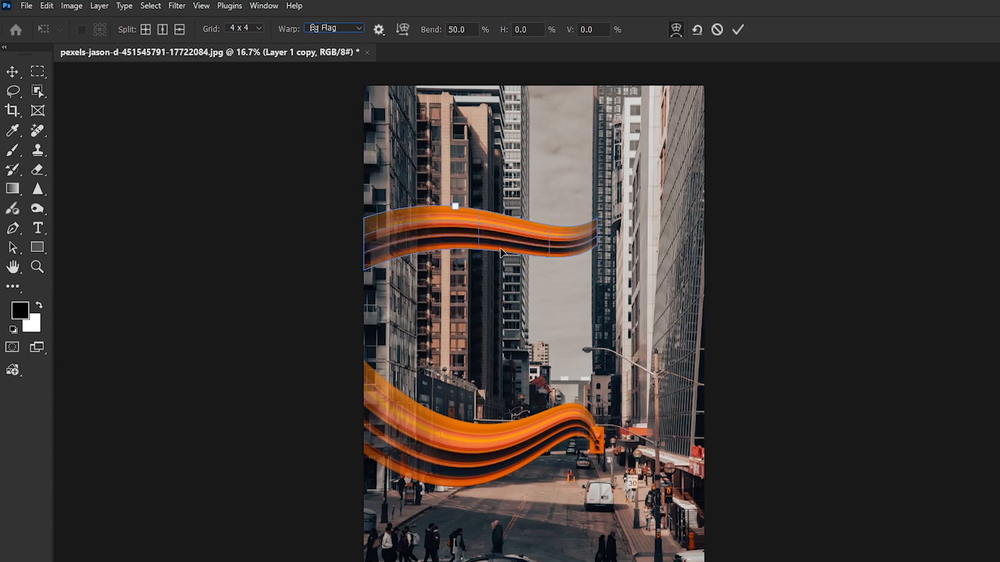
left_click_drag(460, 208, 598, 295)
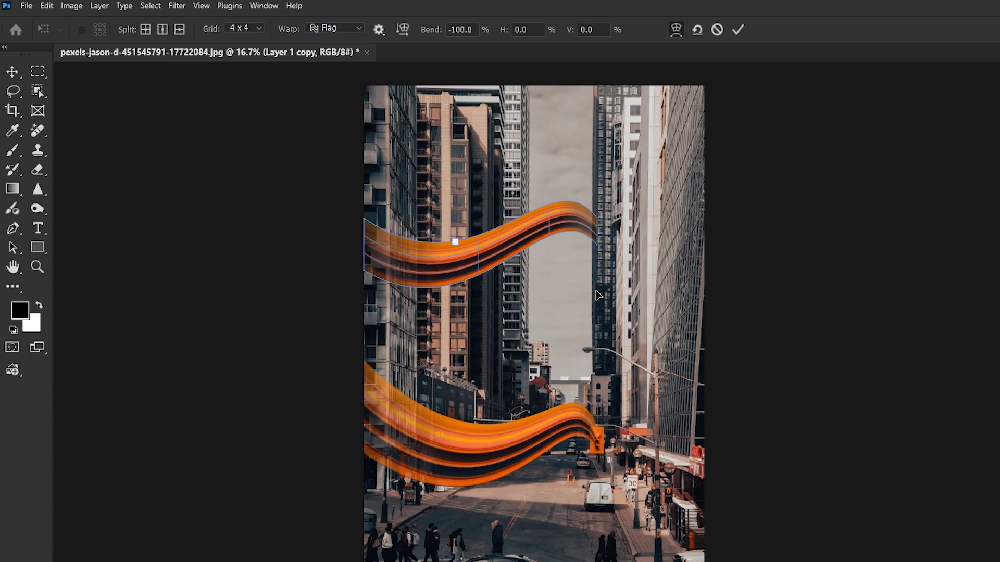
left_click_drag(539, 265, 410, 147)
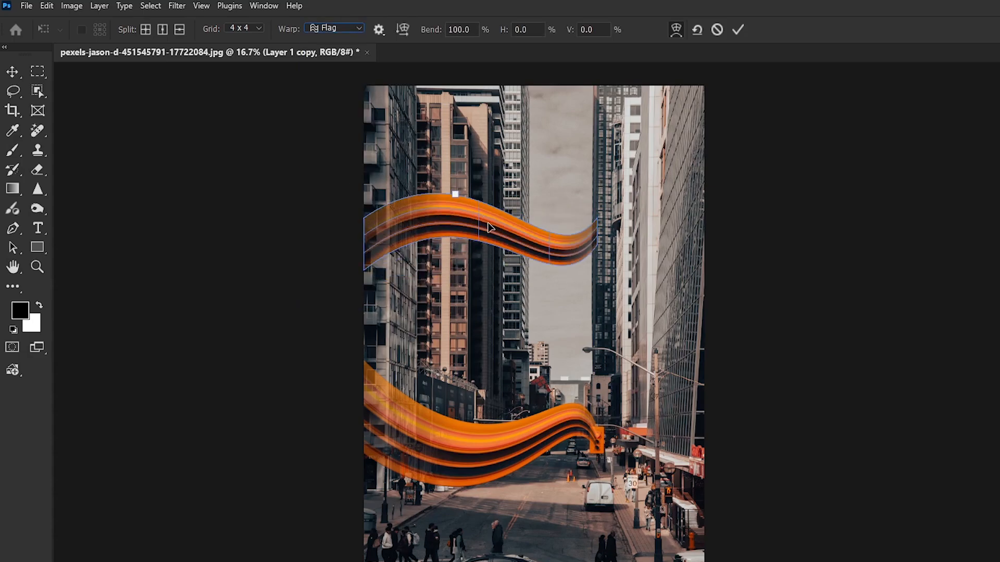
left_click(738, 30)
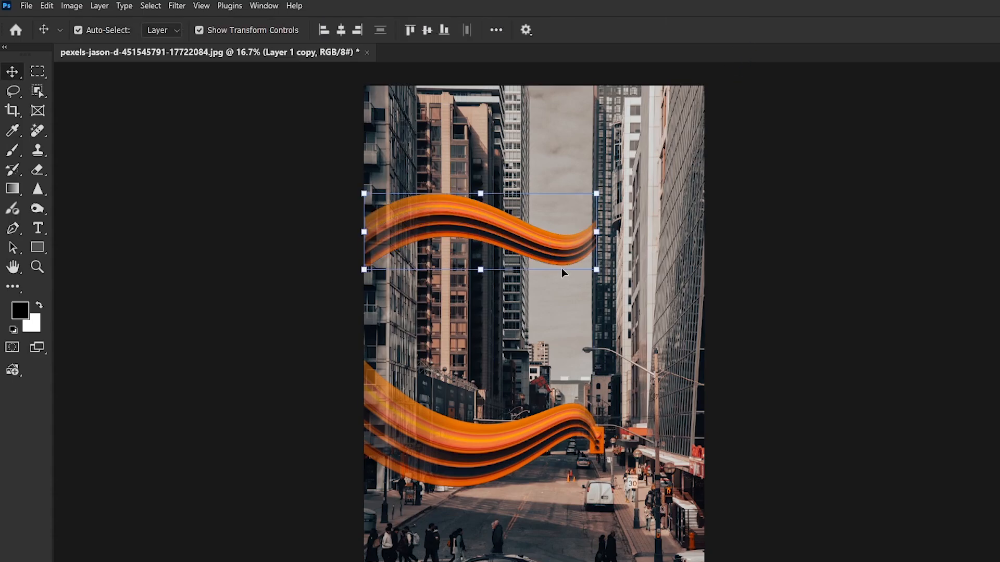
- Scale the upper ribbon to about 97.76% so its right end meets the dark tower's edge
key("z")
left_click(498, 228)
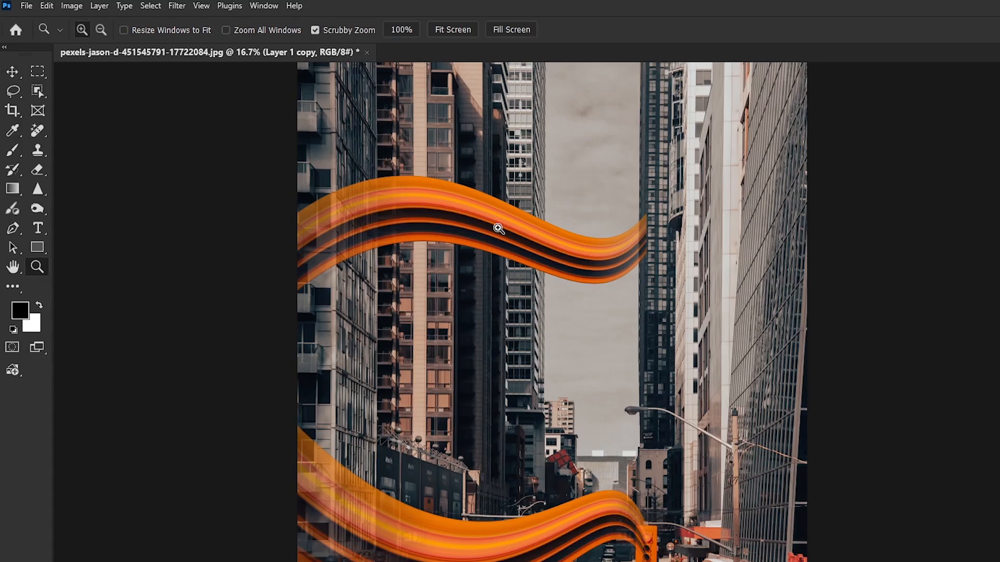
key("v")
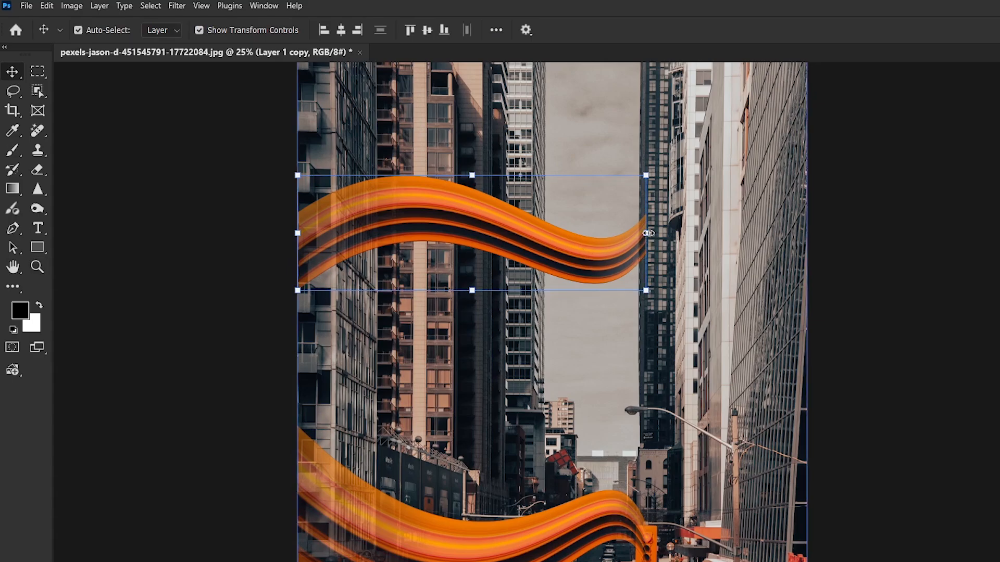
left_click_drag(648, 233, 640, 232)
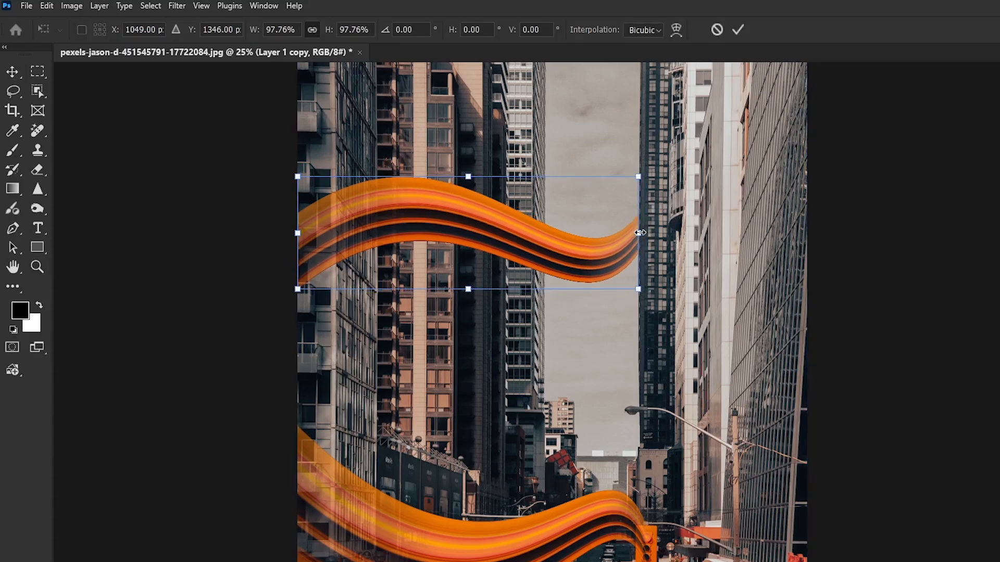
- Warp the upper ribbon on a 4 x 4 grid by pulling its lower-left corner downward, and apply the transform
right_click(320, 255)
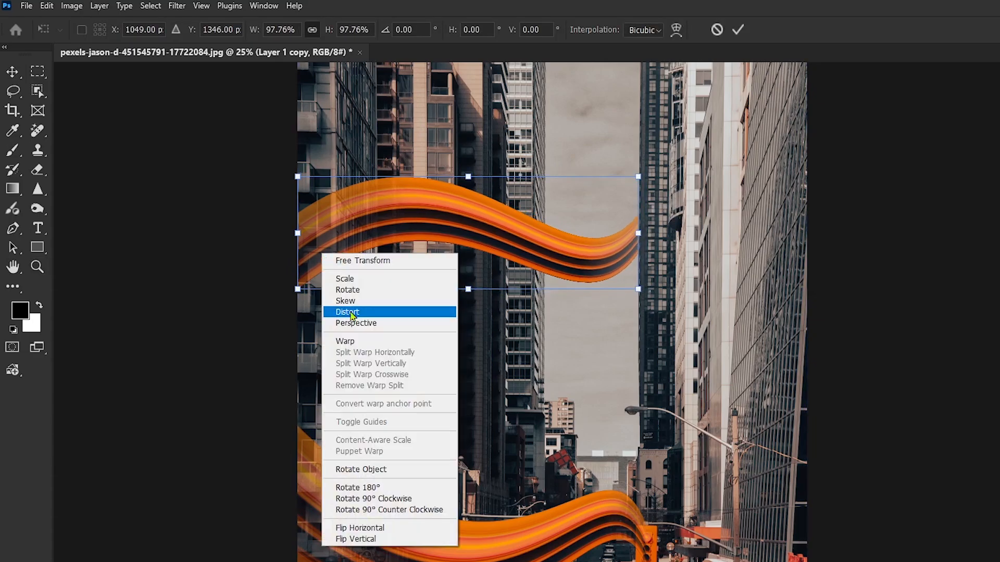
left_click(356, 341)
left_click(298, 290)
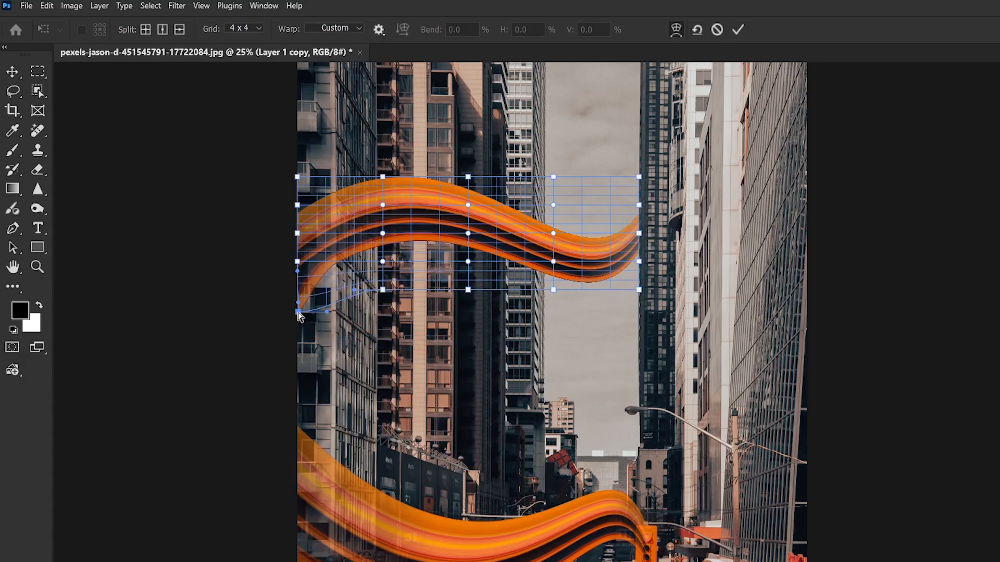
left_click(258, 30)
left_click(254, 41)
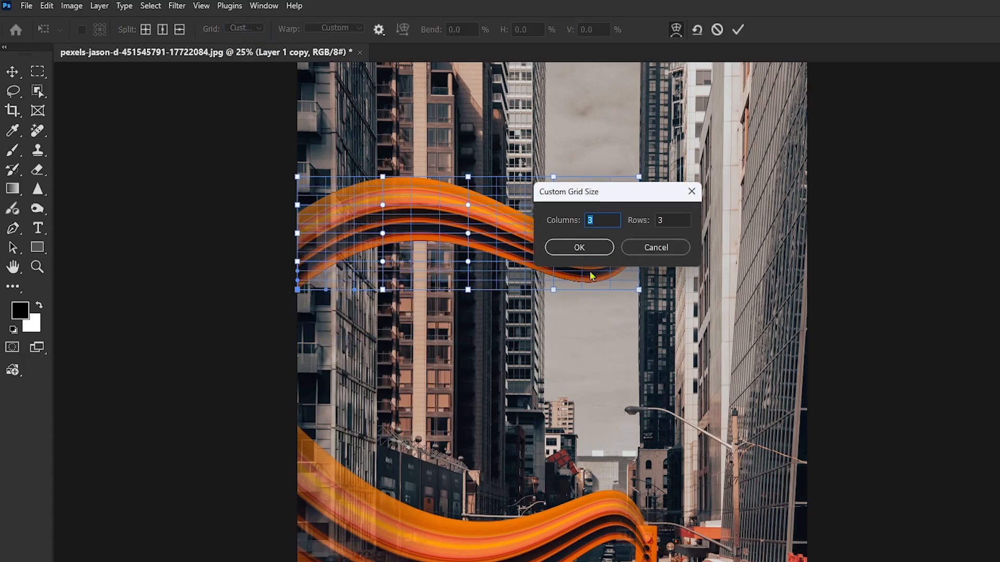
left_click(654, 248)
left_click(244, 28)
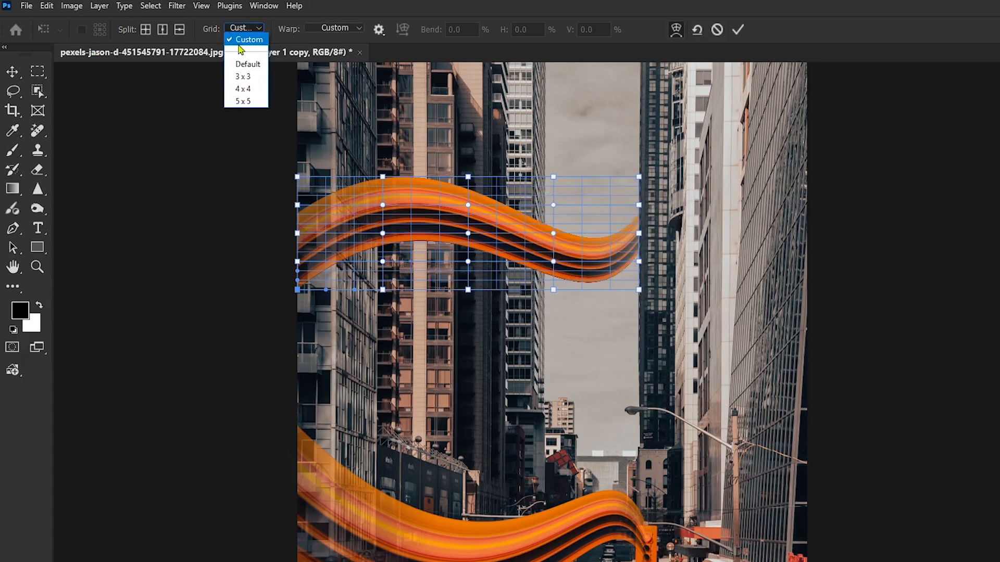
left_click(243, 88)
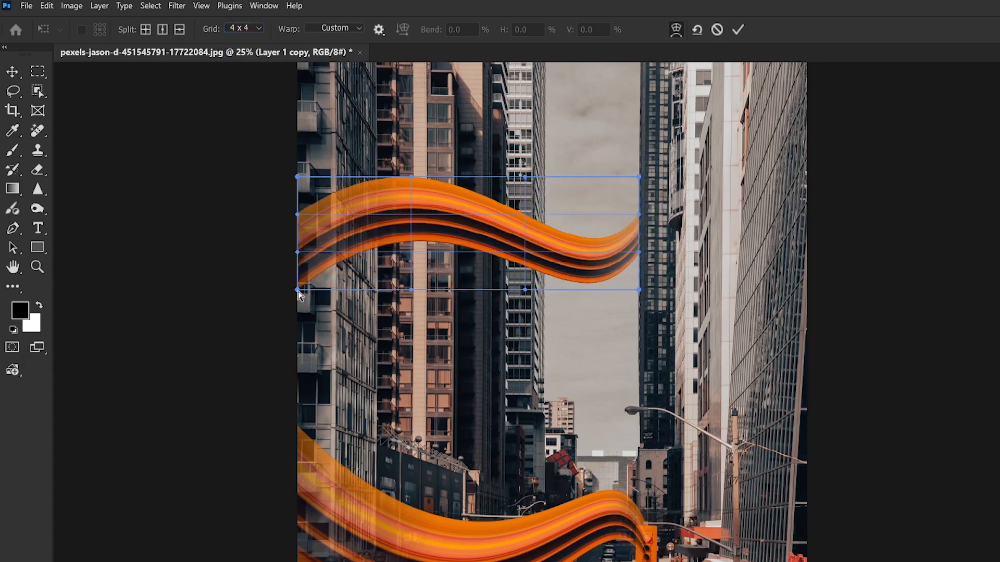
left_click_drag(297, 290, 297, 316)
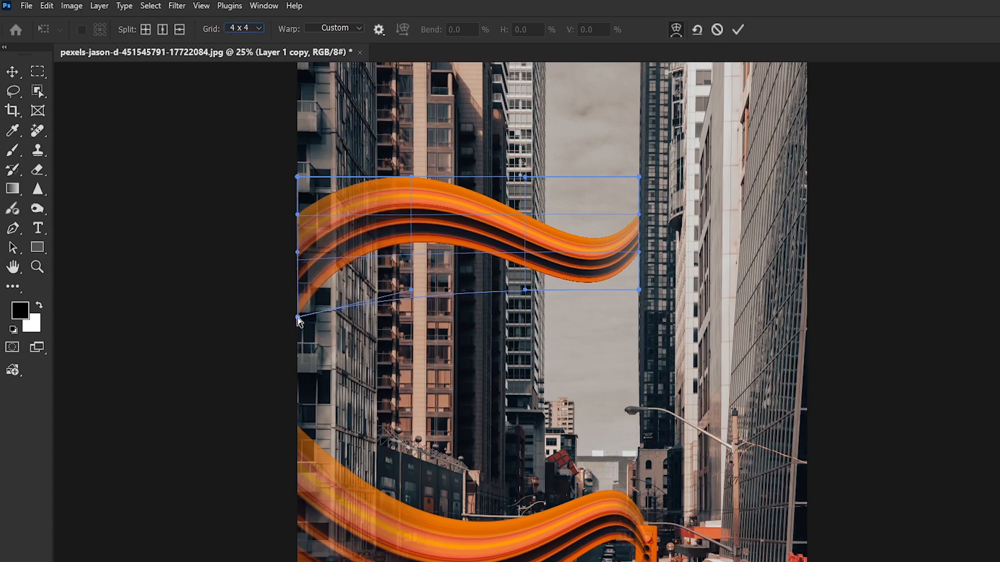
left_click(738, 30)
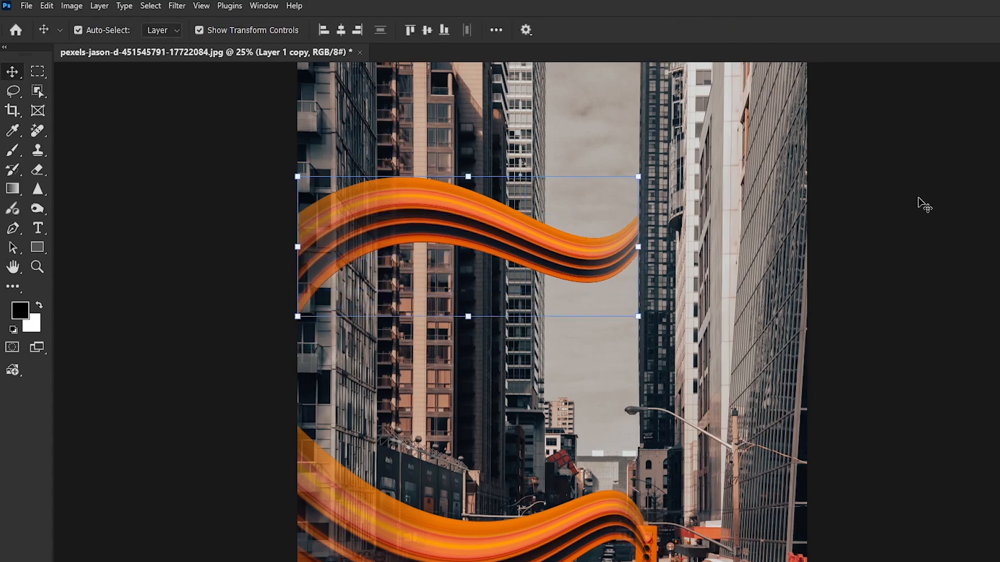
left_click(924, 206)
- Scale the Layer 1 copy 2 strip in both directions to span the full width of the photo, about 156700%
scroll(924, 206, "up", 3)
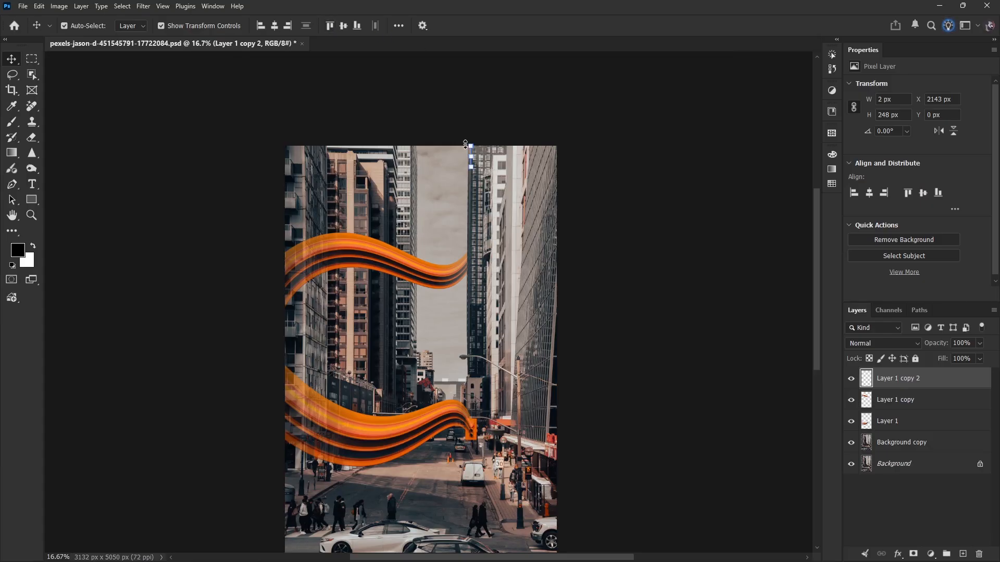
left_click(46, 6)
left_click(62, 255)
left_click_drag(471, 156, 286, 156)
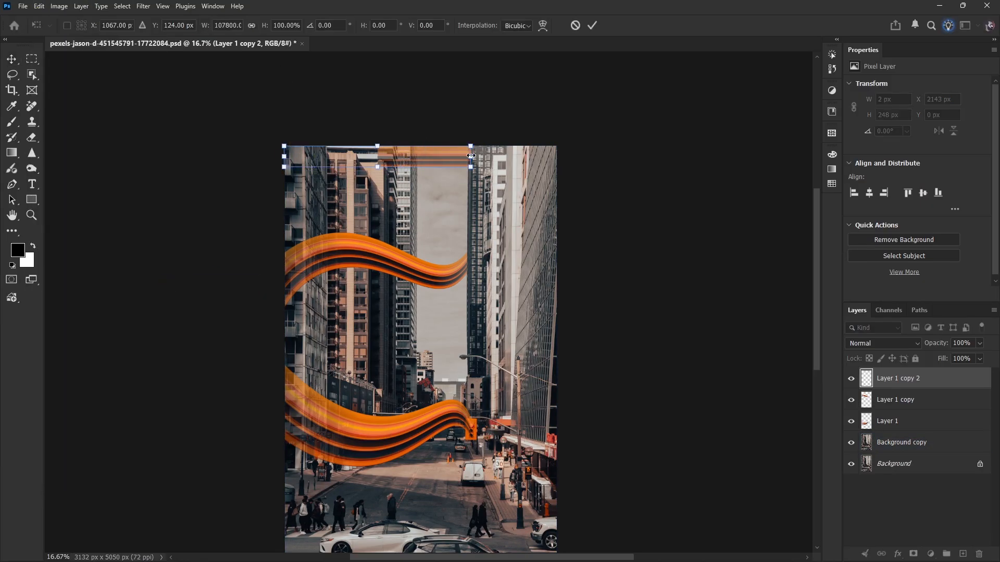
left_click_drag(475, 156, 556, 163)
- Distort the Layer 1 copy 2 strip by lowering its lower-left corner and sliding its right end down, to a height of about 233%
right_click(552, 159)
left_click(568, 204)
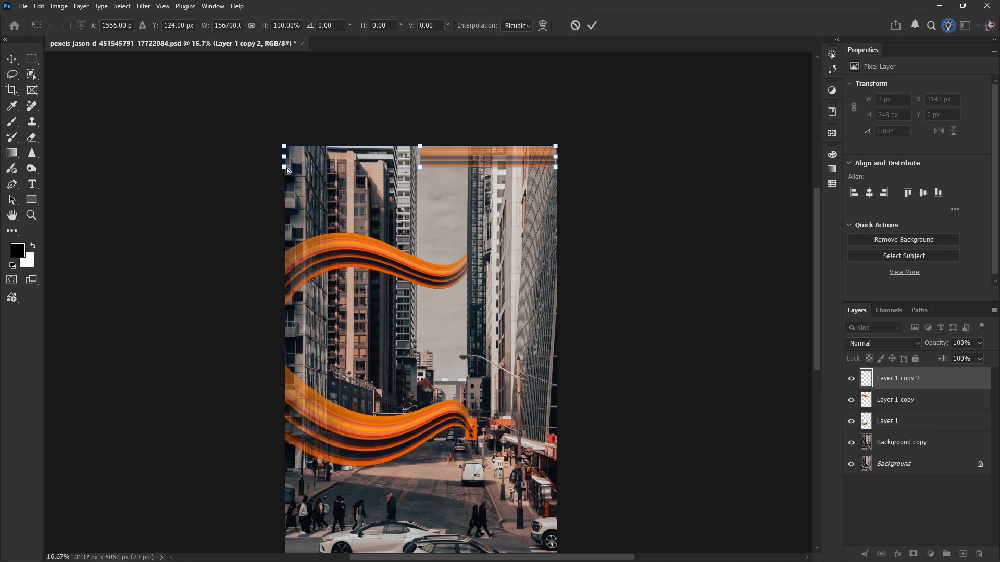
left_click_drag(284, 167, 284, 196)
left_click_drag(556, 157, 556, 263)
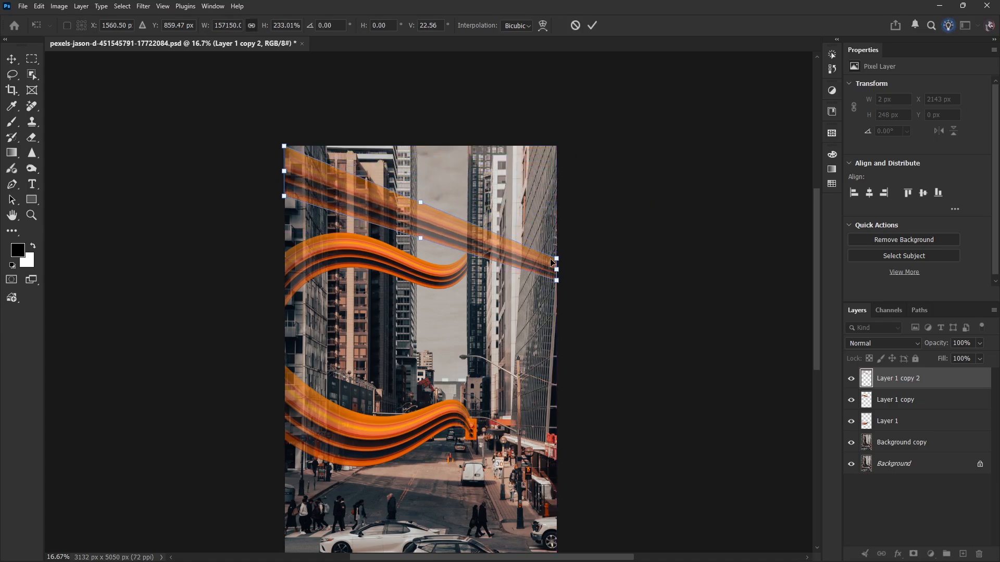
- Try the Wave warp style on the diagonal Layer 1 copy 2 strip
right_click(509, 258)
left_click(526, 333)
left_click(268, 25)
left_click(266, 151)
left_click(268, 23)
left_click(270, 36)
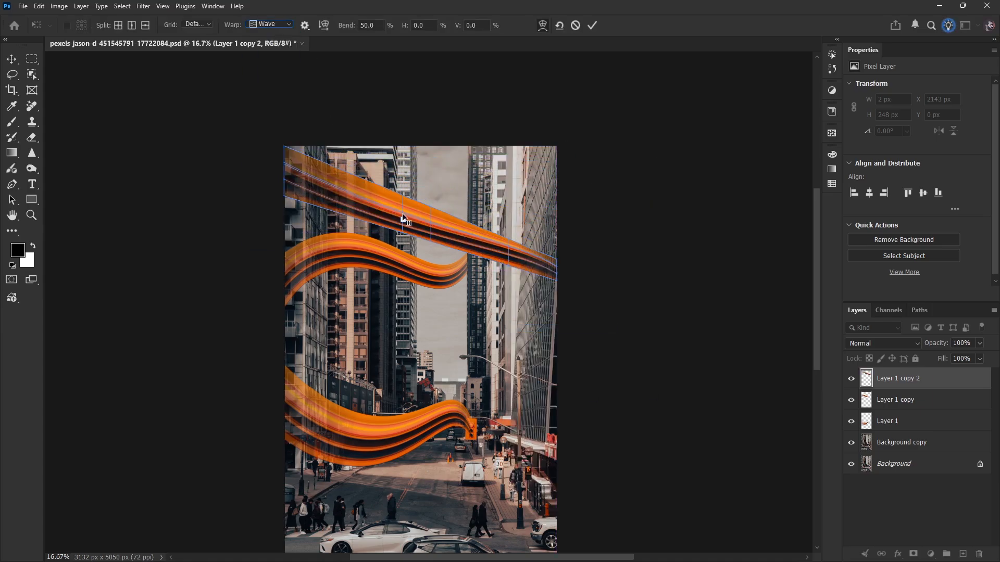
- Warp the diagonal Layer 1 copy 2 strip with the Flag style at a bend of 100% and apply the transform
right_click(393, 216)
left_click(412, 287)
left_click(269, 24)
left_click(268, 143)
left_click_drag(404, 185, 671, 162)
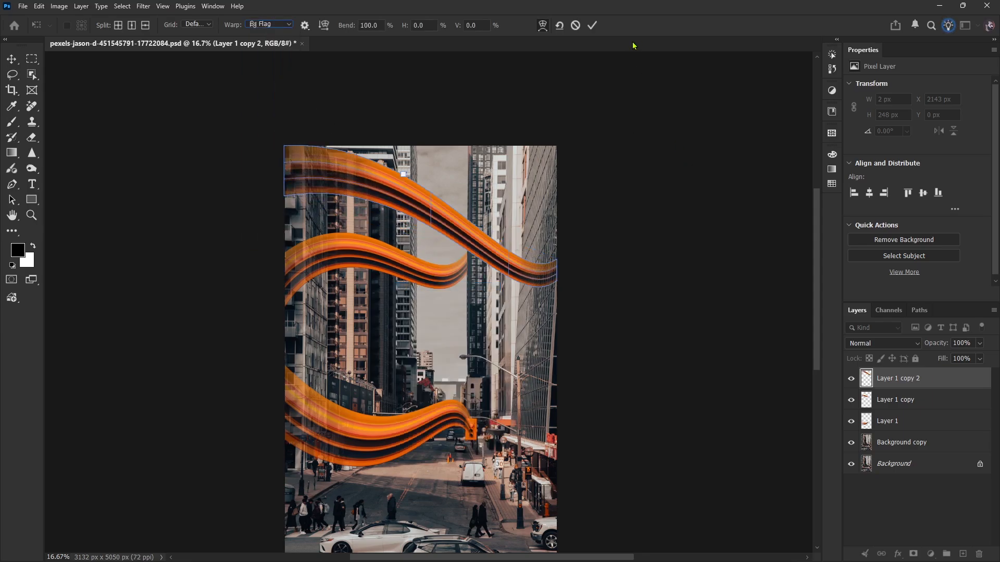
left_click(592, 25)
- Narrow and rotate the Layer 1 copy 2 ribbon to about 1365 x 1977 px at the photo's upper-right corner, and apply the transform
key("ctrl+t")
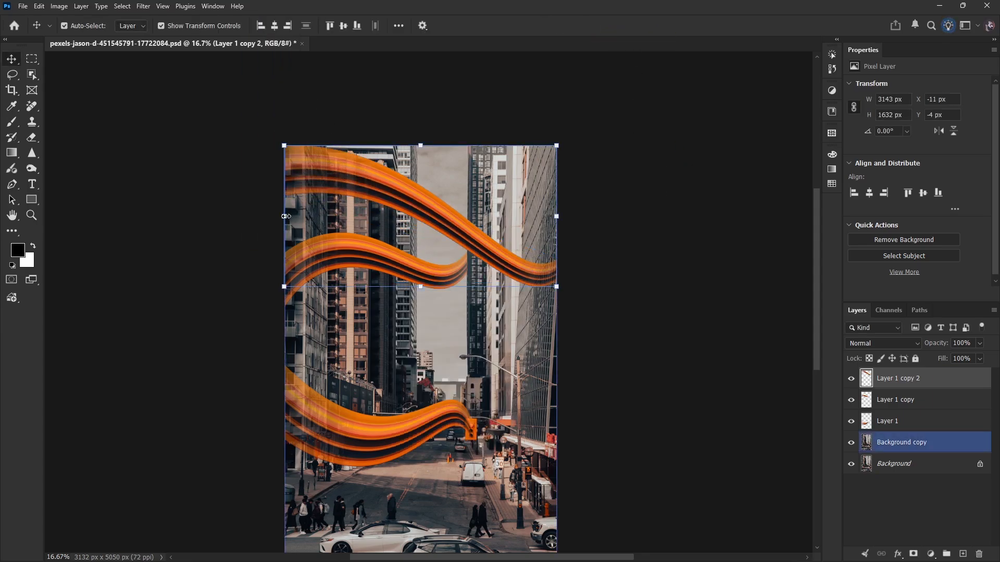
left_click_drag(284, 182, 416, 182)
left_click_drag(411, 182, 424, 163)
left_click_drag(482, 195, 499, 162)
left_click_drag(569, 203, 575, 204)
left_click_drag(609, 137, 614, 141)
key("Return")
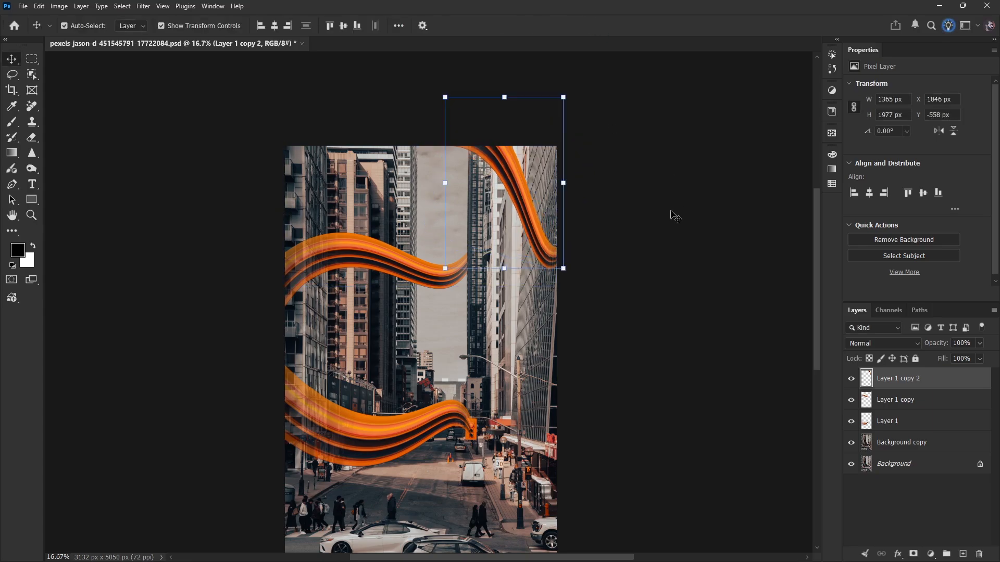
- Move the Layer 1 copy 2 ribbon down to about X 1924 px, Y -48 px
left_click(660, 226)
scroll(661, 225, "down", 1)
scroll(660, 225, "down", 2)
left_click_drag(521, 144, 516, 186)
scroll(516, 186, "up", 3)
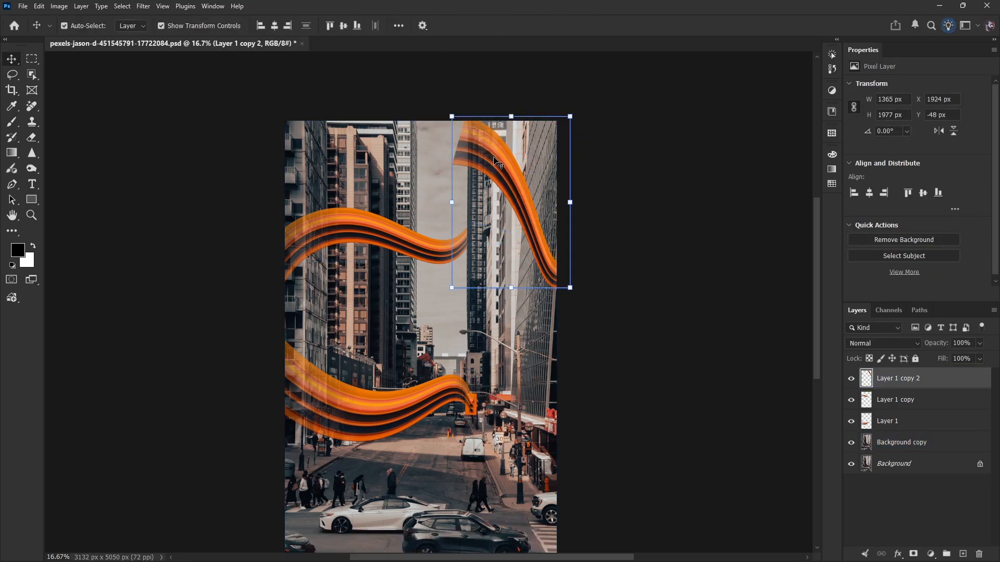
- Skew the Layer 1 copy 2 ribbon so its left edge extends up and outward beyond the photo's top, and apply the transform
key("ctrl+t")
right_click(493, 157)
left_click(511, 204)
left_click_drag(451, 202, 415, 159)
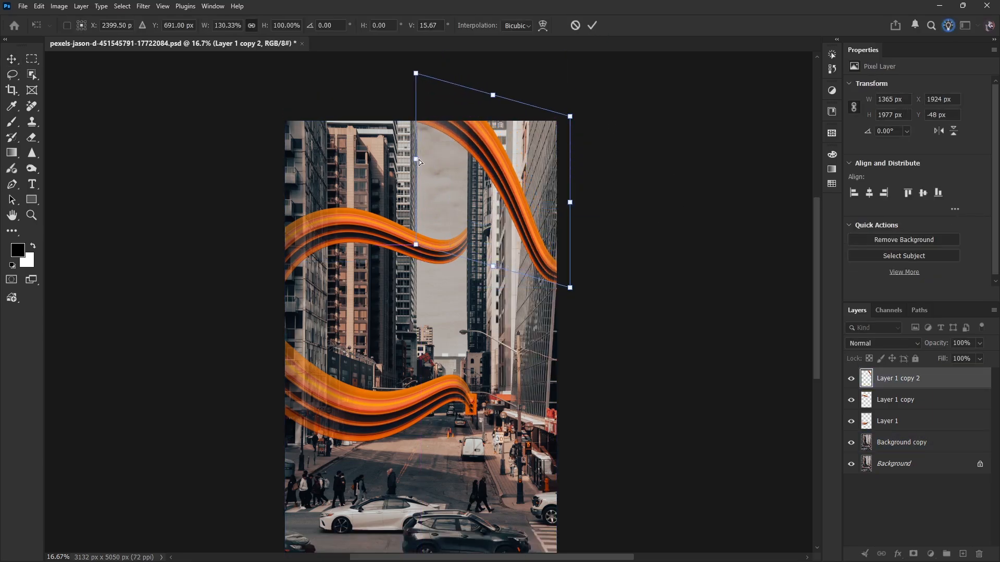
left_click_drag(570, 288, 565, 244)
key("Return")
- Refit the Layer 1 copy 2 ribbon to about 1733 x 2282 px at X 1574 px, Y -497 px, and save the document
left_click(659, 104)
left_click(552, 263)
key("ctrl+t")
left_click_drag(530, 208, 511, 170)
key("Escape")
left_click(526, 172)
left_click_drag(578, 76, 582, 76)
left_click(591, 25)
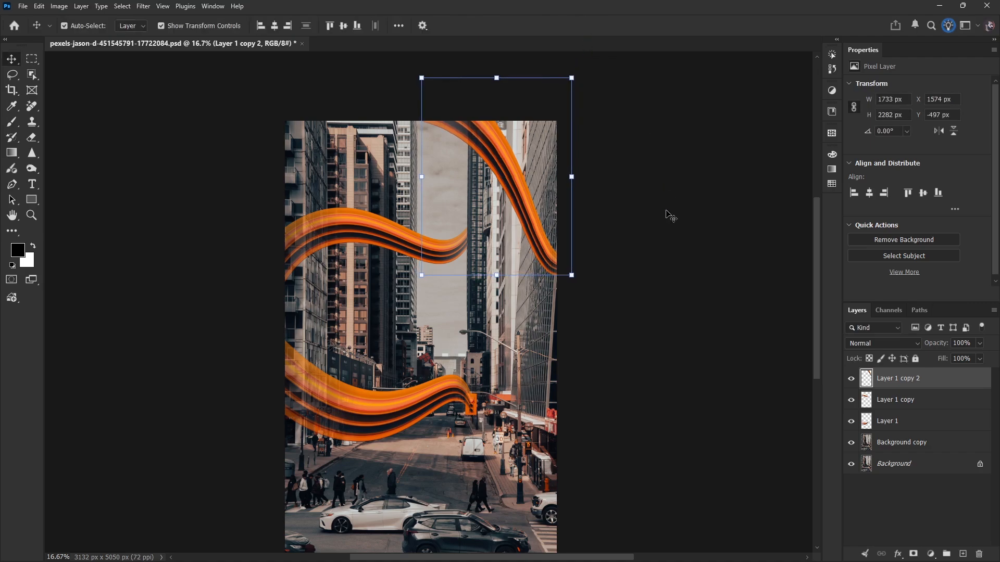
key("ctrl+s")
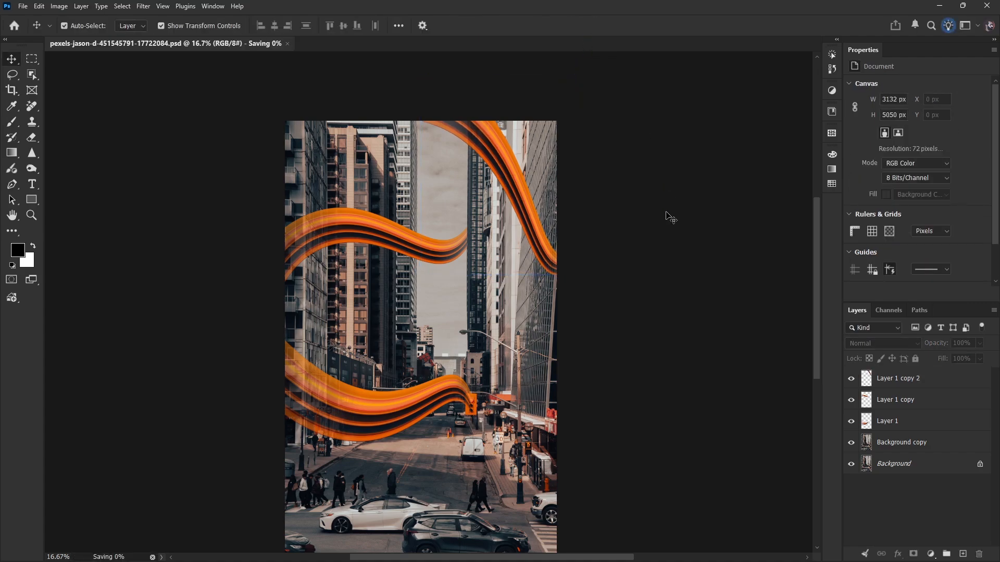
scroll(671, 218, "down", 1)
scroll(671, 218, "down", 1)
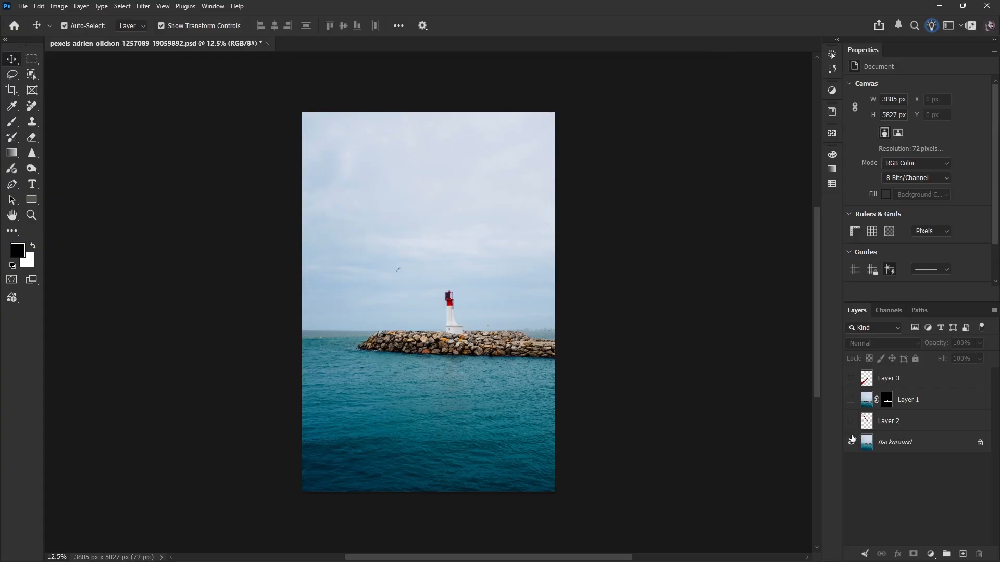
- Reveal Layer 2, Layer 1 and Layer 3 over the sea lighthouse photo, and compare the composite with the Background alone
left_click(848, 399)
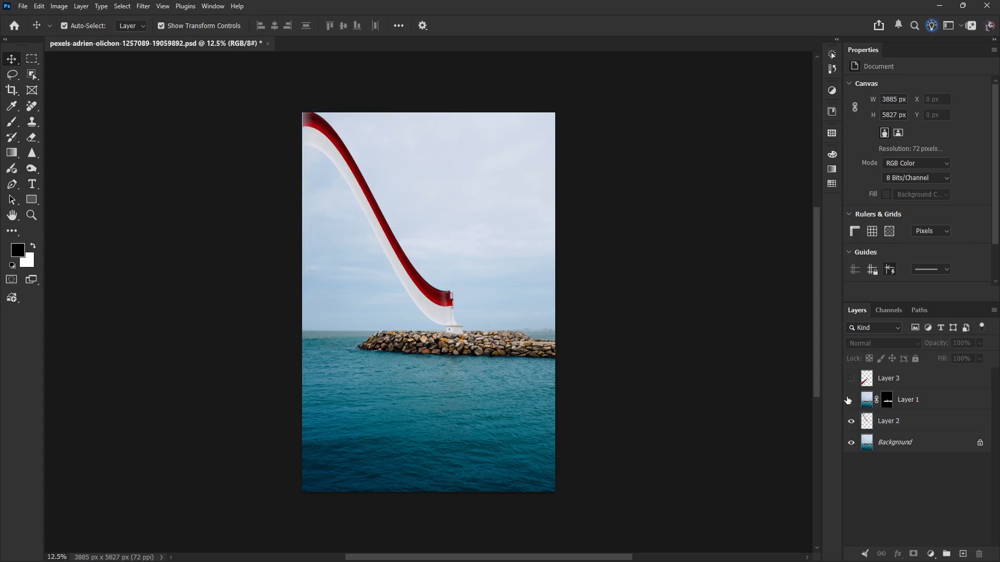
left_click(851, 402)
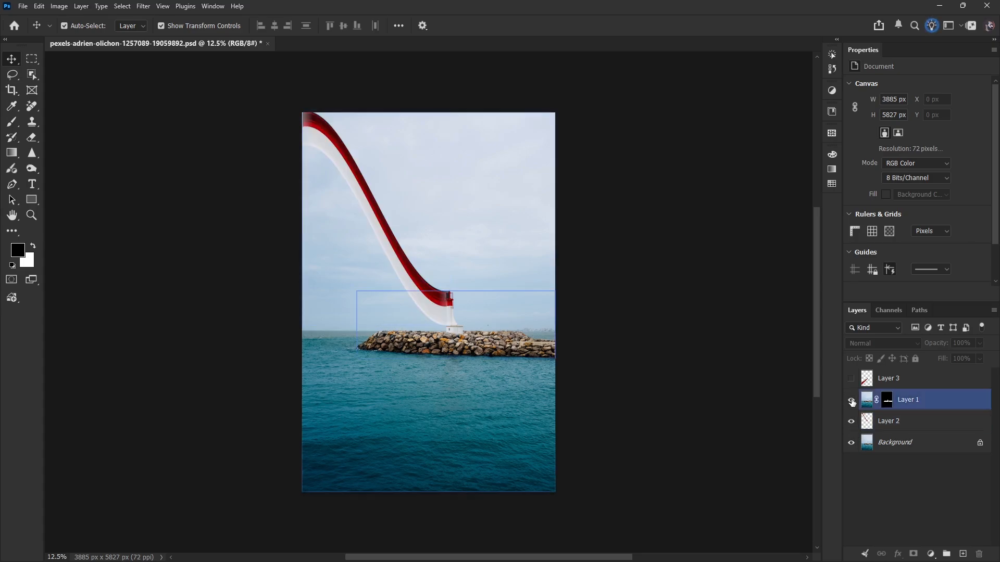
left_click(850, 379)
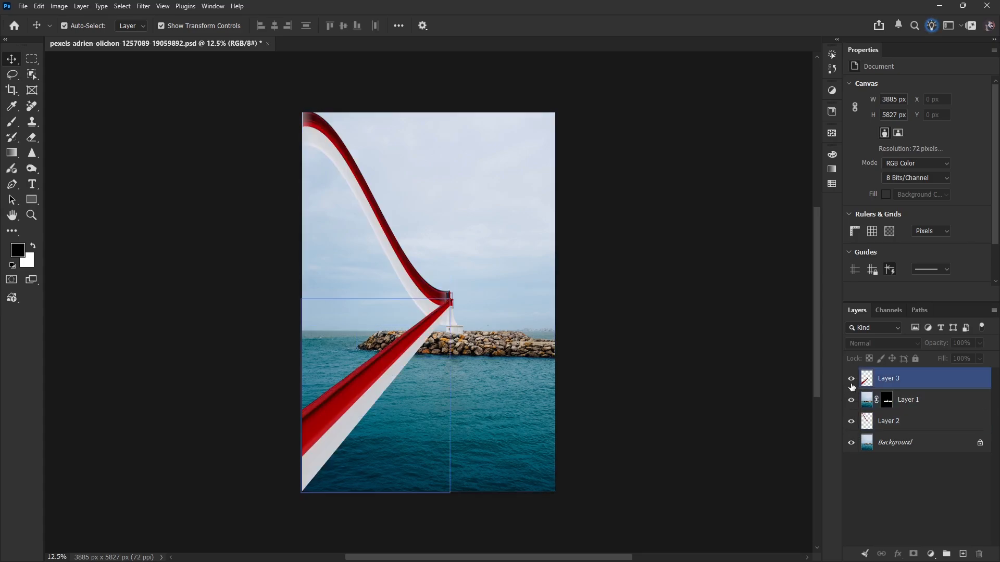
left_click(850, 448, "alt")
left_click(850, 447, "alt")
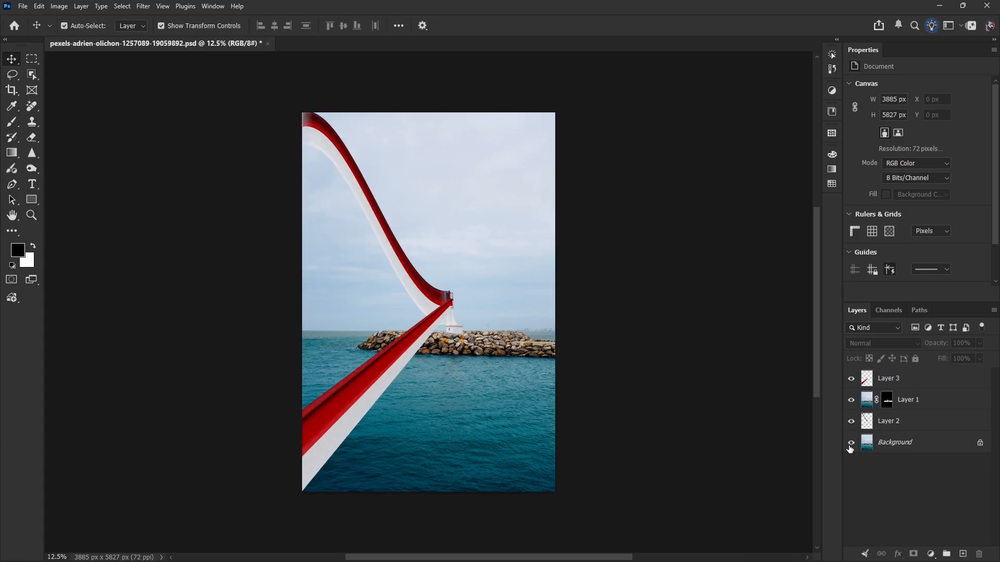
left_click(850, 448, "alt")
left_click(850, 448, "alt")
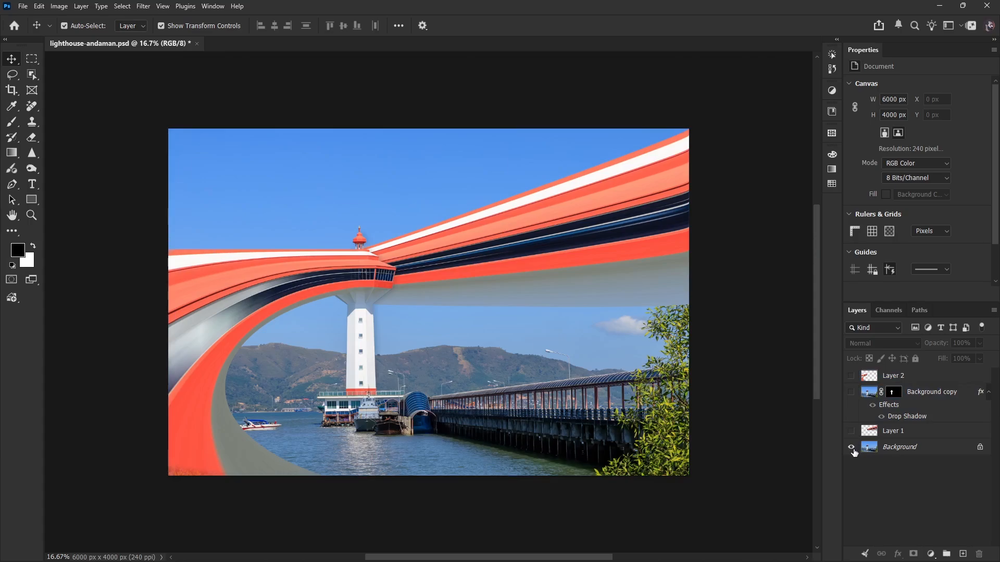
- Compare the lighthouse-andaman.psd composite with its original photo, leaving only the Background visible
left_click(852, 448, "alt")
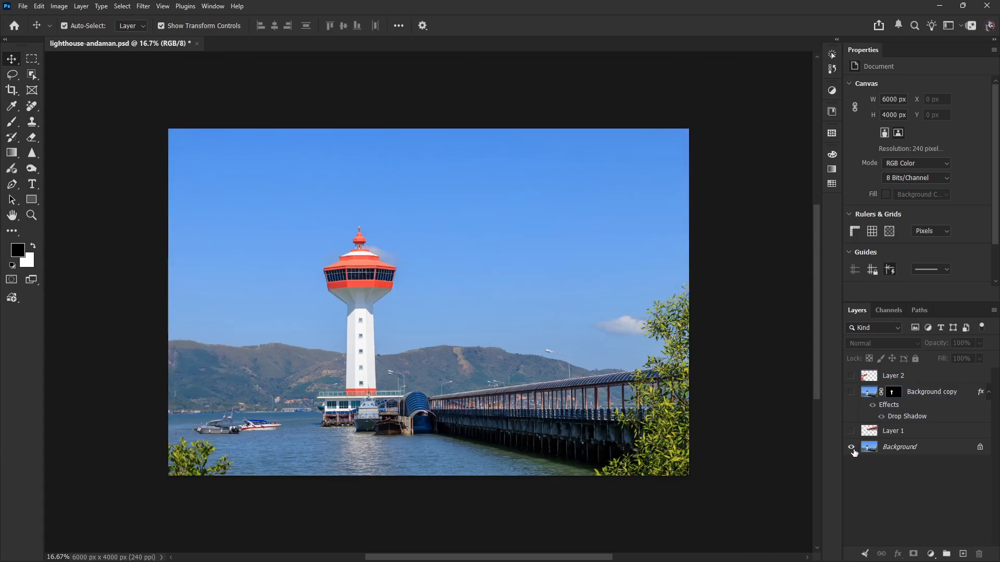
left_click(852, 449, "alt")
left_click(852, 449, "alt")
- Reveal Layer 1, Background copy and Layer 2 one by one in lighthouse-andaman.psd, and compare the result with the Background alone
left_click(851, 432)
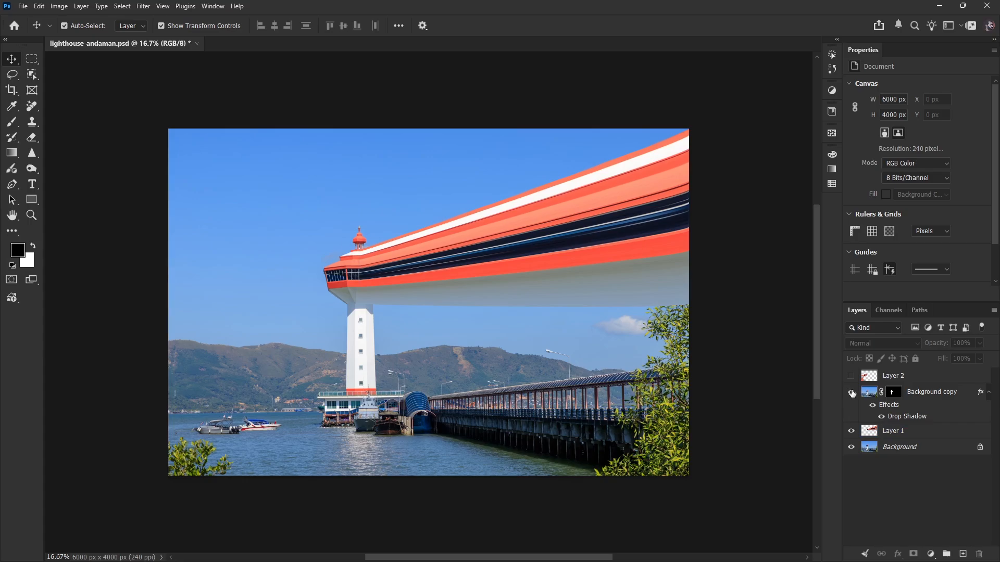
left_click(851, 393)
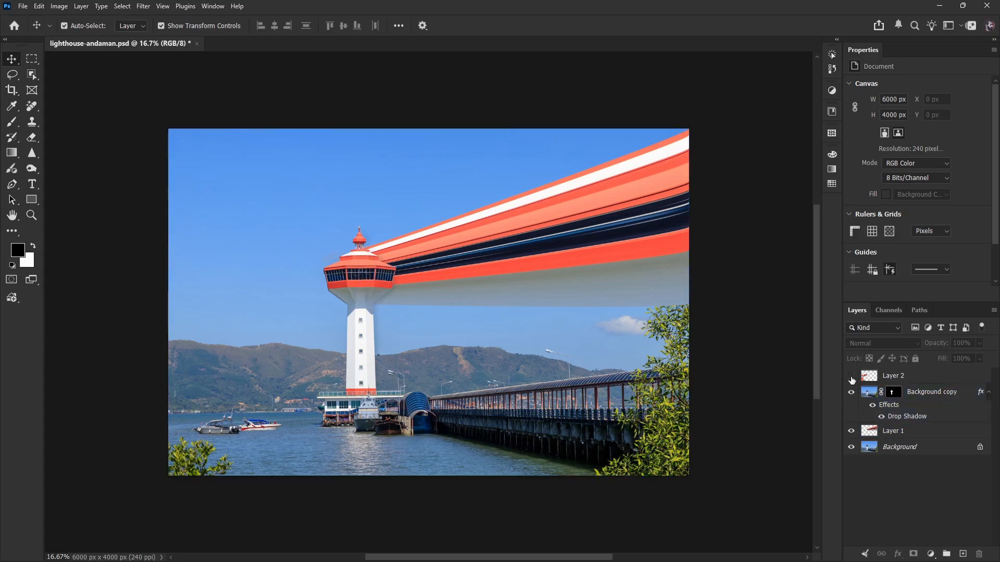
left_click(851, 376)
left_click(849, 449, "alt")
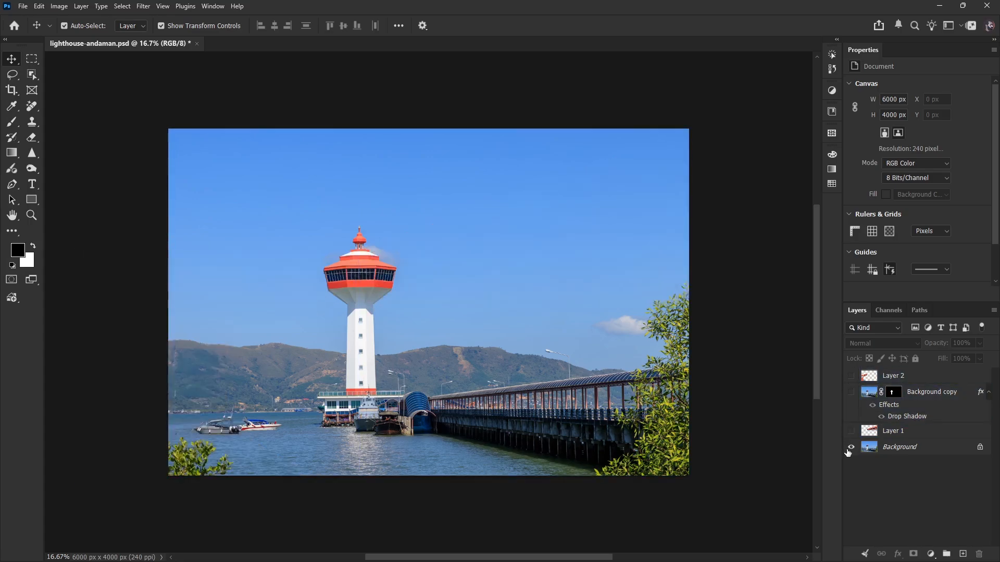
left_click(849, 448, "alt")
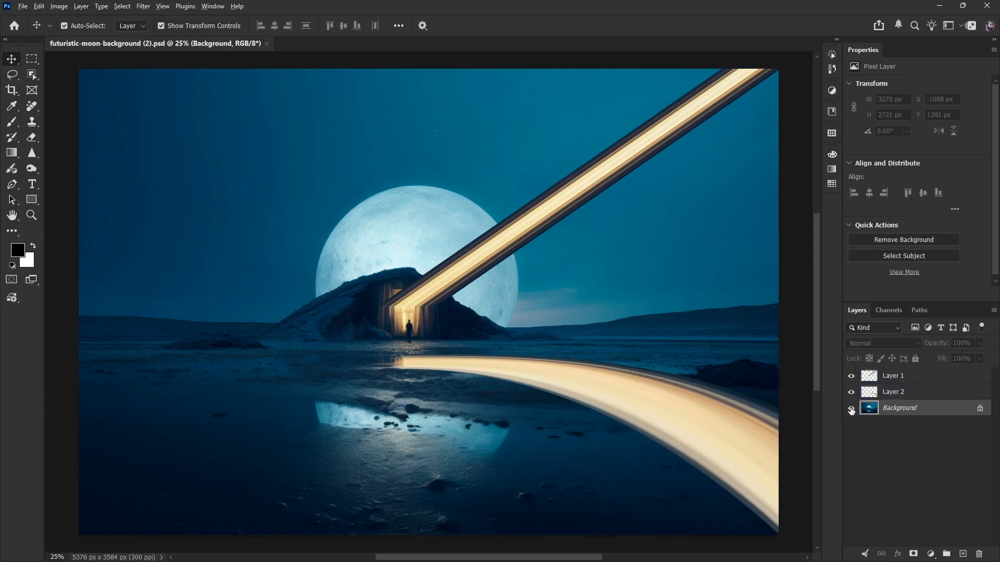
- Hide and reveal the Layer 1 and Layer 2 light ribbons in the moon scene, and compare the composite with the Background alone
left_click(851, 409, "alt")
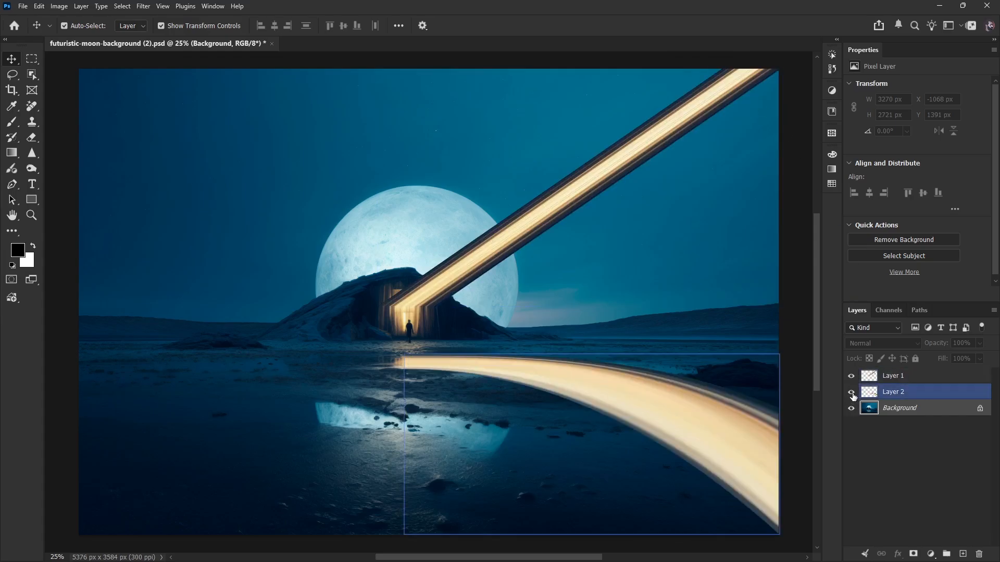
left_click(852, 393)
left_click(851, 378)
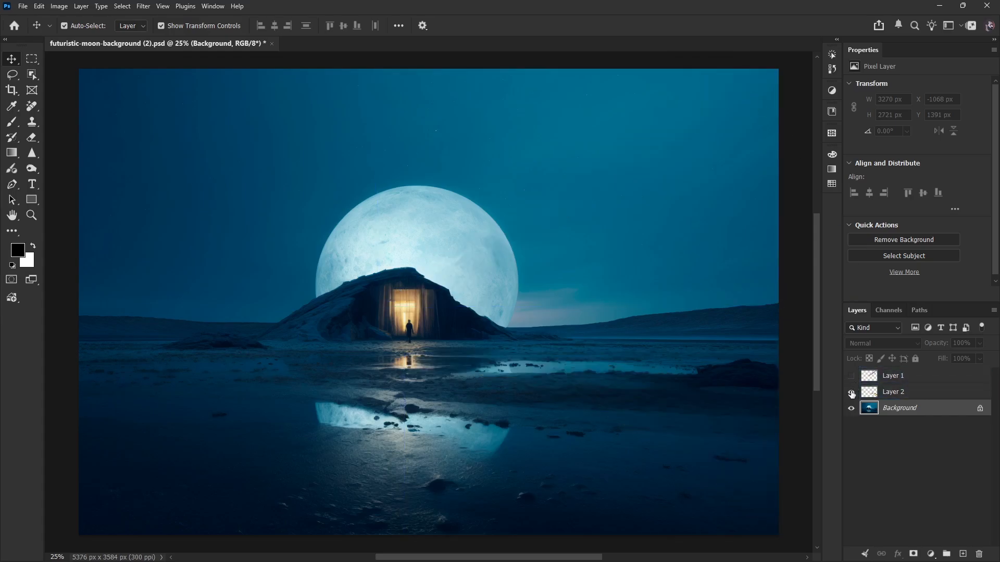
left_click(851, 393)
left_click(851, 376)
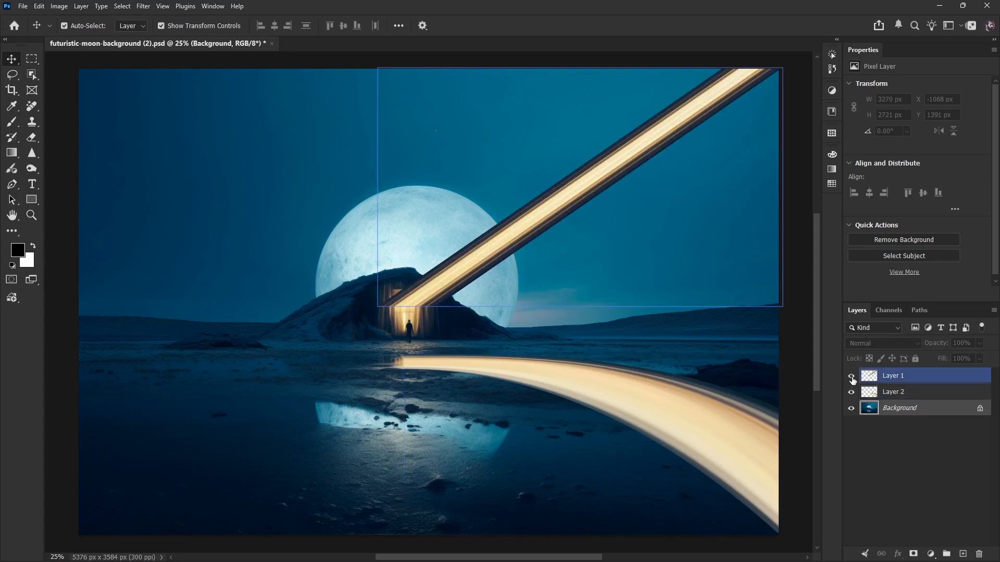
left_click(851, 409, "alt")
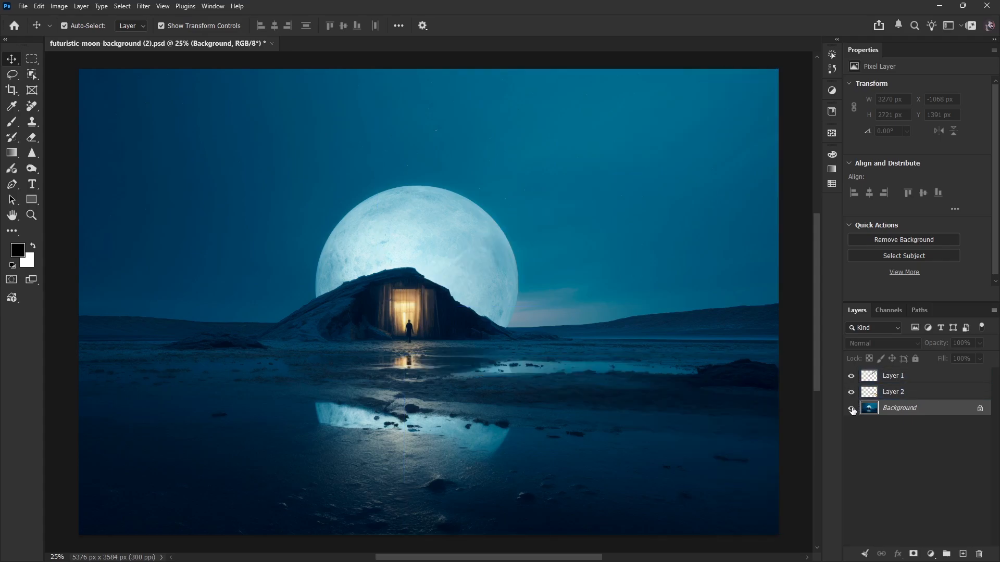
left_click(851, 409, "alt")
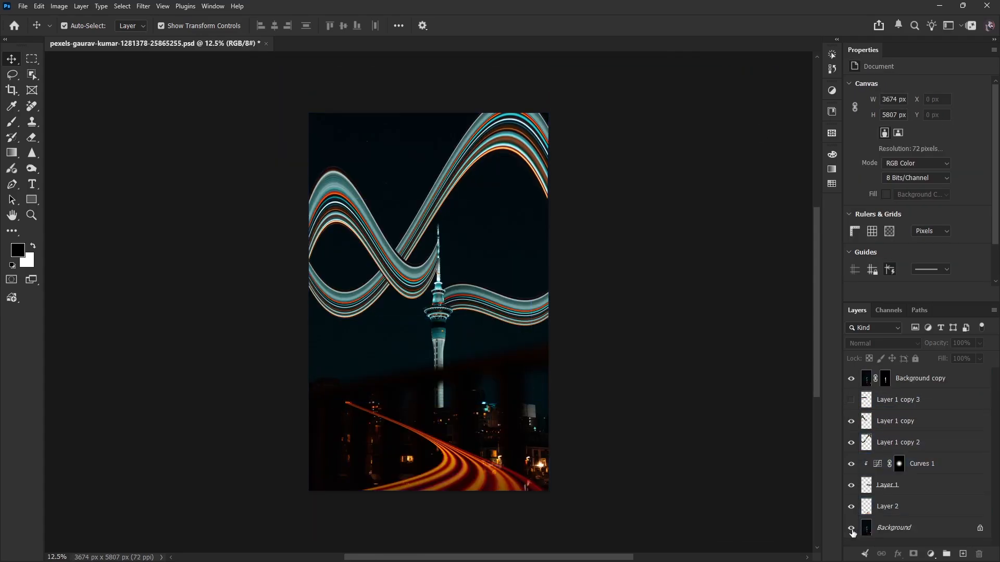
- Compare the night tower composite with its original photo, leaving only the Background visible
left_click(851, 528, "alt")
left_click(851, 528, "alt")
left_click(852, 529, "alt")
- Reveal Layer 2, Layer 1, Curves 1, Layer 1 copy 2, Layer 1 copy and Background copy one by one over the night tower photo
left_click(851, 507)
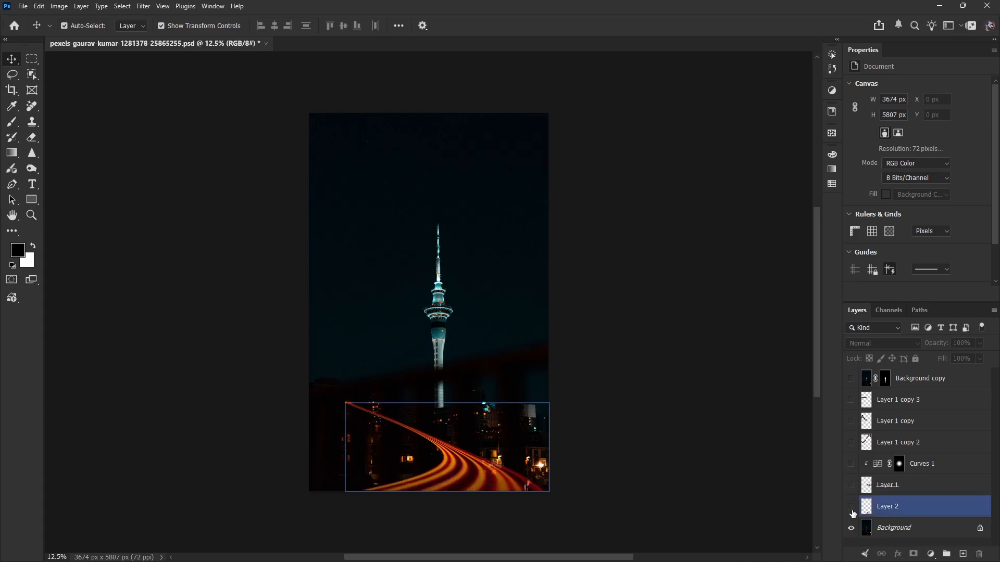
left_click(850, 485)
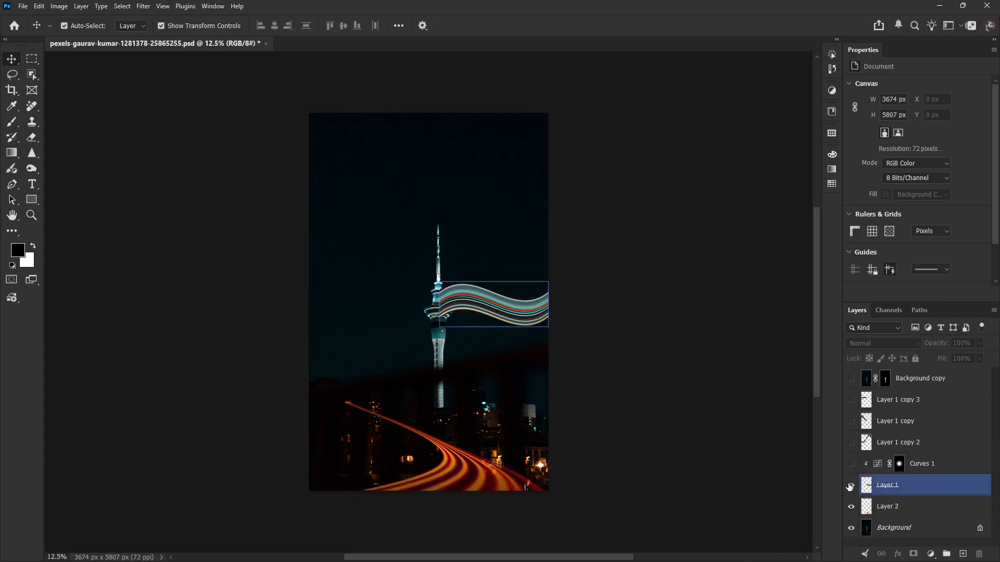
left_click(851, 464)
left_click(850, 443)
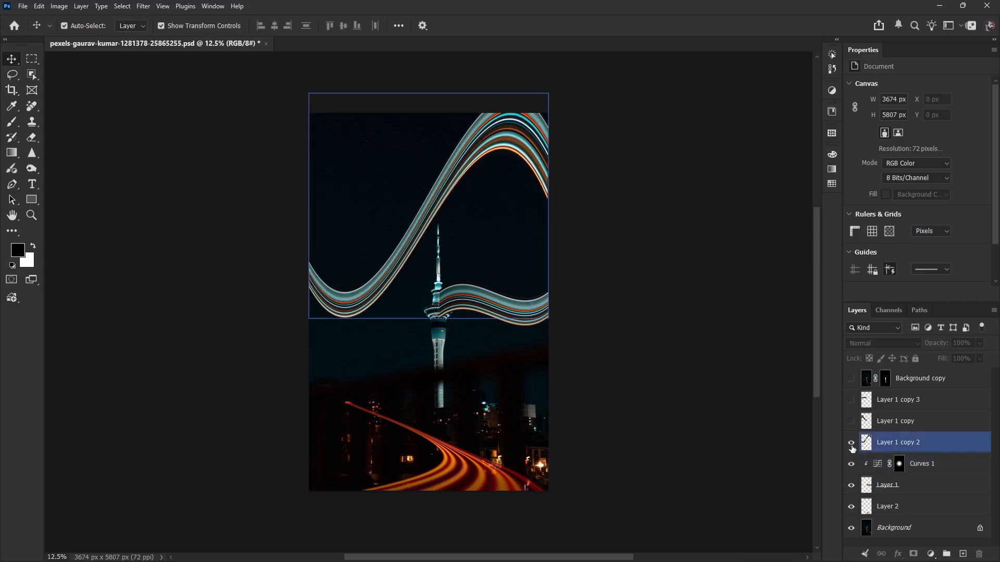
left_click(851, 421)
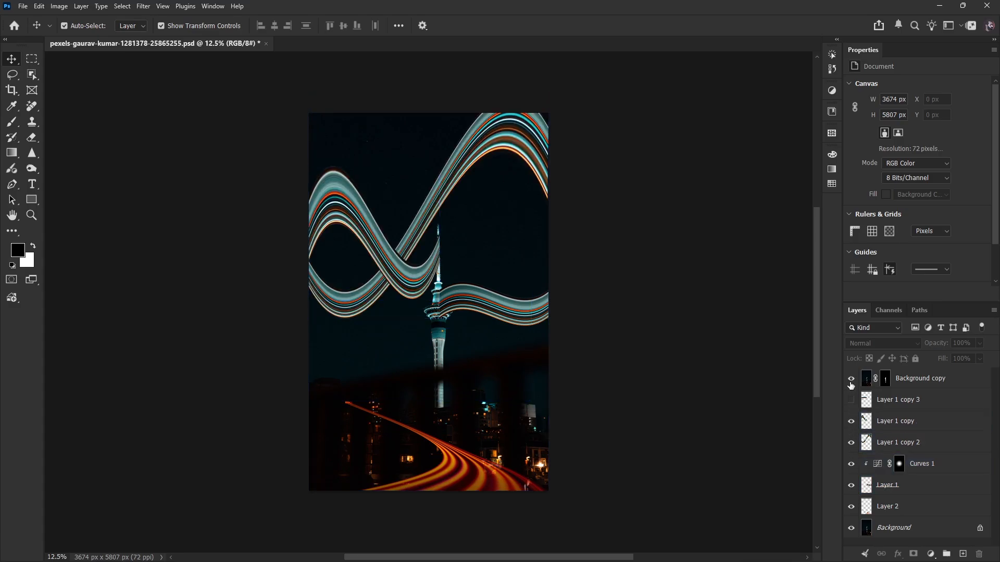
left_click(850, 379)
- Toggle all layers above the Background in the night tower document for a before-and-after comparison
left_click(851, 530, "alt")
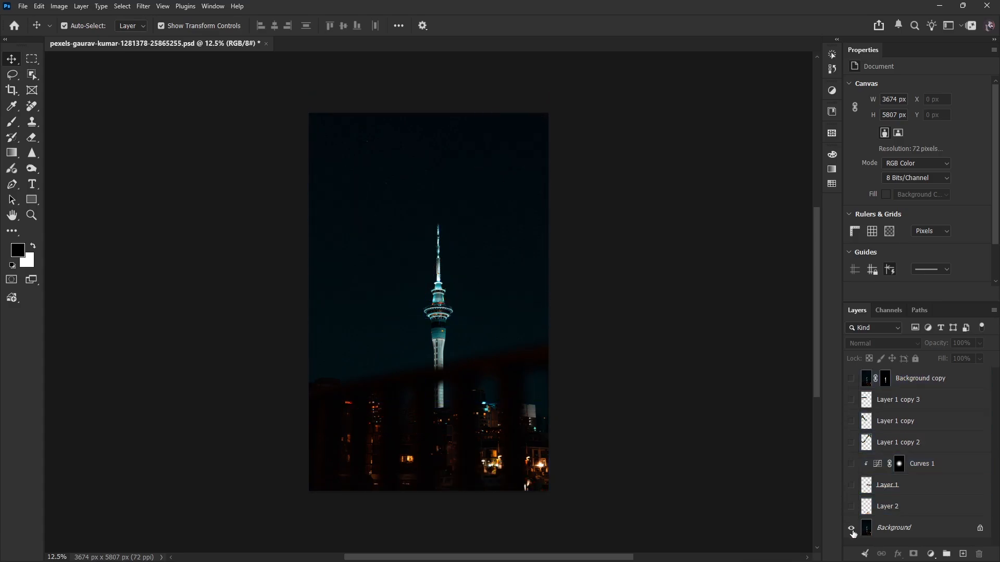
left_click(851, 530, "alt")
left_click(852, 529, "alt")
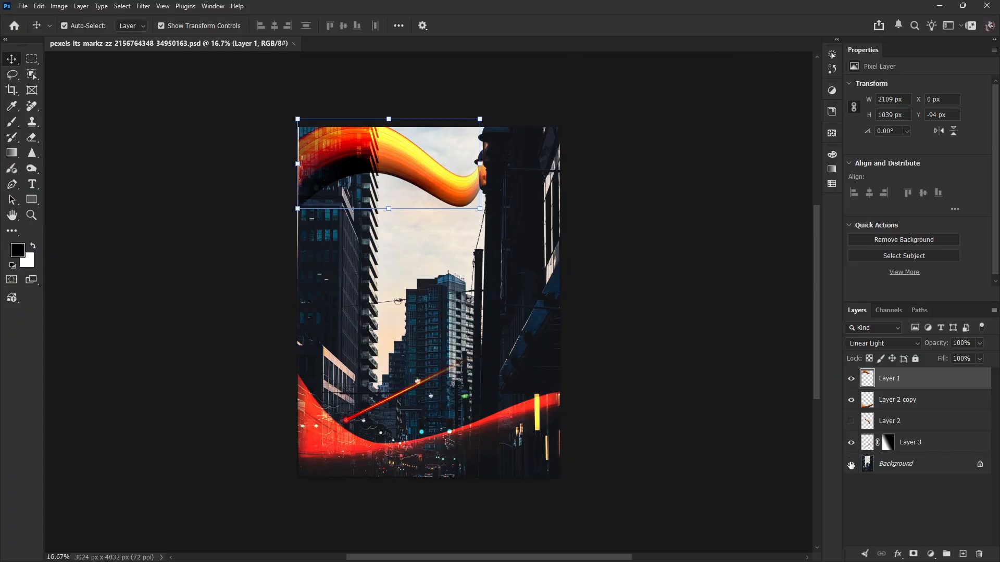
- Hide the street scene's visible ribbon layers, and reveal Layer 3, Layer 2 copy and Layer 1 one by one over the Background
left_click_drag(850, 378, 850, 421)
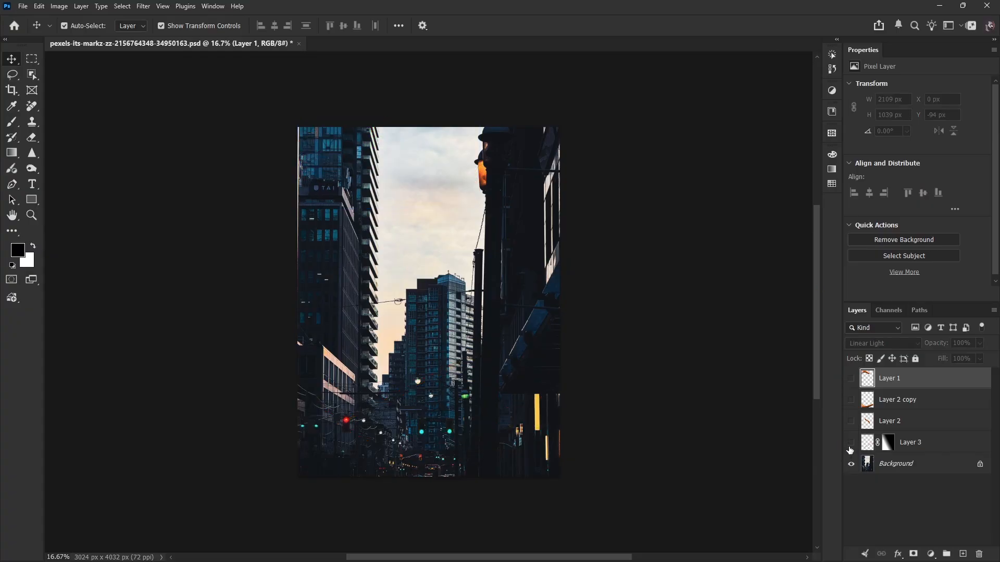
left_click(849, 446)
left_click(849, 447)
left_click(849, 402)
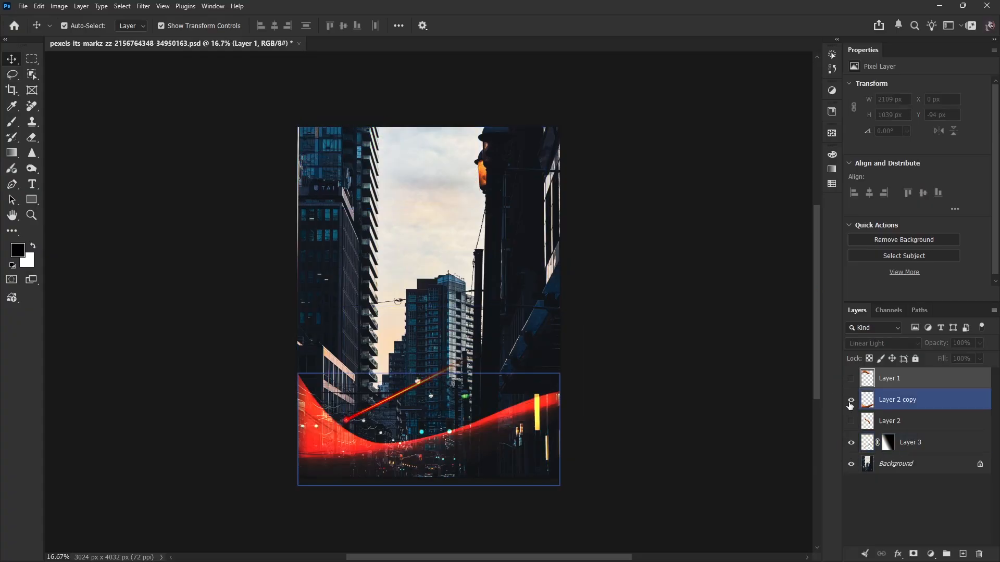
left_click(848, 403)
left_click(849, 382)
left_click(849, 382)
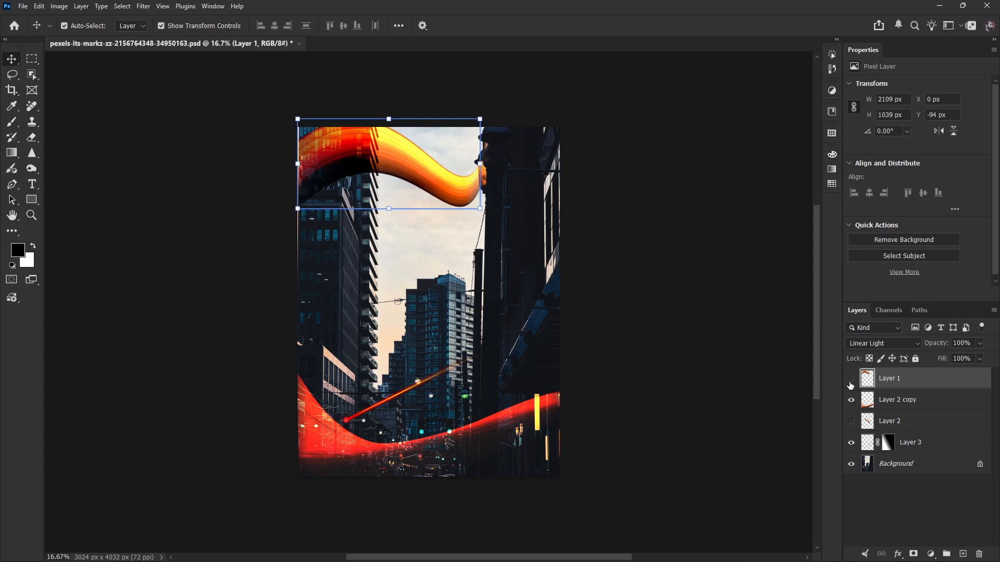
left_click(849, 382)
- Toggle the visibility of the orange Layer 2 ribbon in the middle of the street scene
left_click(851, 421)
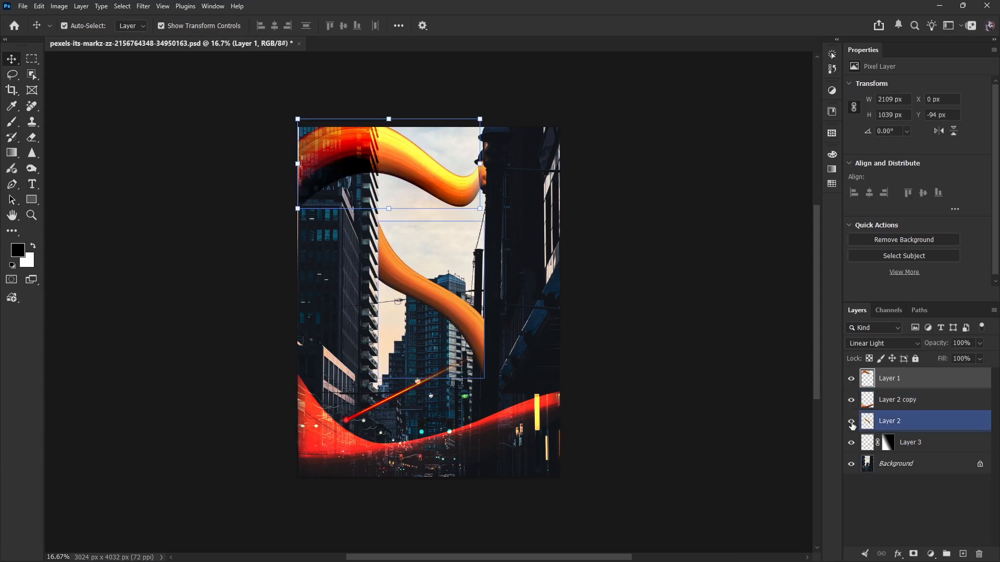
left_click(850, 421)
left_click(851, 421)
left_click(851, 421)
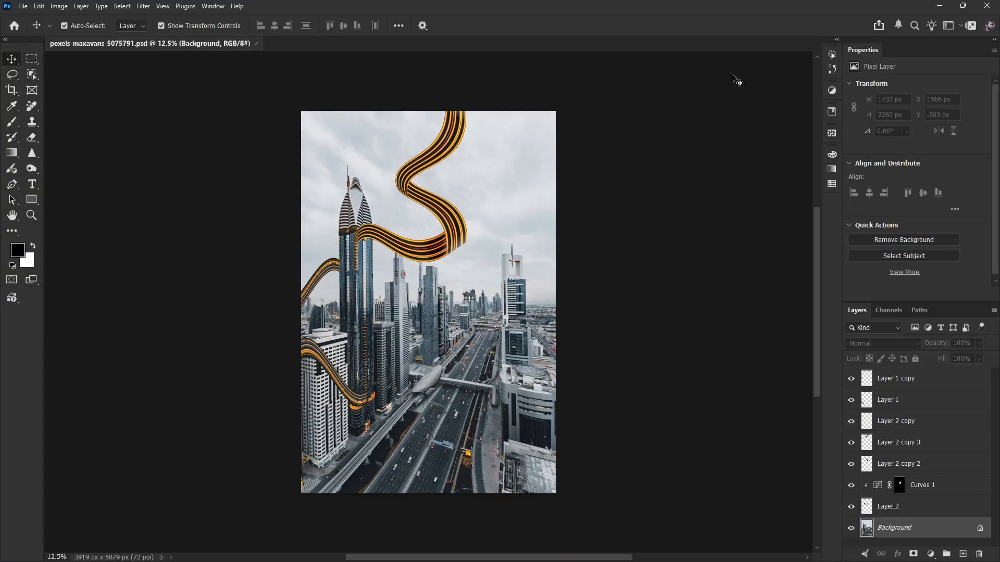
- Compare the Dubai-style skyscraper skyline composite with its original photo, leaving only the Background visible
left_click(851, 529, "alt")
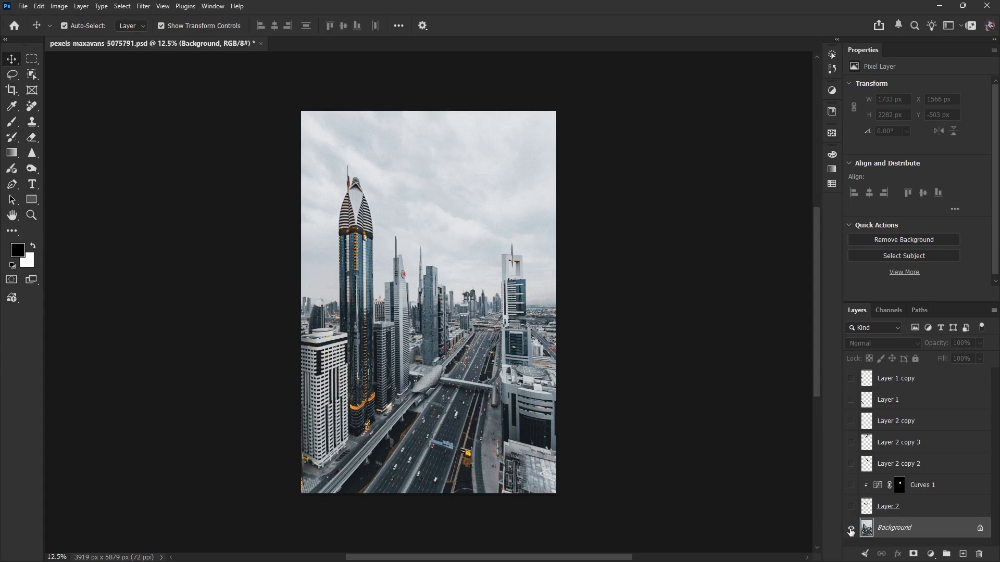
left_click(851, 528, "alt")
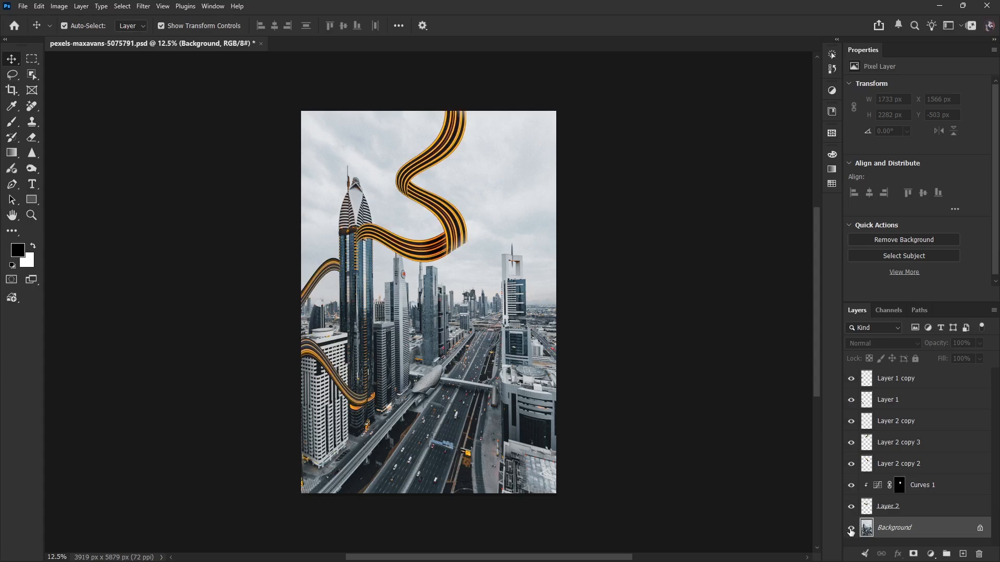
left_click(850, 529, "alt")
left_click(850, 529, "alt")
left_click(850, 529, "alt")
- Reveal the skyline's layers one by one from Layer 2 up to Layer 1 copy, and compare the full composite with the Background alone
left_click(851, 507)
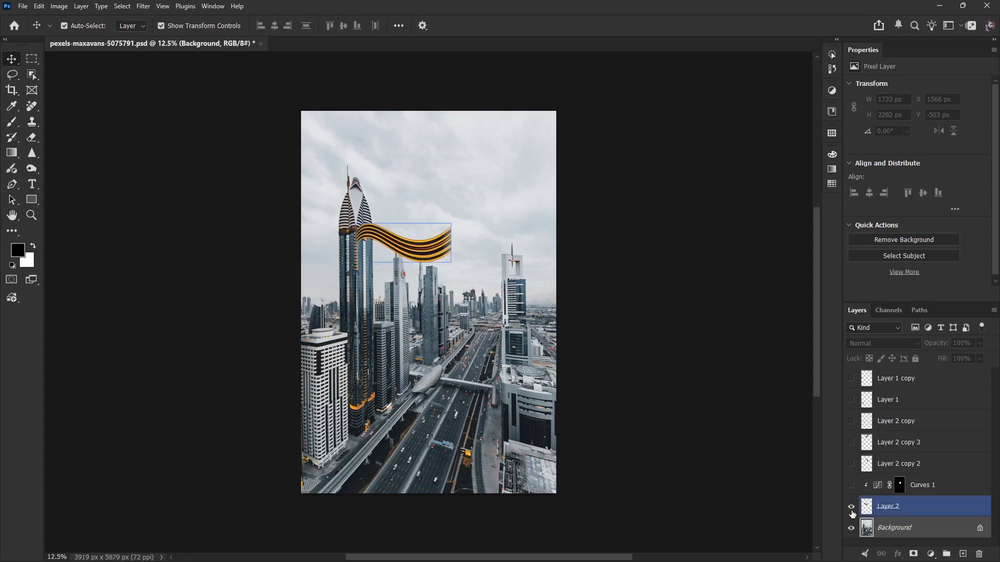
left_click(851, 485)
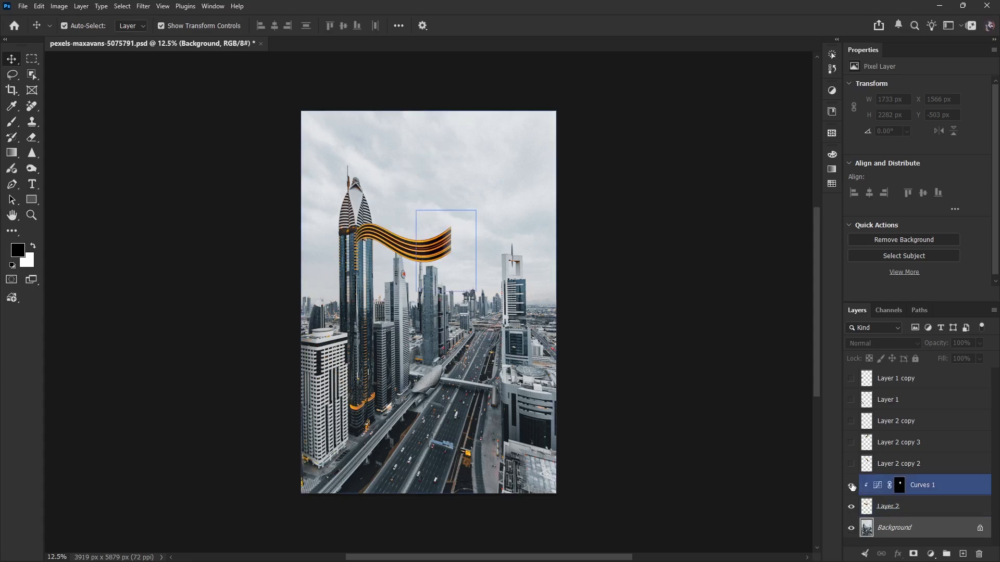
left_click(852, 463)
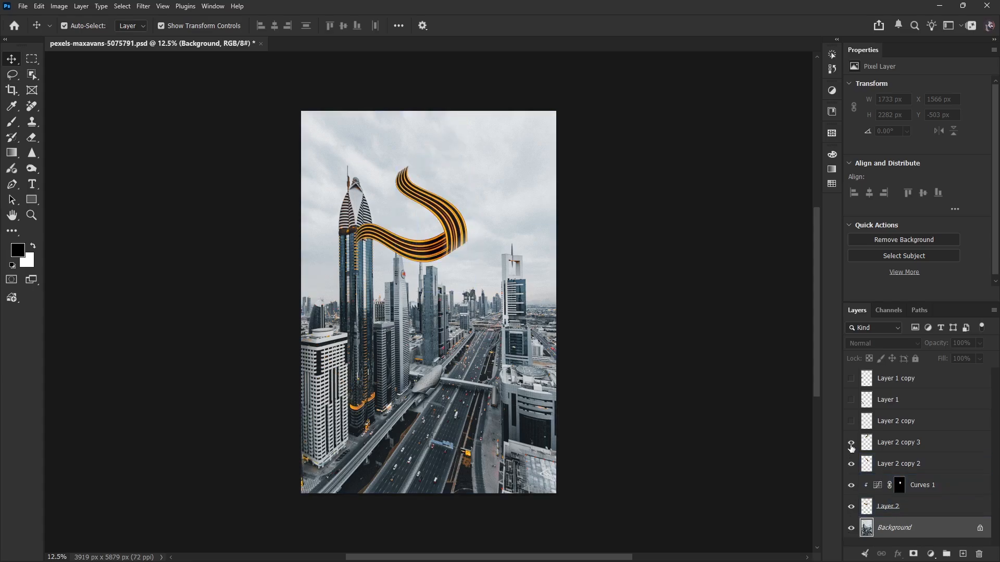
left_click(851, 442)
left_click(851, 422)
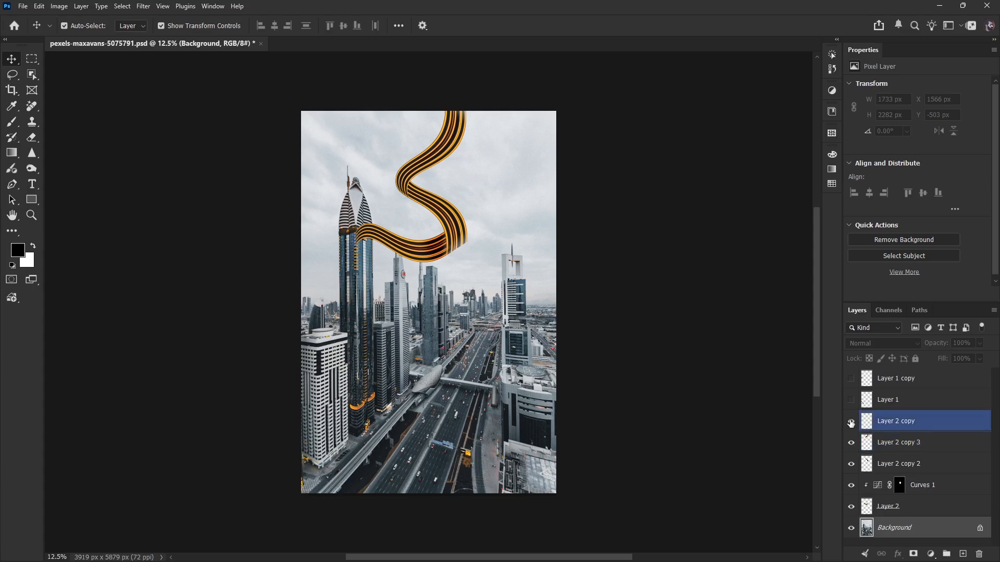
left_click(851, 399)
left_click(851, 379)
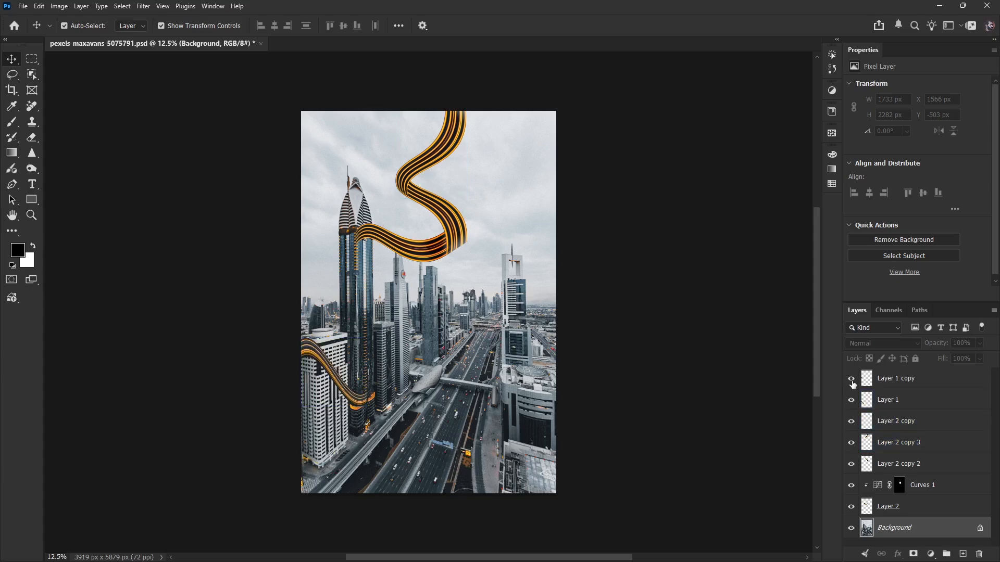
left_click(850, 528, "alt")
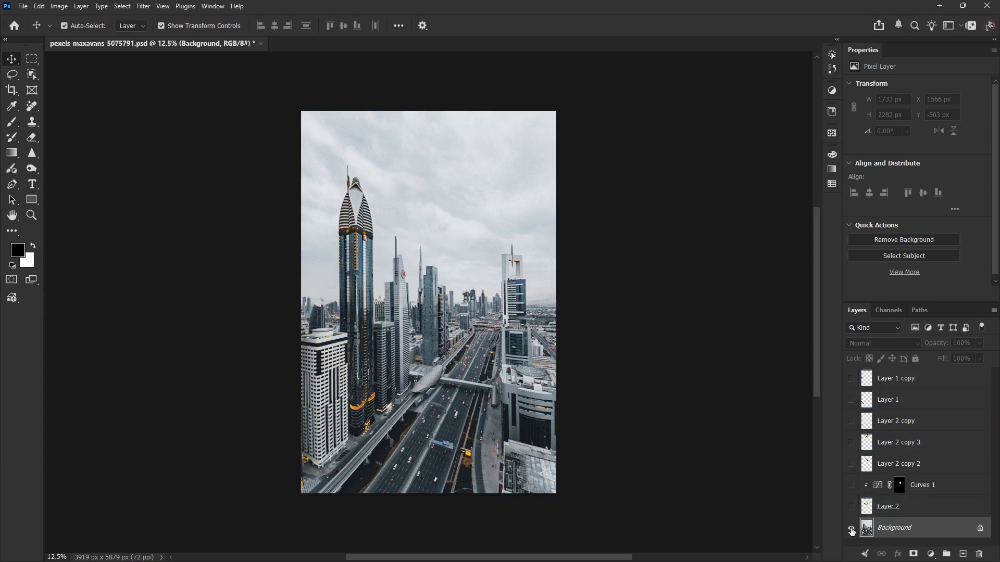
left_click(851, 528, "alt")
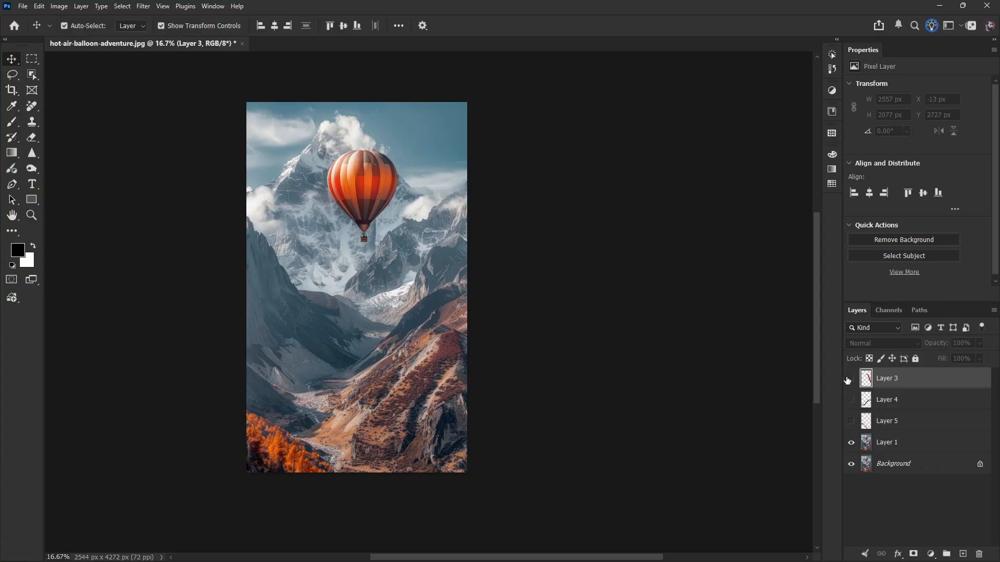
- Reveal Layer 3, Layer 4 and Layer 5 in the hot-air balloon composite, and compare the full result with the Background alone
left_click(851, 379)
left_click(852, 400)
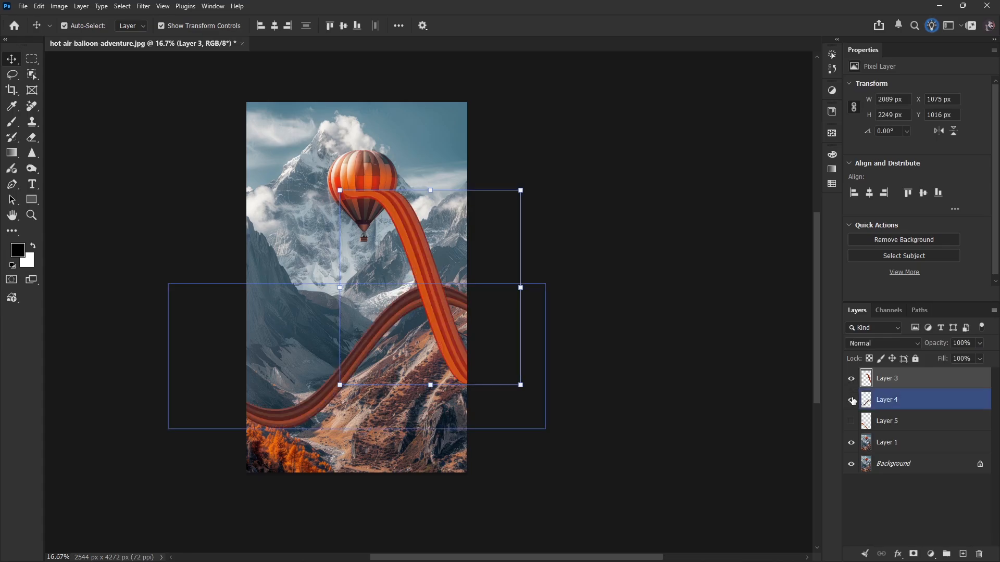
left_click(851, 421)
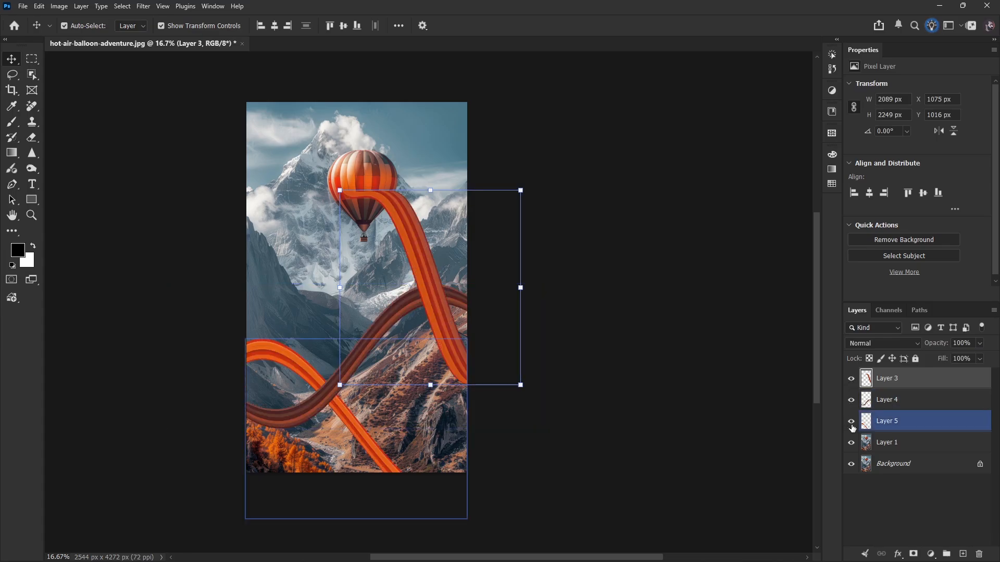
left_click(851, 466, "alt")
left_click(851, 466, "alt")
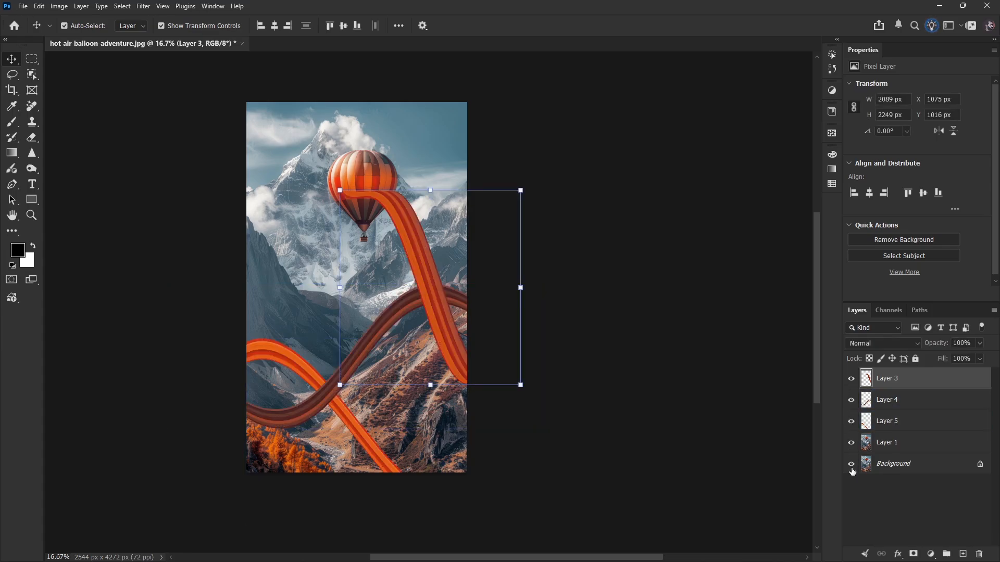